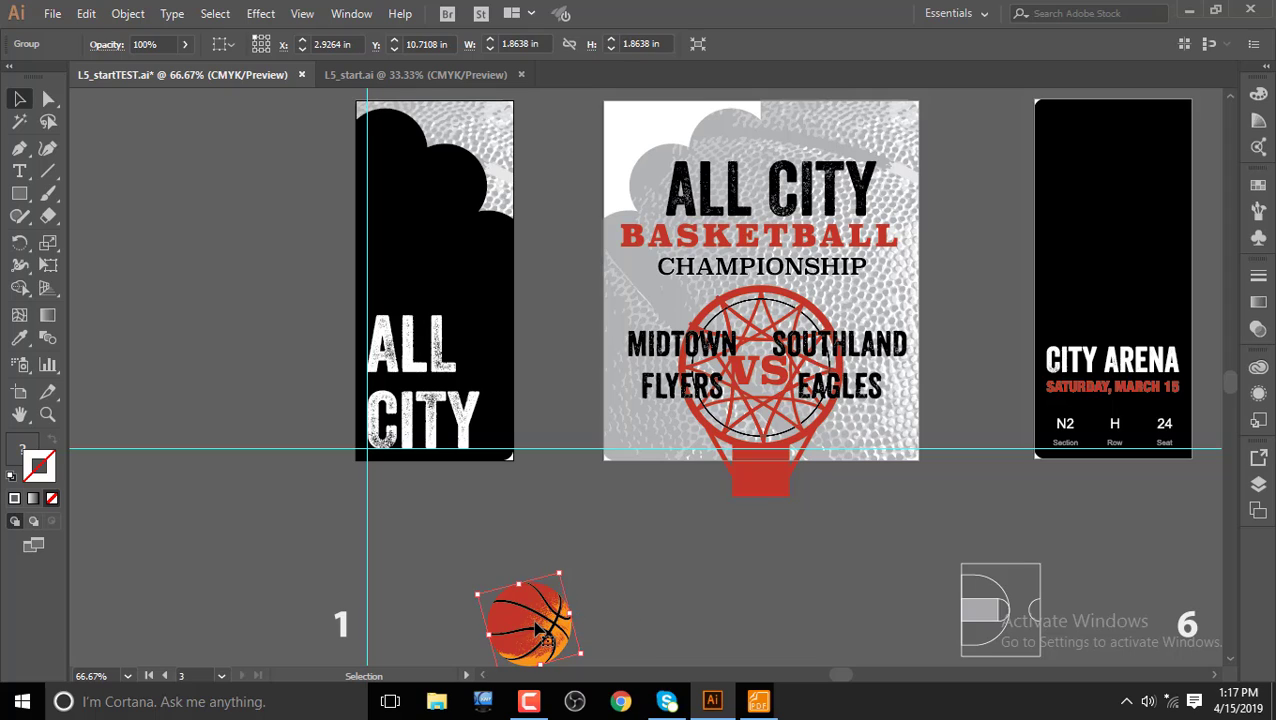
- Move the basketball onto the lowest scallop of the ALL CITY panel and place a copy on the middle scallop
{"action": "left_click_drag", "start_coordinate": [540, 625], "coordinate": [497, 257]}
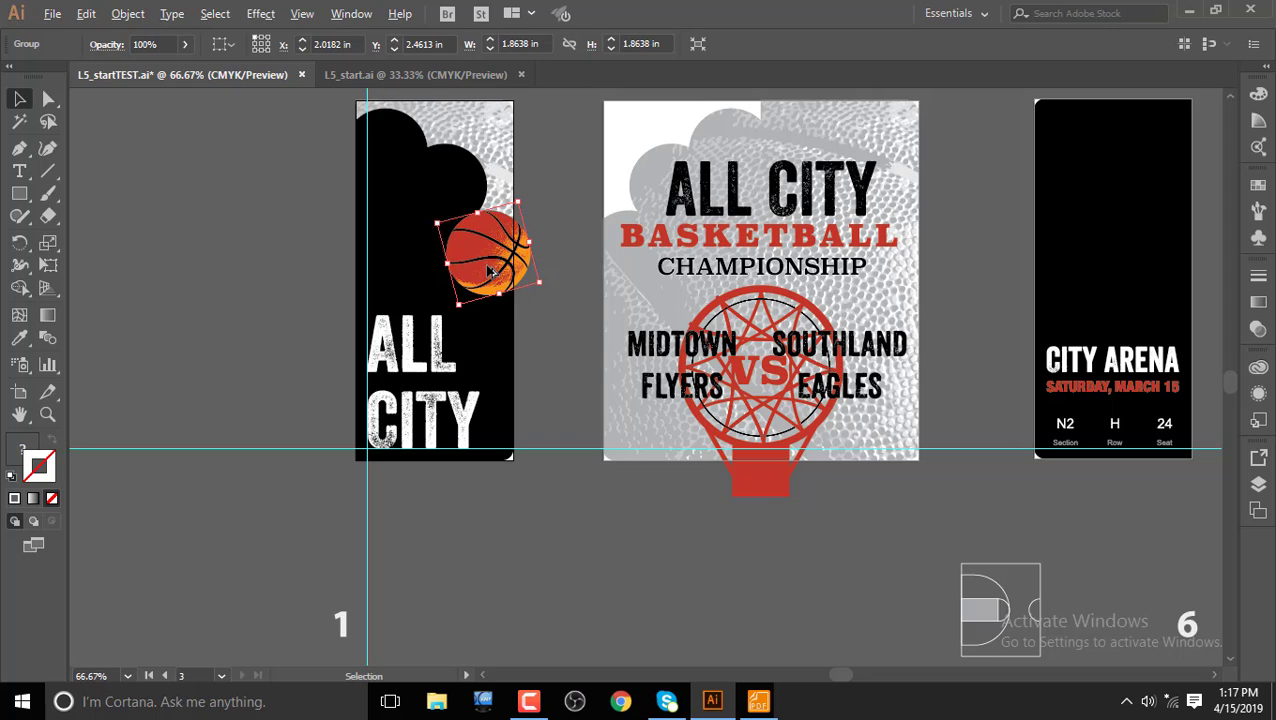
{"action": "left_click_drag", "start_coordinate": [490, 271], "coordinate": [445, 190]}
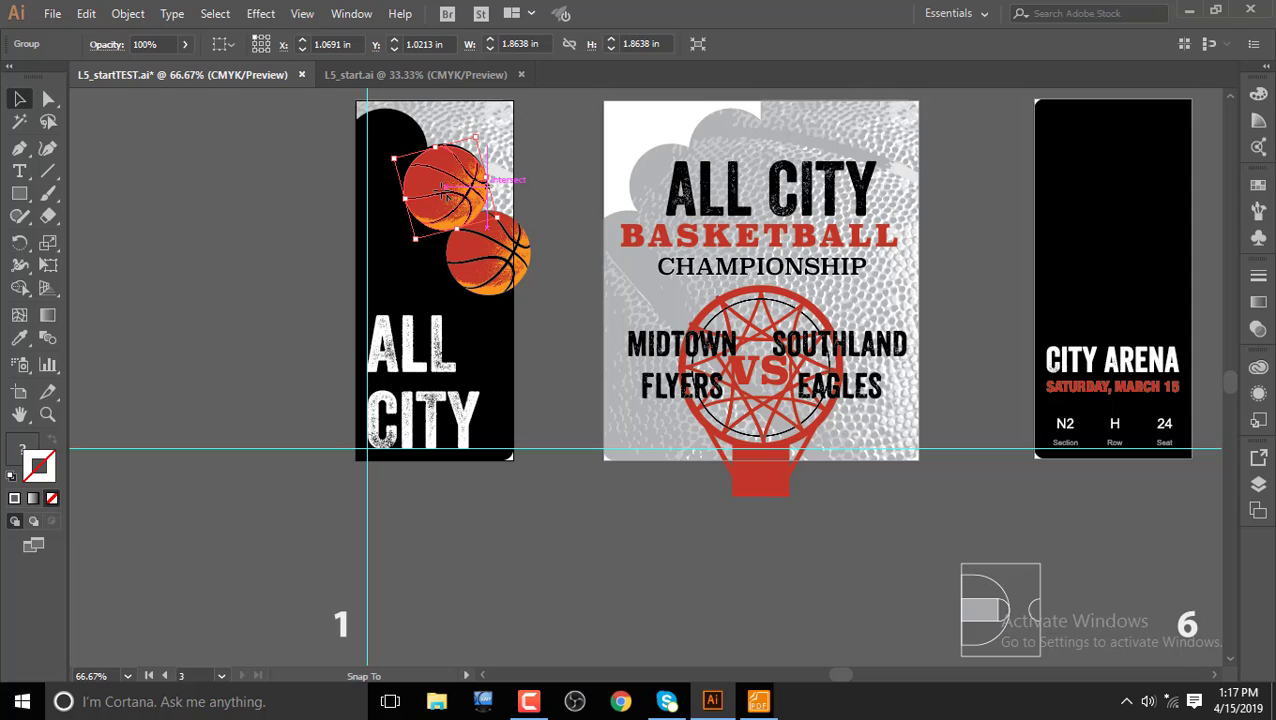
{"action": "mouse_move", "coordinate": [444, 192]}
{"action": "left_mouse_down"}
{"action": "mouse_move", "coordinate": [544, 273]}
{"action": "mouse_move", "coordinate": [447, 203]}
{"action": "left_mouse_up"}
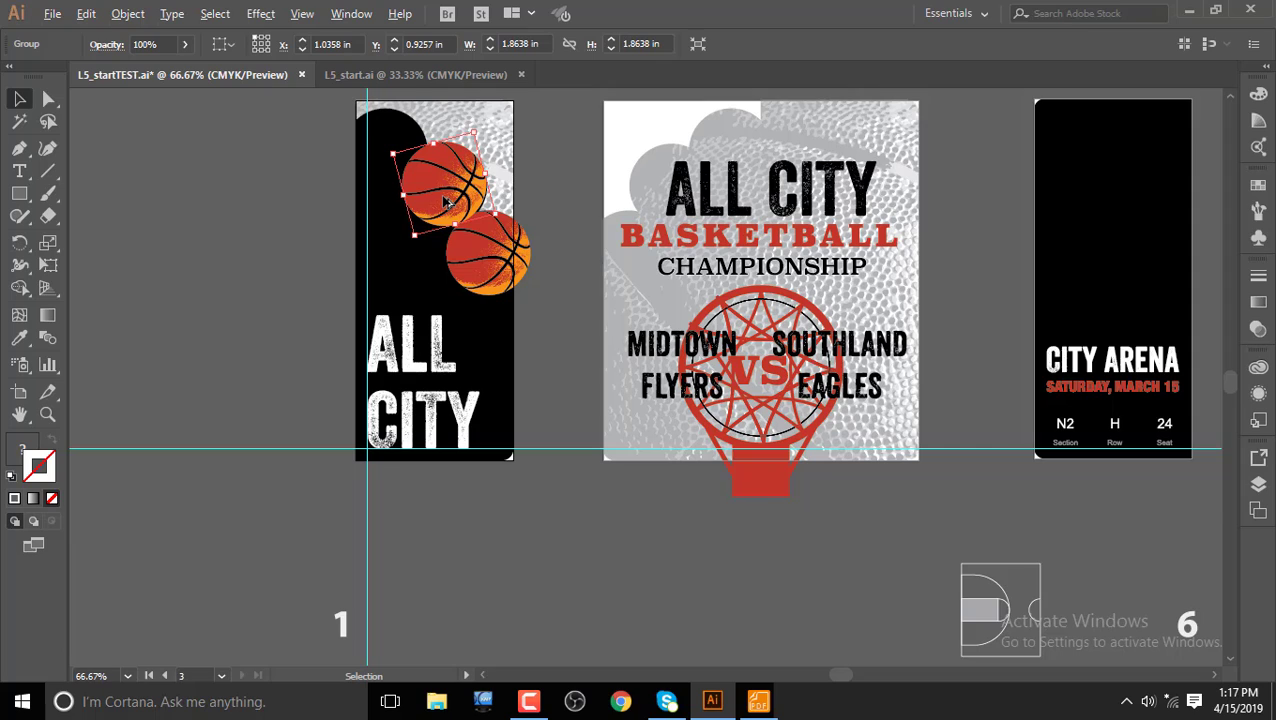
- Place a third copy of the basketball over the uppermost scallop of the ALL CITY panel
{"action": "left_click_drag", "start_coordinate": [445, 195], "coordinate": [383, 162]}
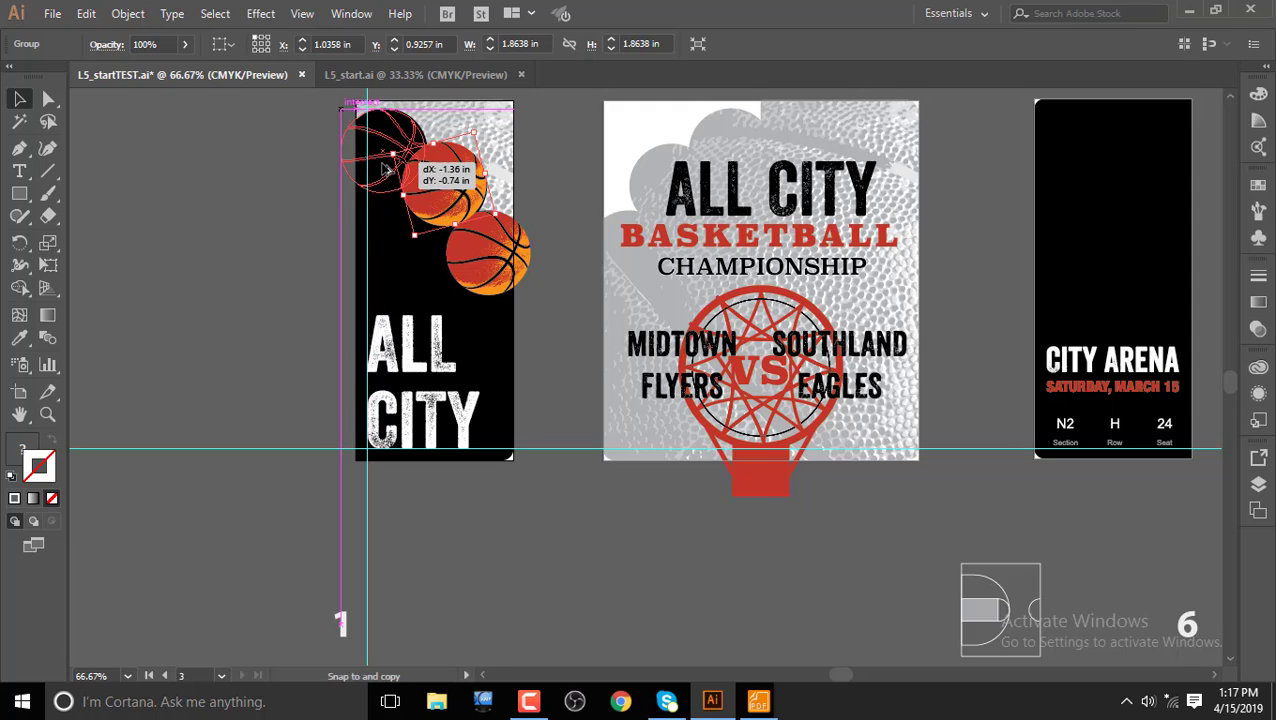
{"action": "mouse_move", "coordinate": [386, 170]}
{"action": "left_mouse_down"}
{"action": "mouse_move", "coordinate": [445, 197]}
{"action": "mouse_move", "coordinate": [383, 165]}
{"action": "mouse_move", "coordinate": [392, 160]}
{"action": "left_mouse_up"}
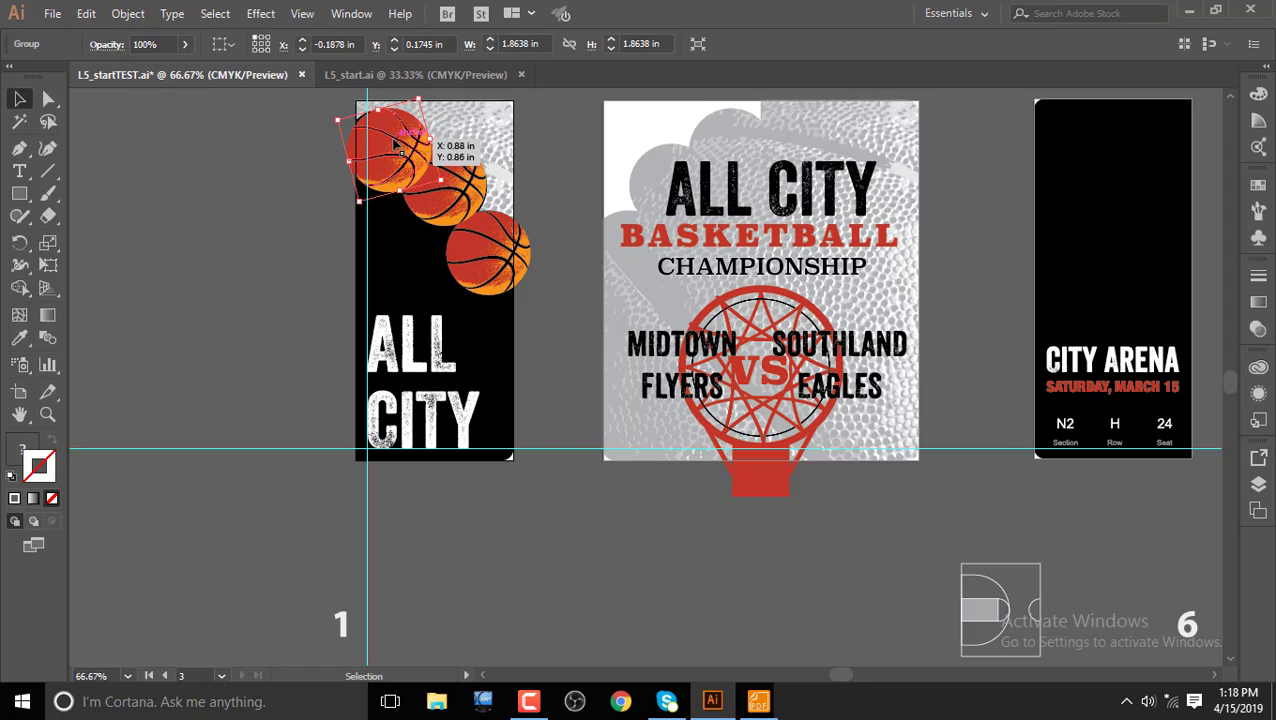
{"action": "mouse_move", "coordinate": [395, 145]}
{"action": "left_mouse_down"}
{"action": "mouse_move", "coordinate": [383, 146]}
{"action": "mouse_move", "coordinate": [393, 160]}
{"action": "mouse_move", "coordinate": [381, 138]}
{"action": "left_mouse_up"}
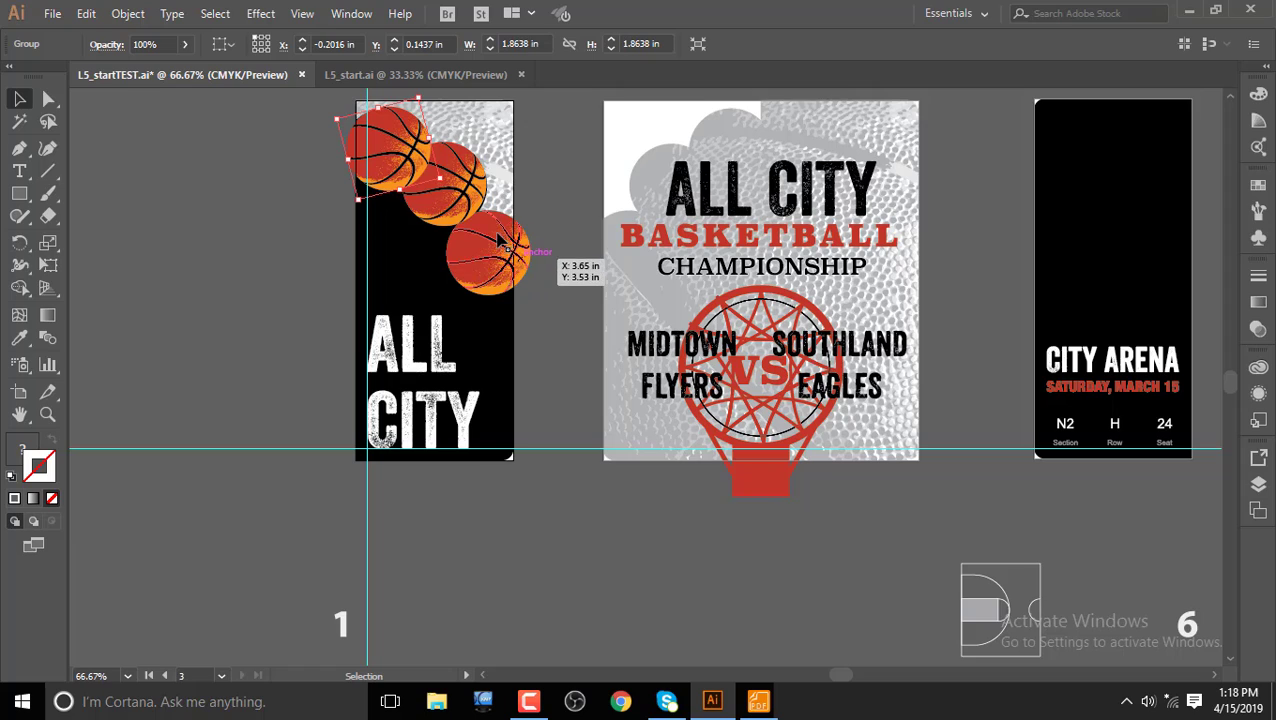
- Fine-tune the middle basketball's position so it covers the black scallop behind it
{"action": "left_click", "coordinate": [465, 190]}
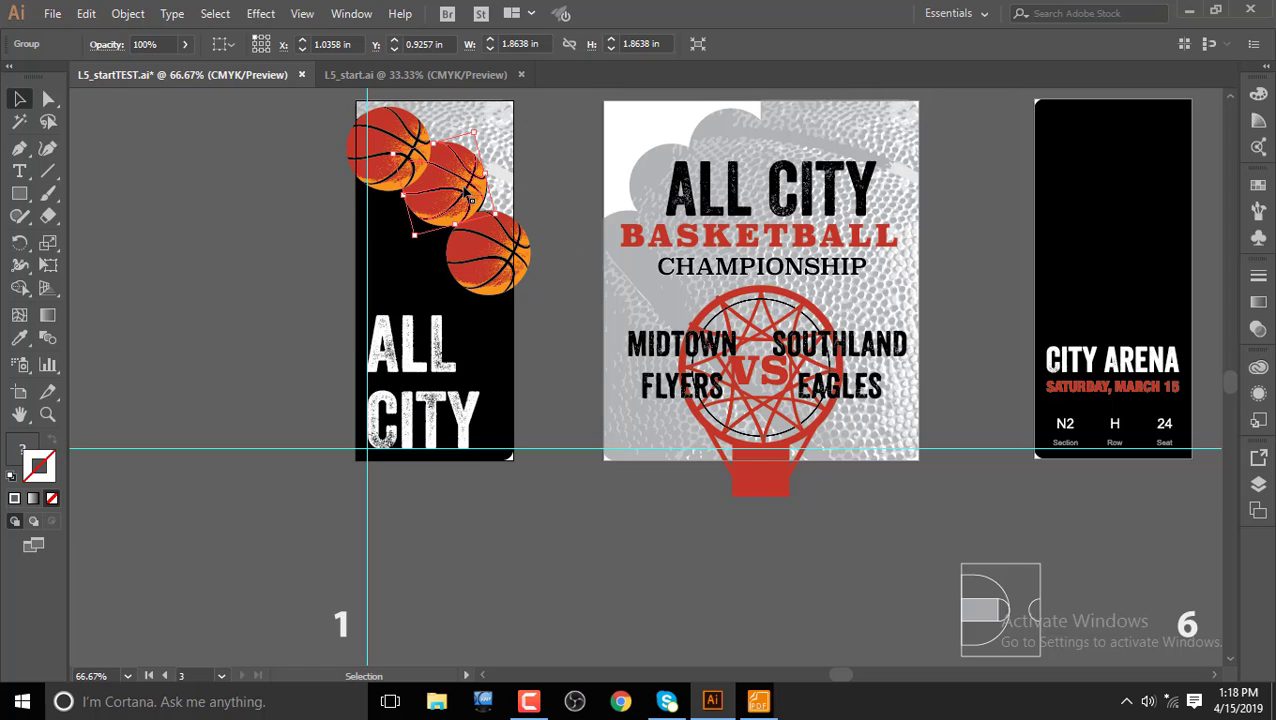
{"action": "left_click_drag", "start_coordinate": [465, 190], "coordinate": [466, 194]}
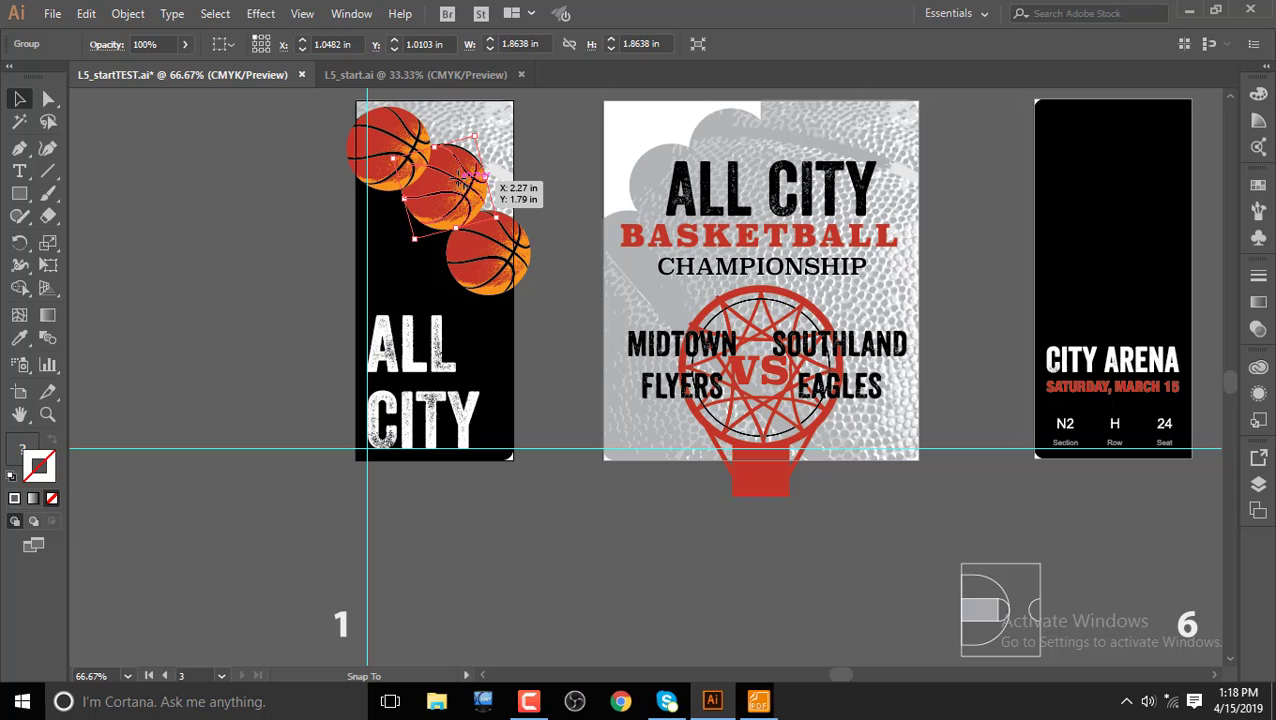
{"action": "left_click_drag", "start_coordinate": [466, 178], "coordinate": [462, 182]}
- Rotate the middle basketball by 15° with the Rotate command, previewing the result
{"action": "double_click", "coordinate": [19, 242]}
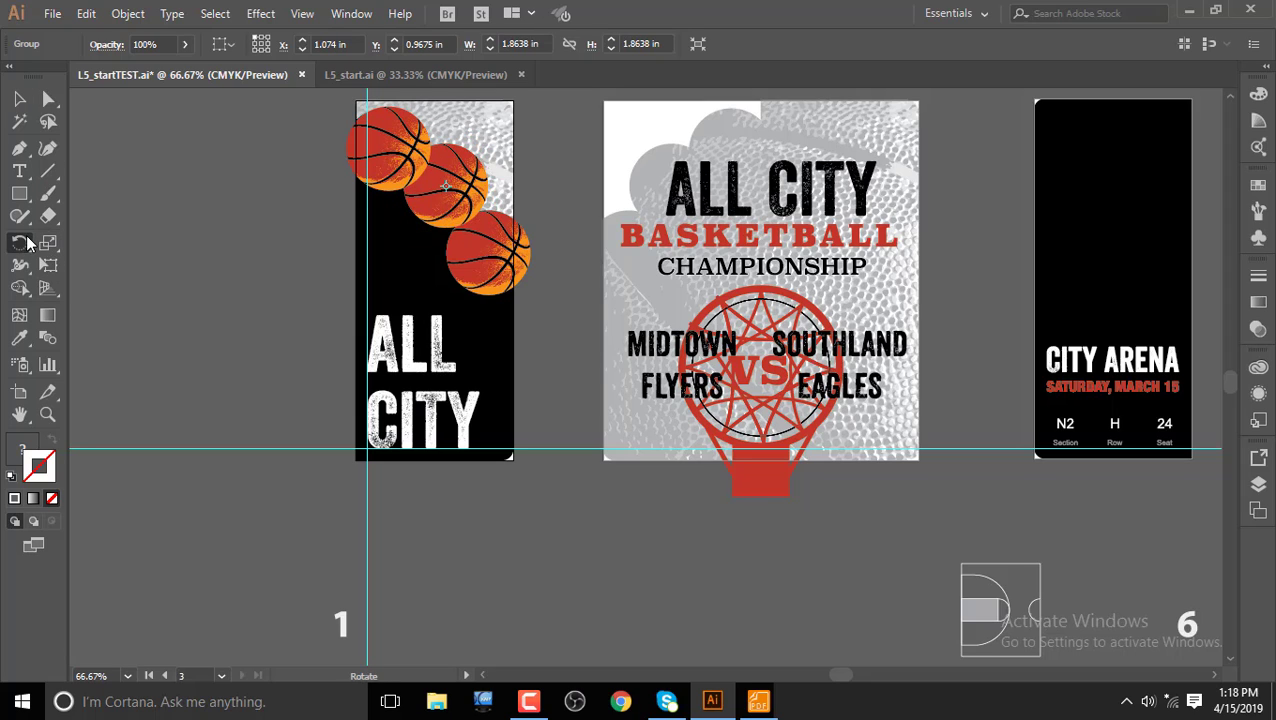
{"action": "left_click", "coordinate": [748, 303]}
{"action": "left_click", "coordinate": [135, 14]}
{"action": "mouse_move", "coordinate": [248, 16]}
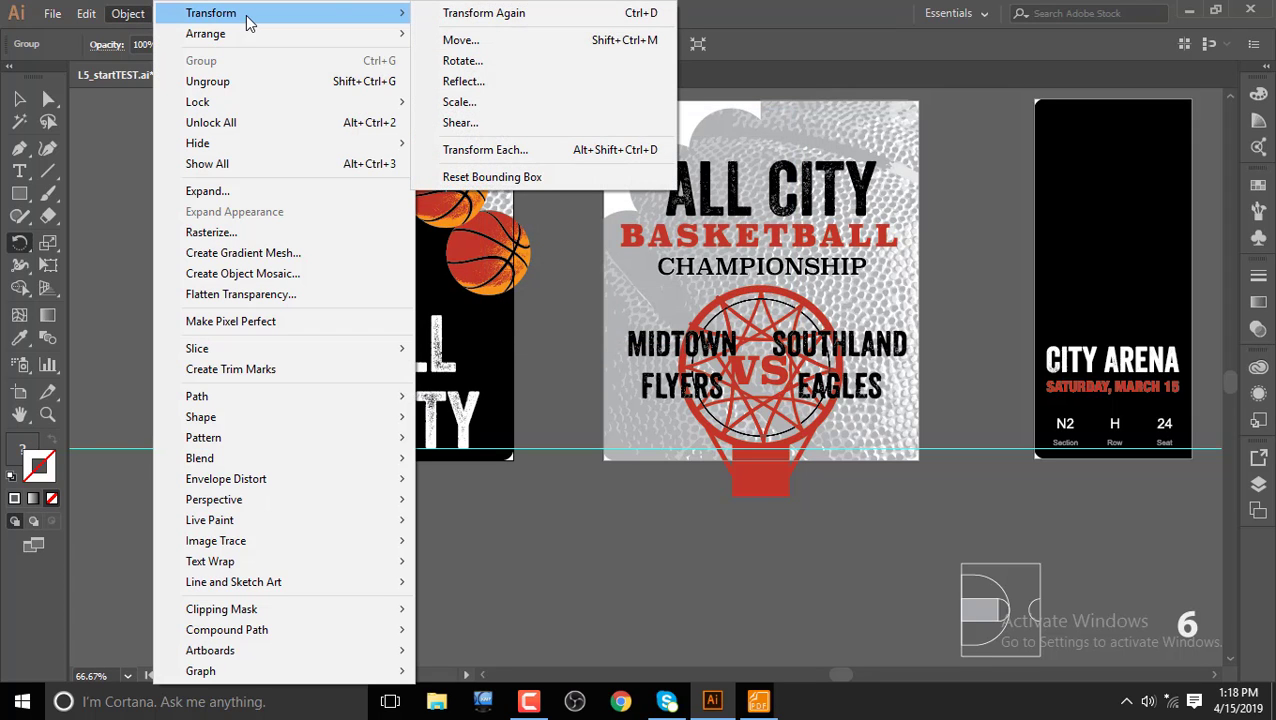
{"action": "left_click", "coordinate": [462, 60]}
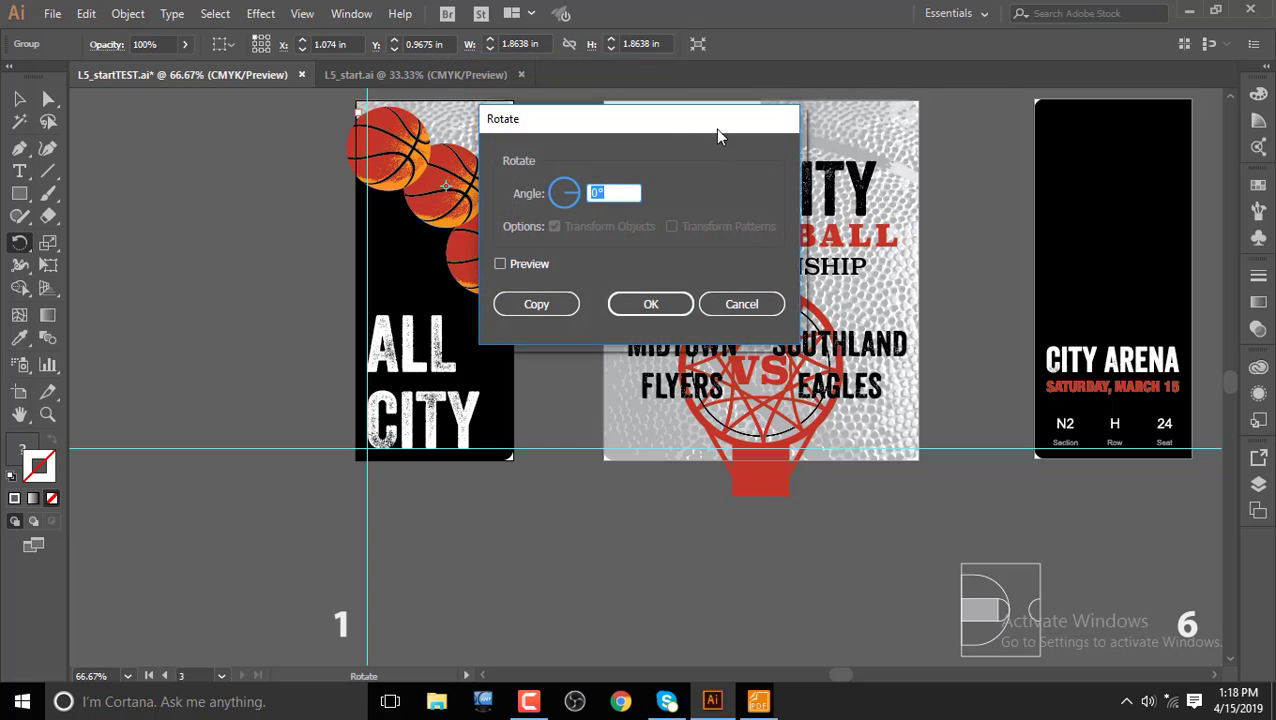
{"action": "left_click_drag", "start_coordinate": [686, 132], "coordinate": [806, 151]}
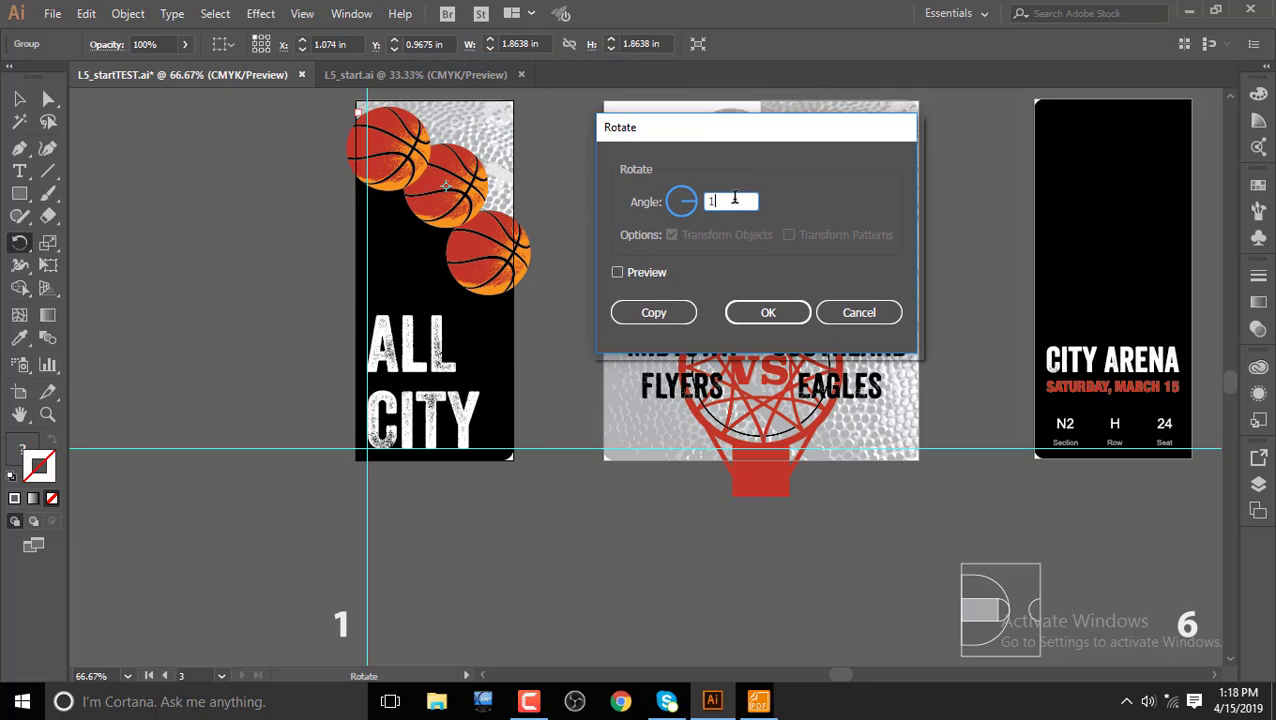
{"action": "left_click", "coordinate": [648, 275]}
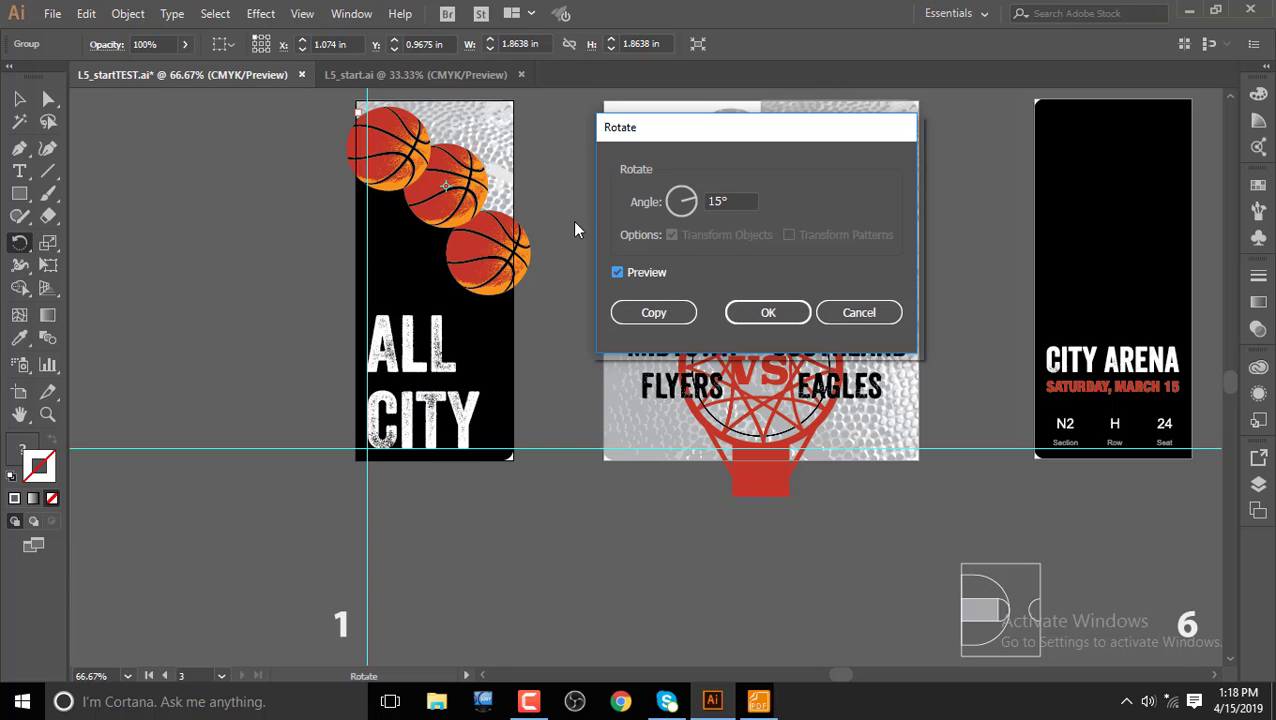
{"action": "left_click", "coordinate": [636, 276]}
{"action": "left_click", "coordinate": [636, 276]}
{"action": "left_click", "coordinate": [750, 313]}
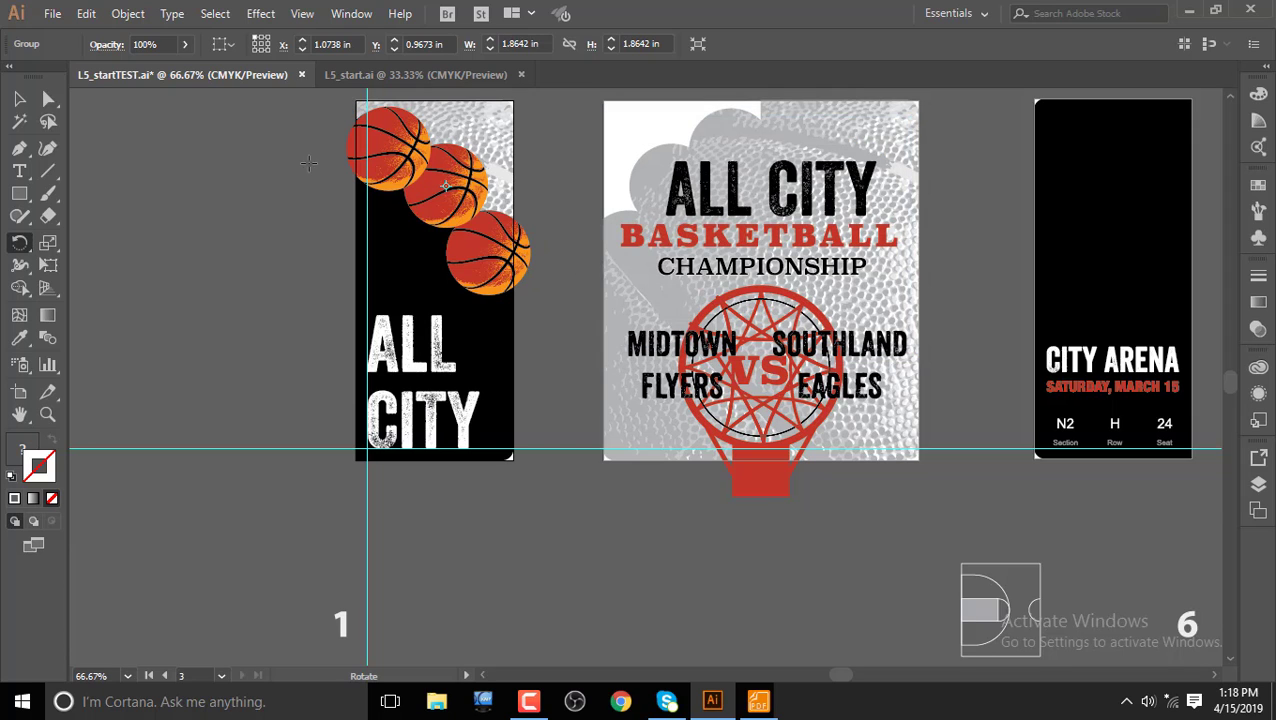
- Rotate the uppermost basketball on the ALL CITY panel by 15°
{"action": "key", "text": "v"}
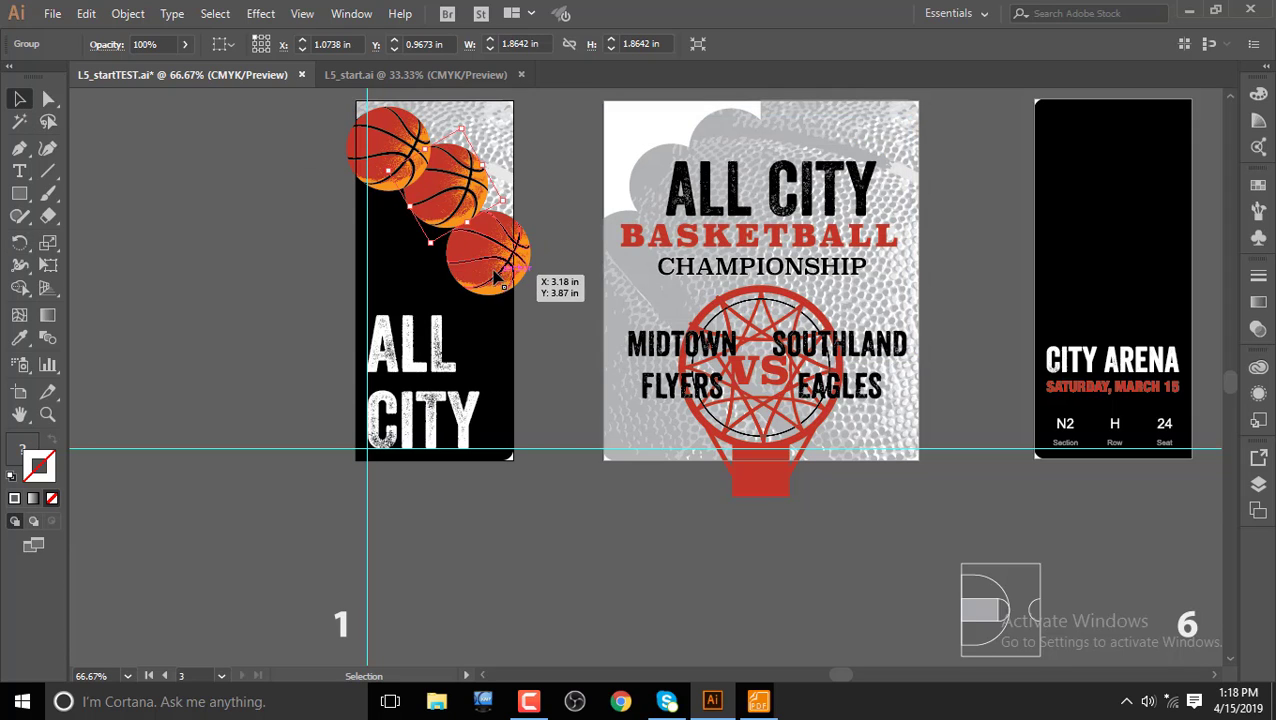
{"action": "left_click", "coordinate": [410, 140]}
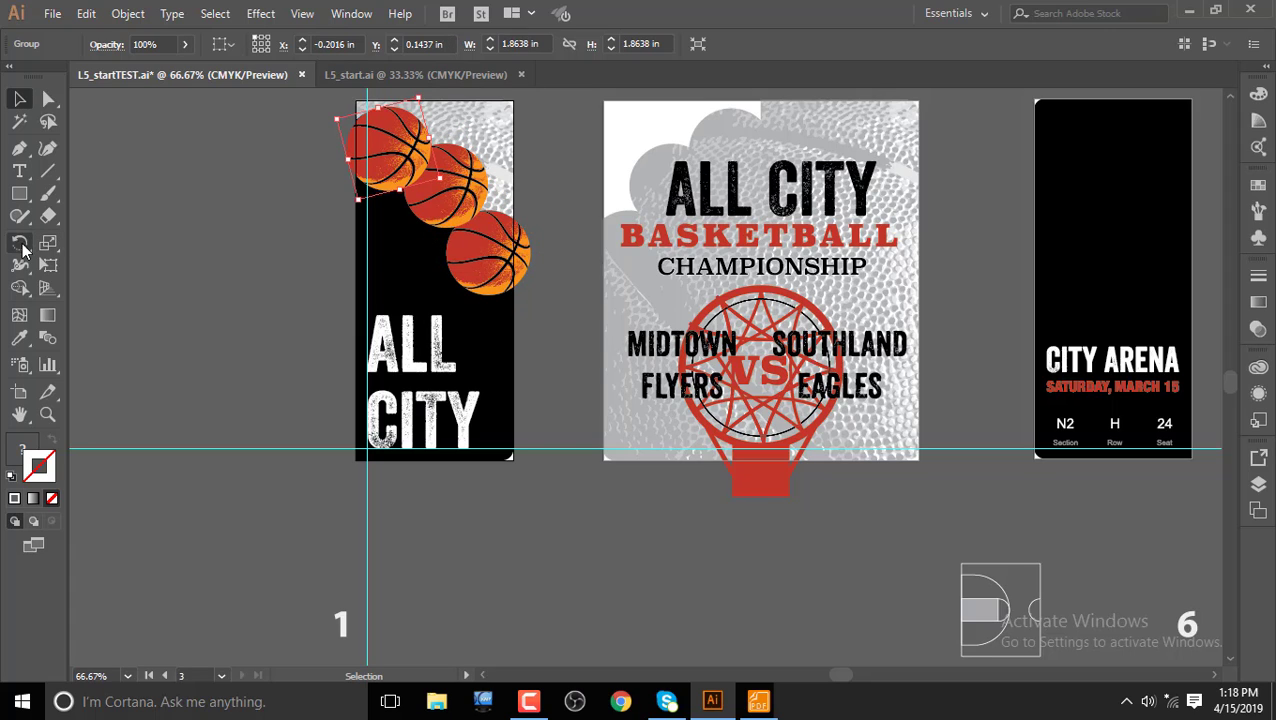
{"action": "left_click", "coordinate": [127, 14]}
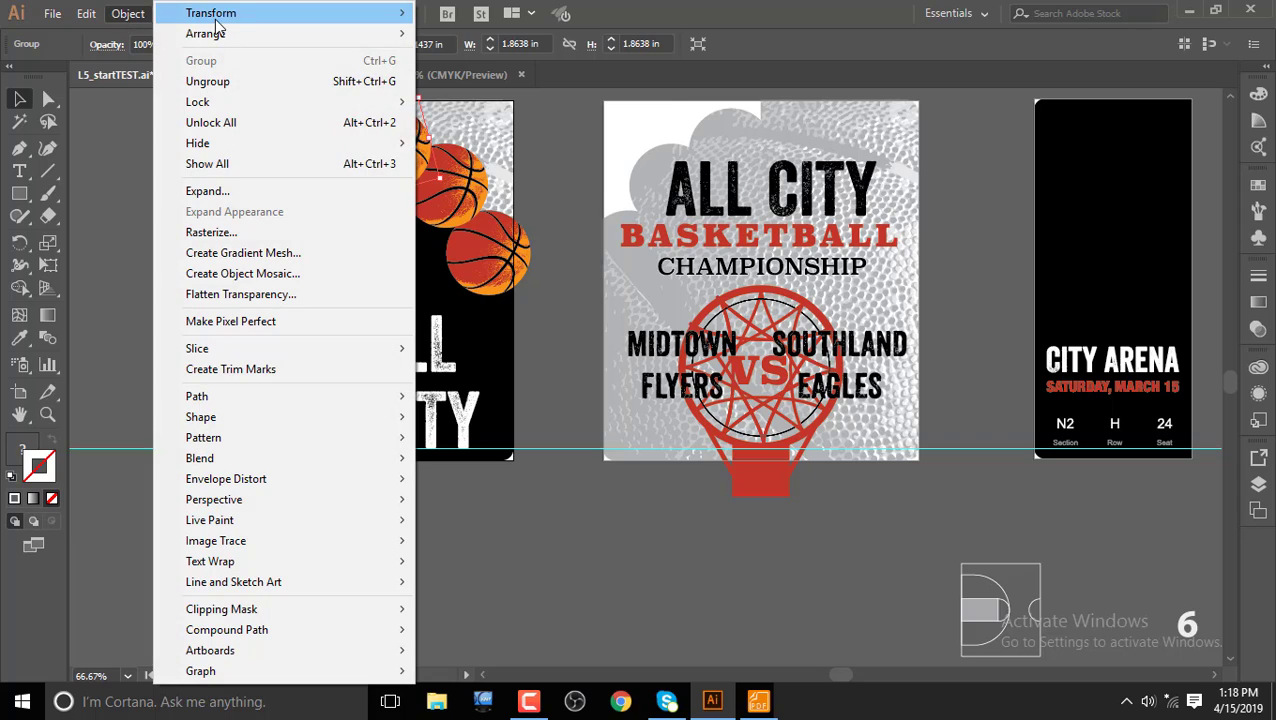
{"action": "mouse_move", "coordinate": [236, 14]}
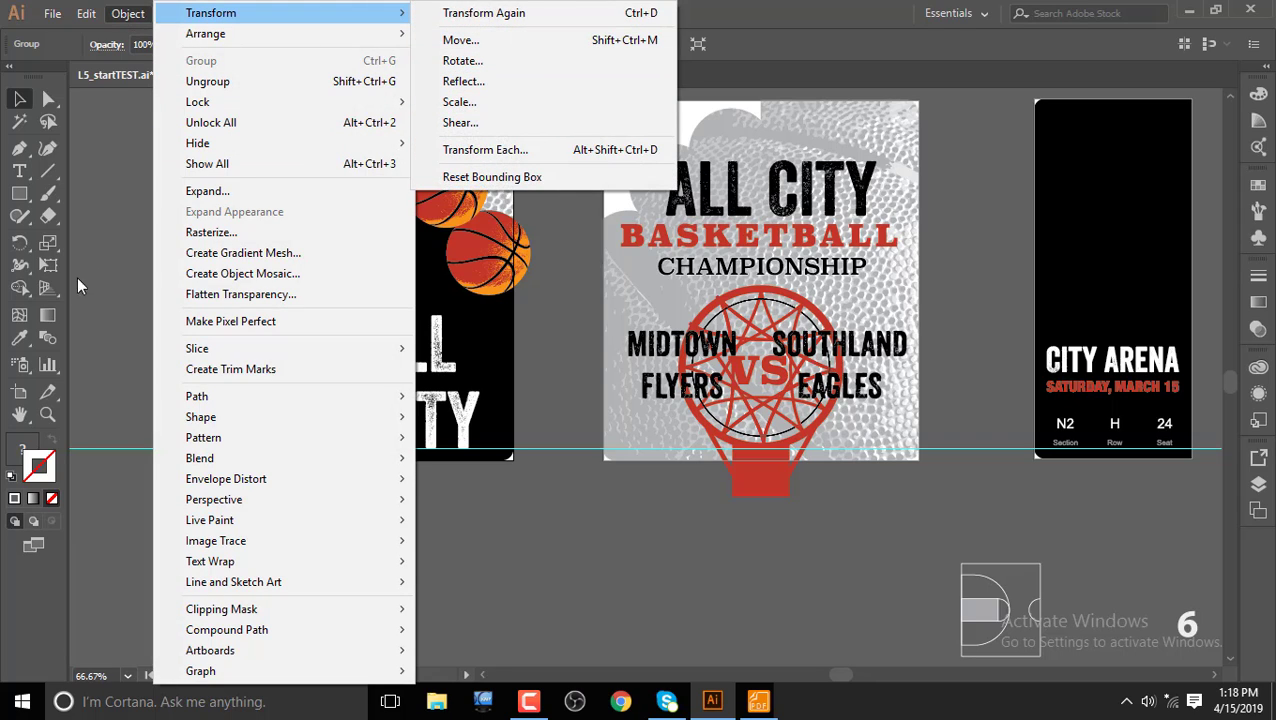
{"action": "left_click", "coordinate": [19, 244]}
{"action": "double_click", "coordinate": [19, 244]}
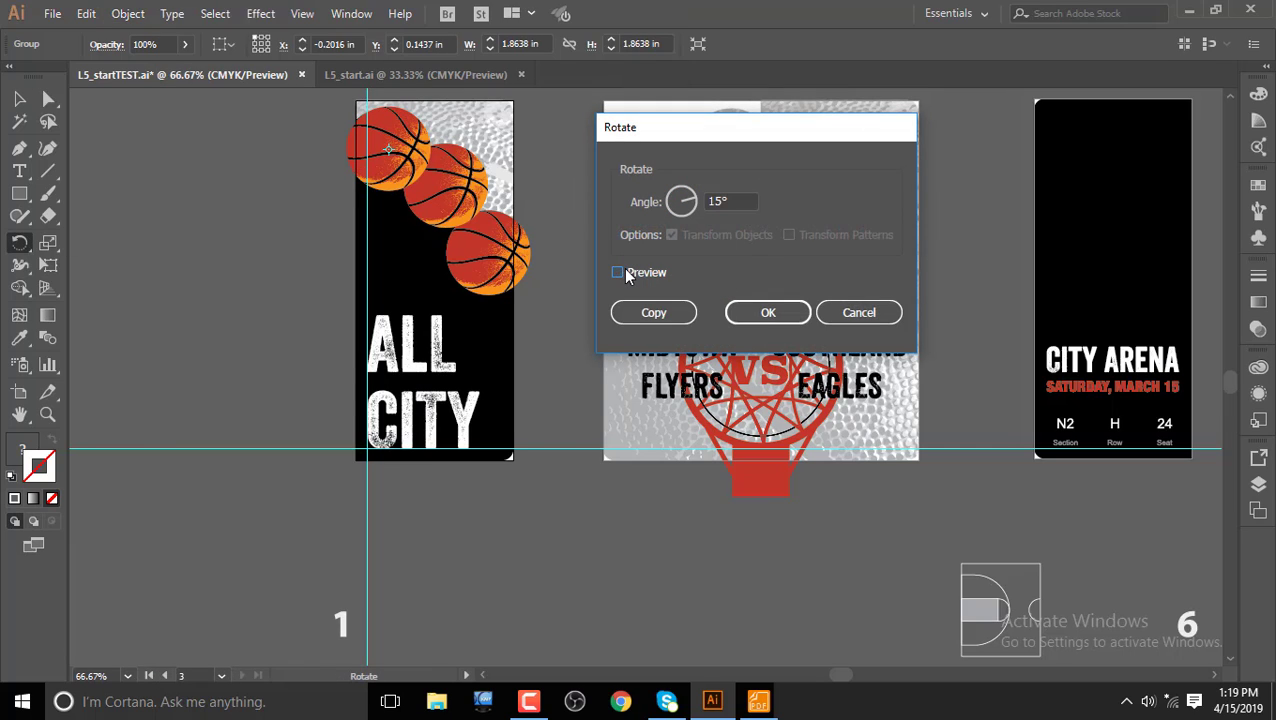
{"action": "left_click", "coordinate": [772, 312]}
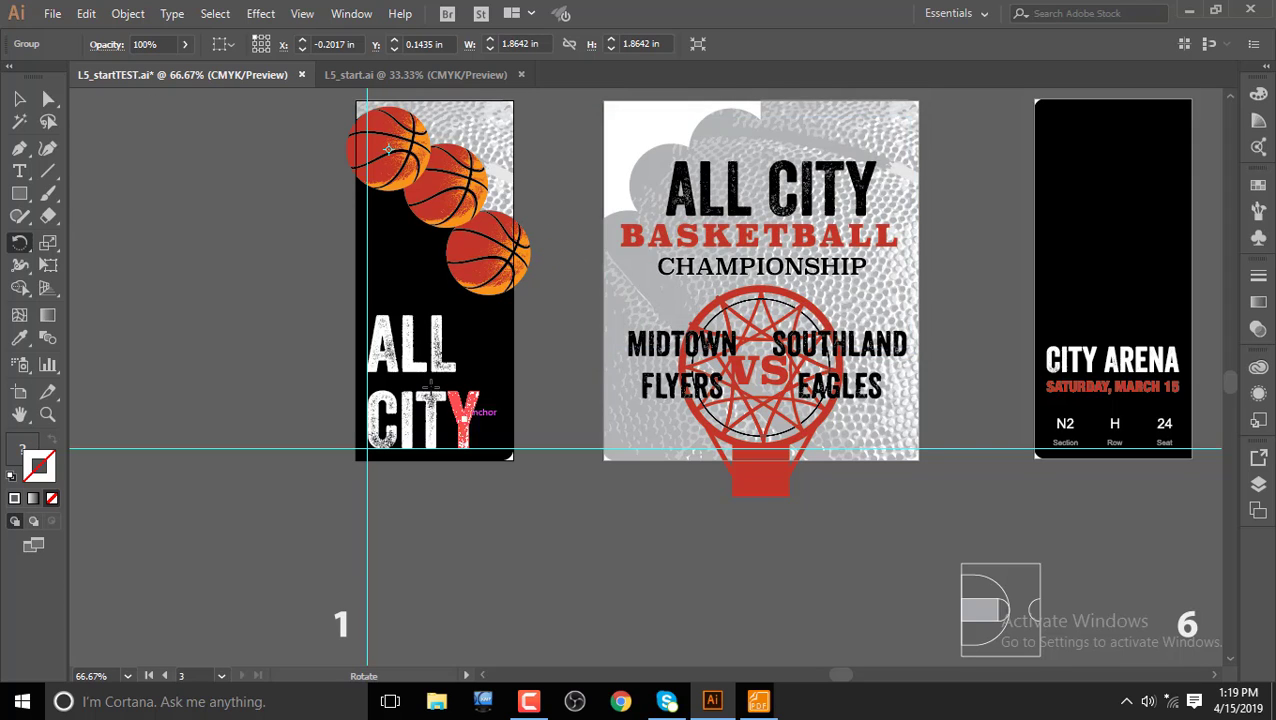
- Move the arena seating map onto the black ticket panel, centered above the CITY ARENA text
{"action": "scroll", "coordinate": [581, 354], "scroll_direction": "down", "scroll_amount": 1}
{"action": "scroll", "coordinate": [581, 354], "scroll_direction": "up", "scroll_amount": 1}
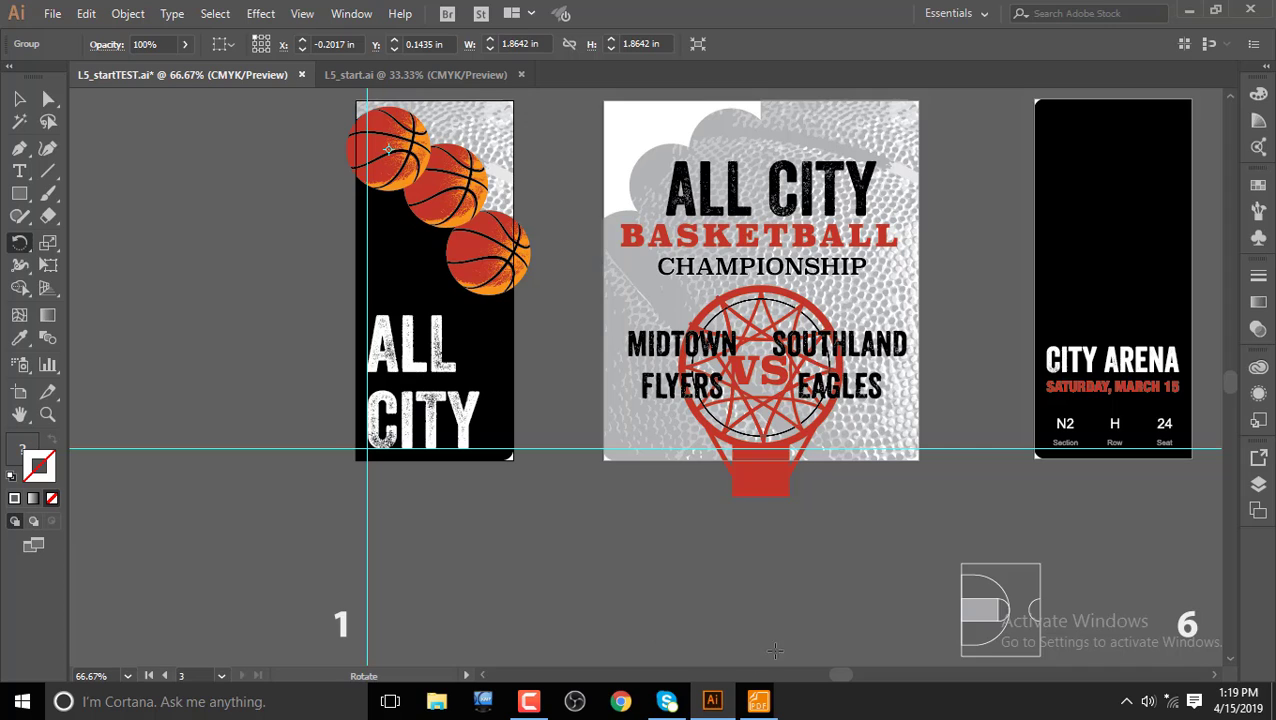
{"action": "scroll", "coordinate": [822, 526], "scroll_direction": "down", "scroll_amount": 5}
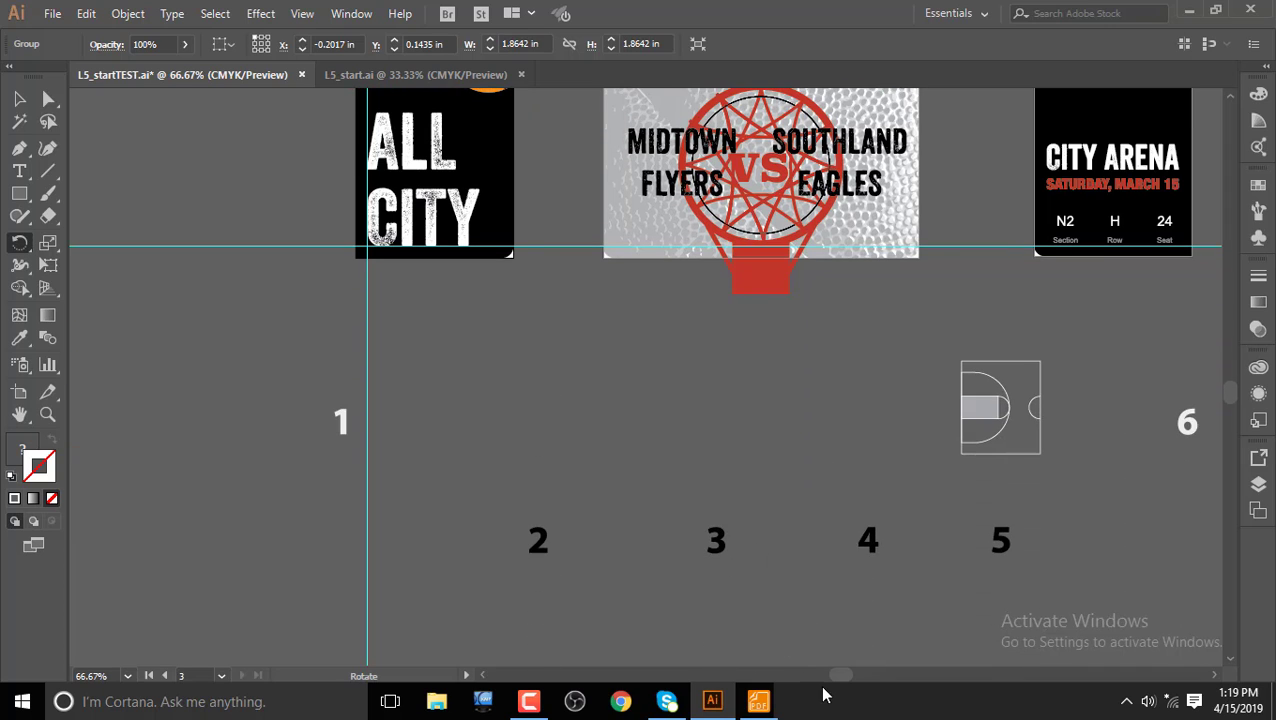
{"action": "left_click_drag", "start_coordinate": [826, 501], "coordinate": [356, 515]}
{"action": "left_click_drag", "start_coordinate": [669, 469], "coordinate": [501, 576]}
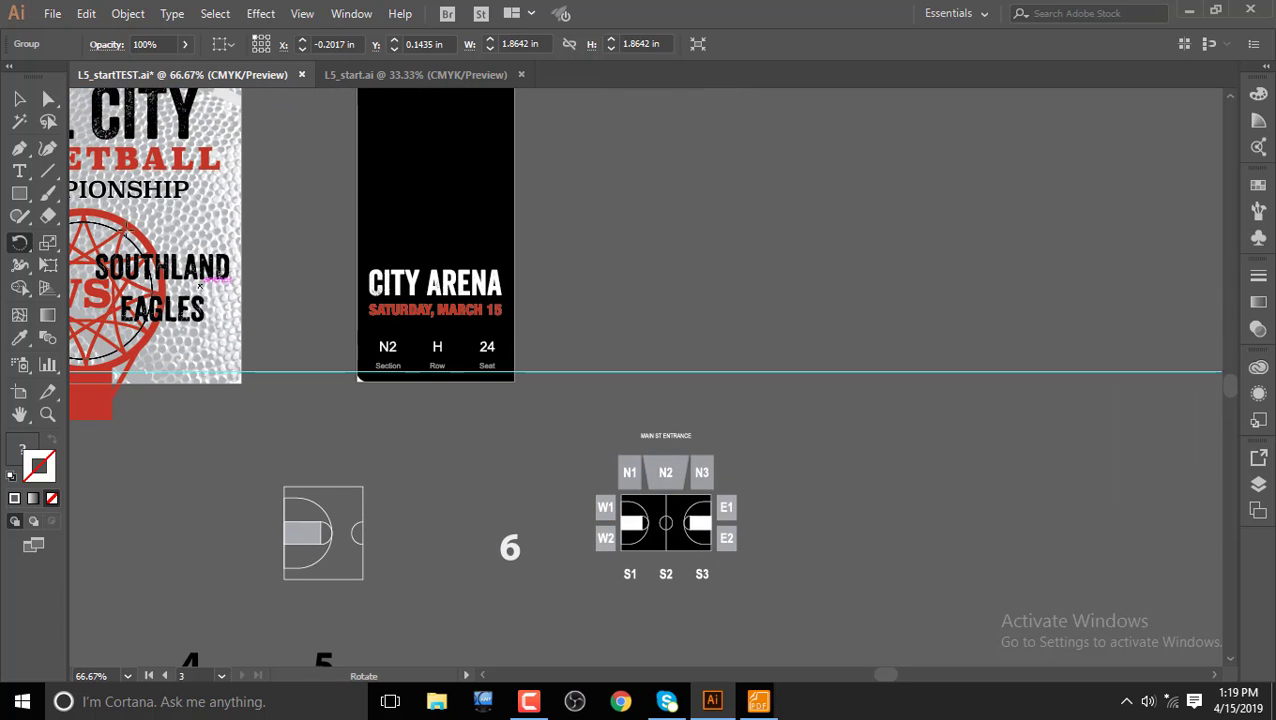
{"action": "left_click", "coordinate": [19, 98]}
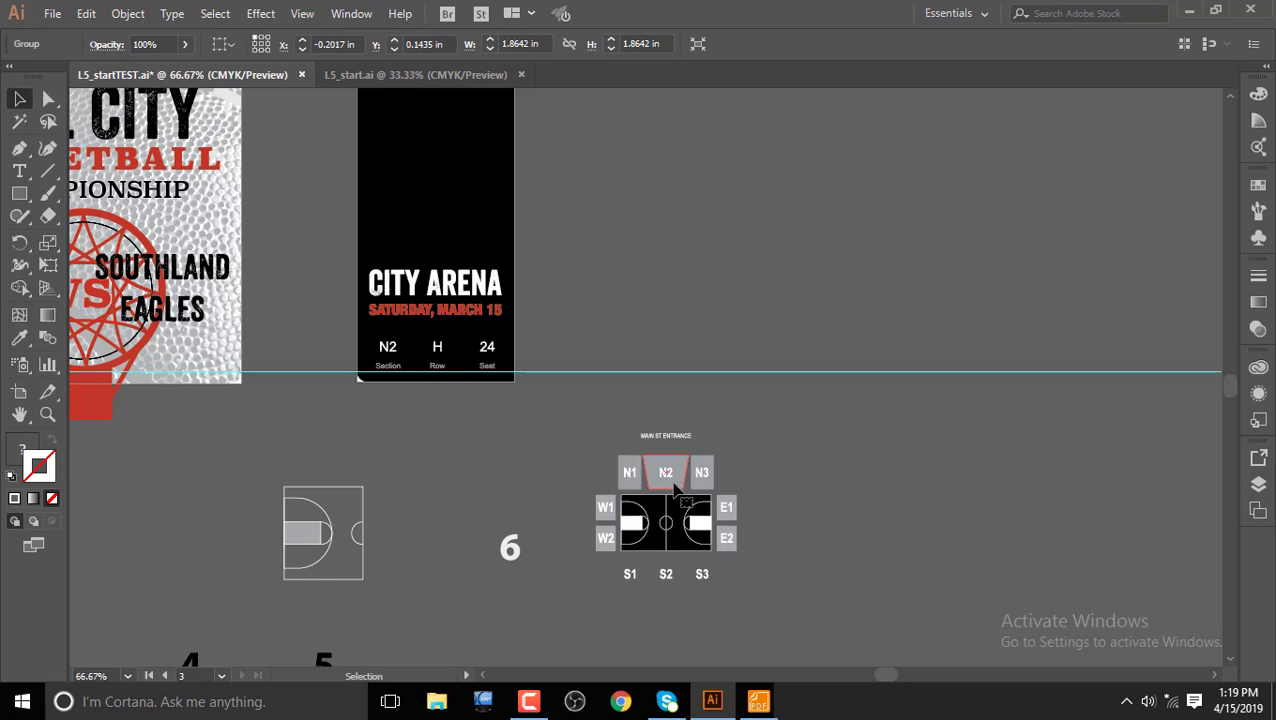
{"action": "left_click_drag", "start_coordinate": [676, 488], "coordinate": [436, 161]}
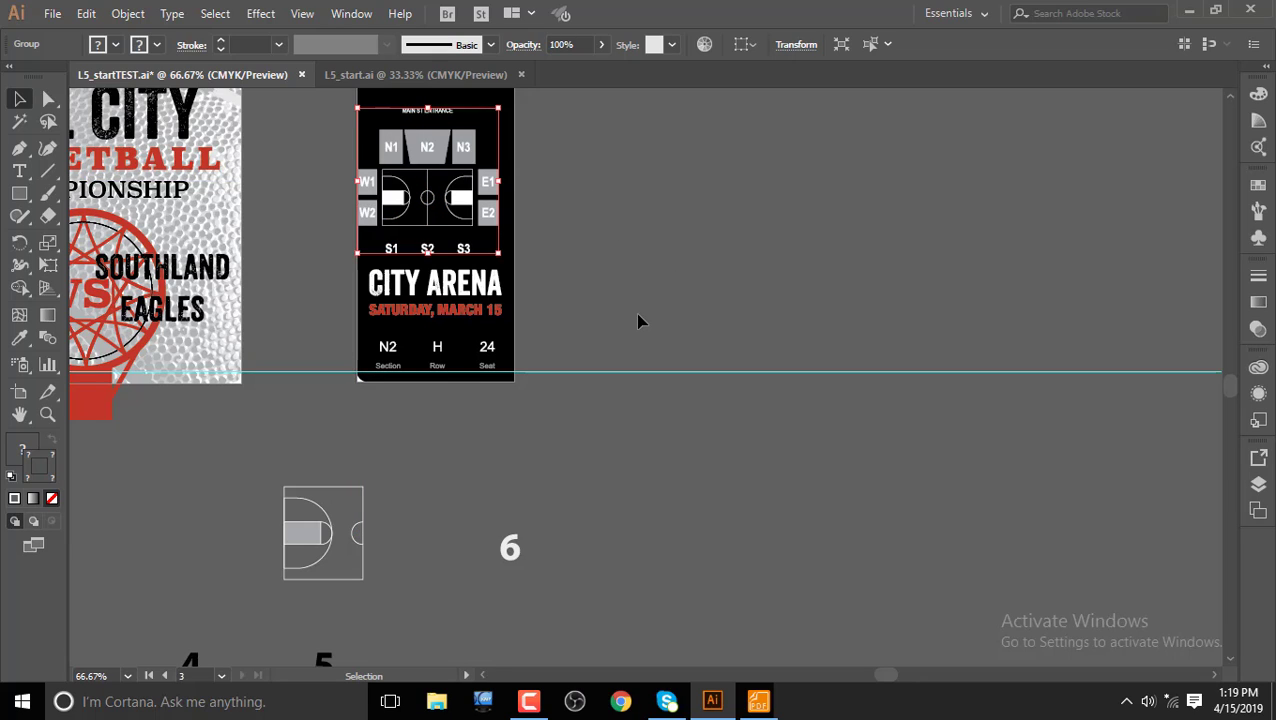
{"action": "left_click_drag", "start_coordinate": [413, 150], "coordinate": [420, 149]}
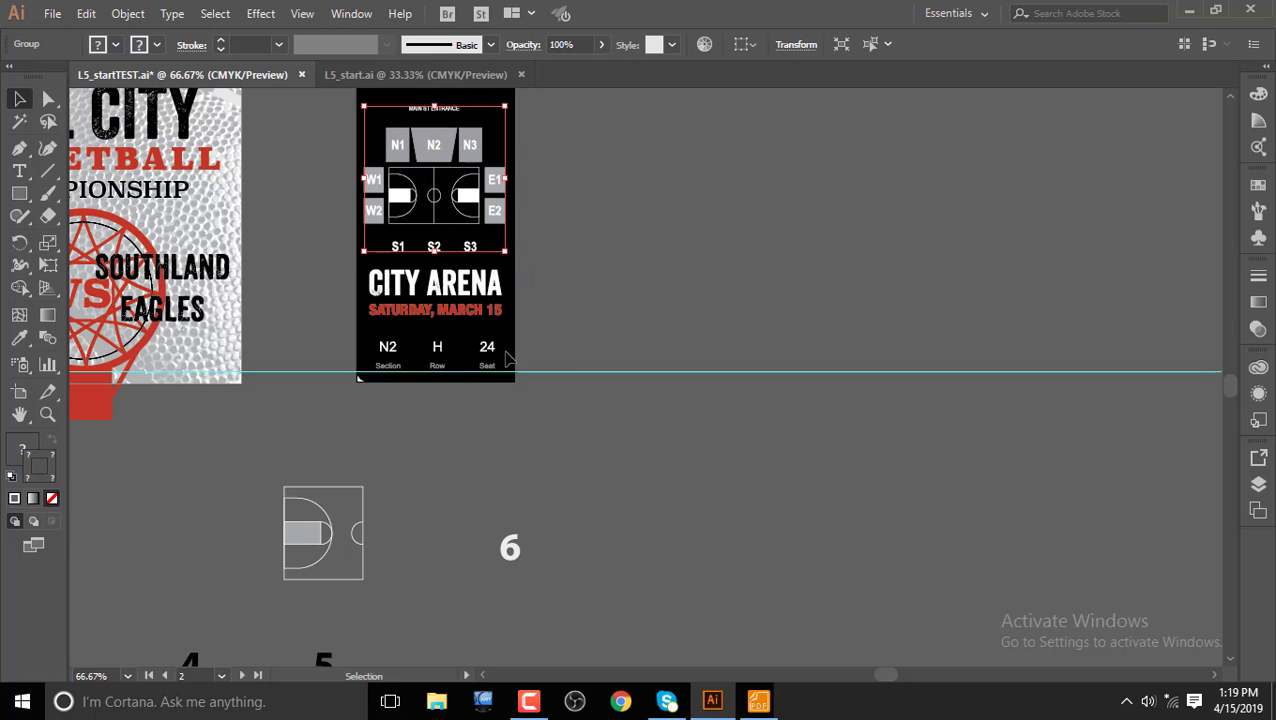
{"action": "left_click", "coordinate": [615, 282]}
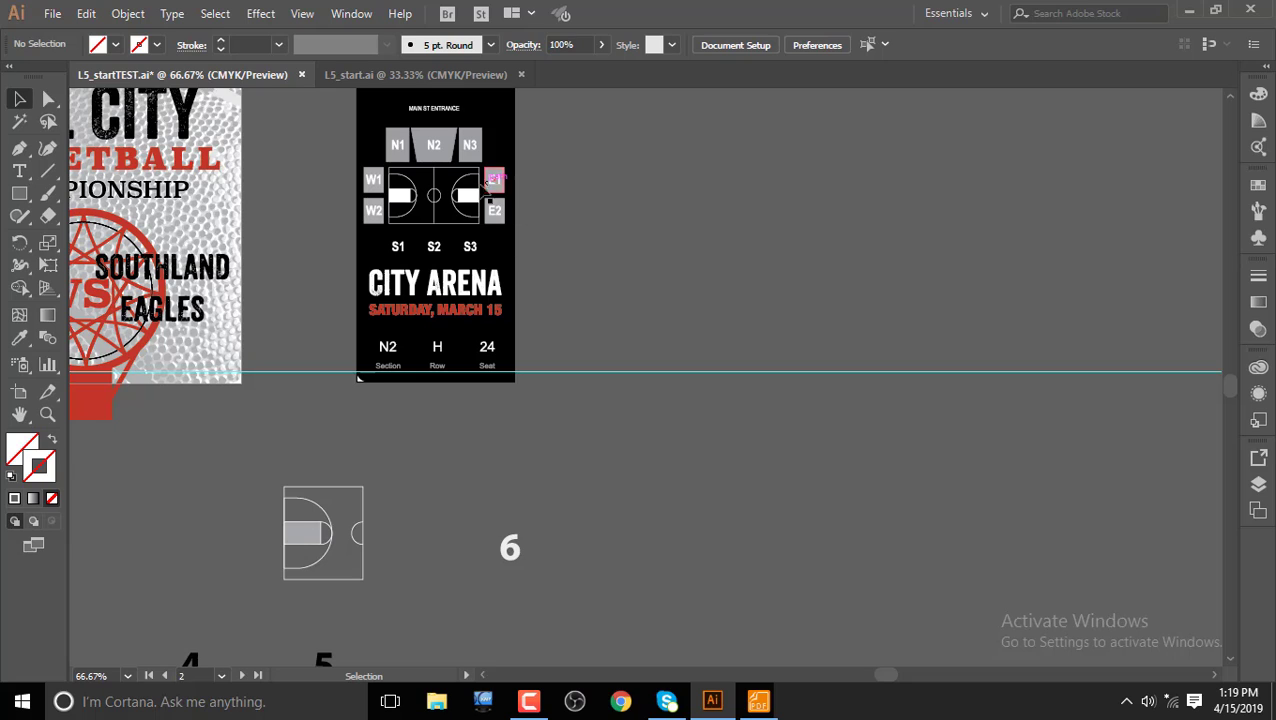
- Ungroup the arena seating map on the black panel and clear the selection
{"action": "left_click", "coordinate": [398, 145]}
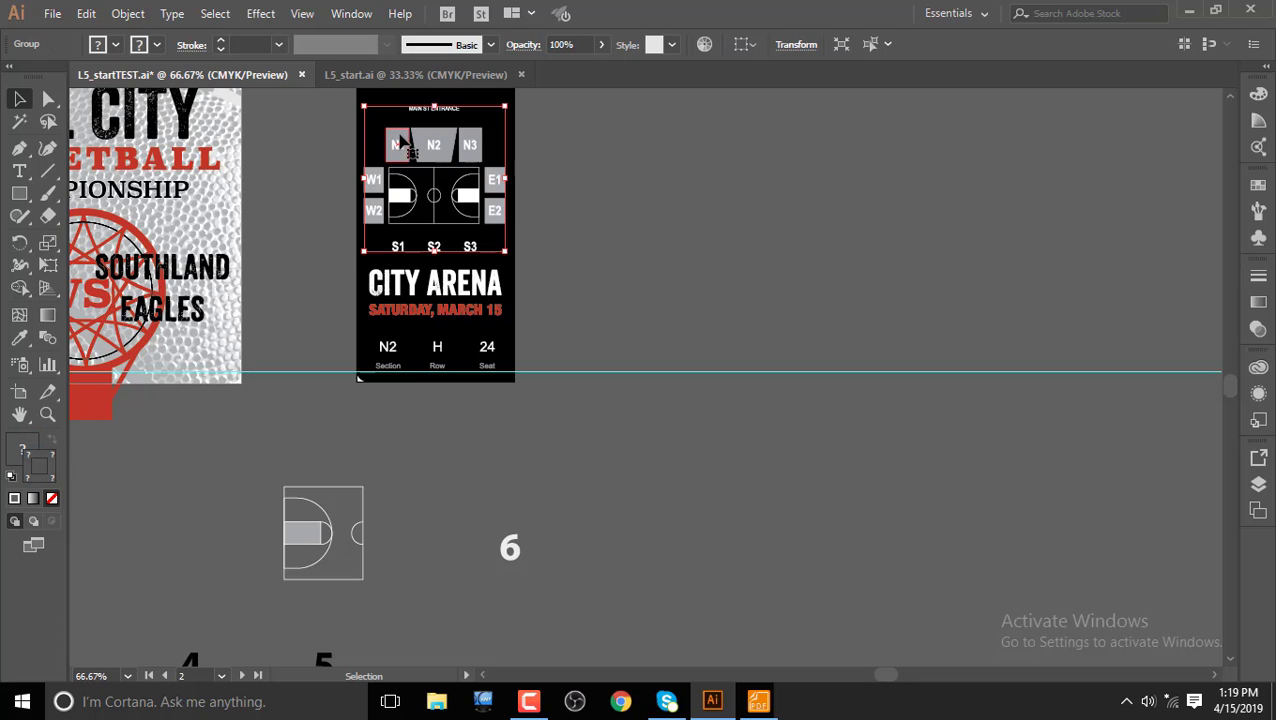
{"action": "left_click", "coordinate": [560, 158]}
{"action": "left_click", "coordinate": [428, 140]}
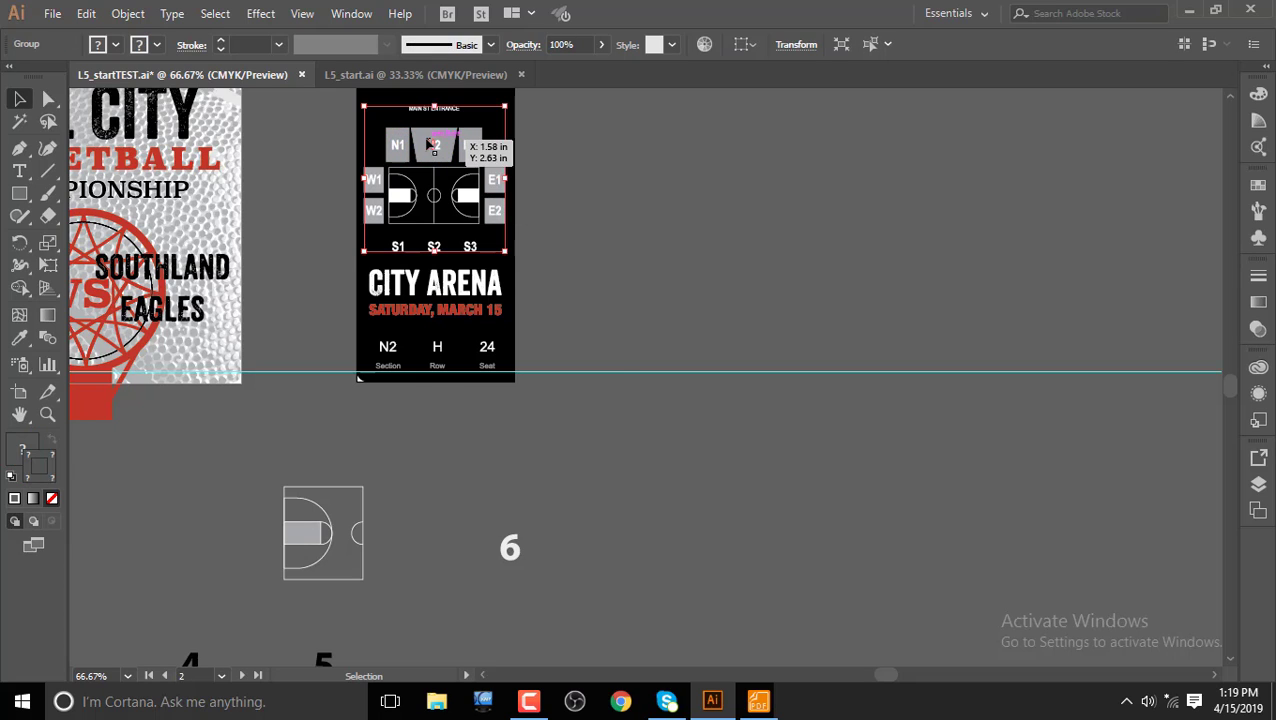
{"action": "right_click", "coordinate": [428, 140]}
{"action": "left_click", "coordinate": [481, 274]}
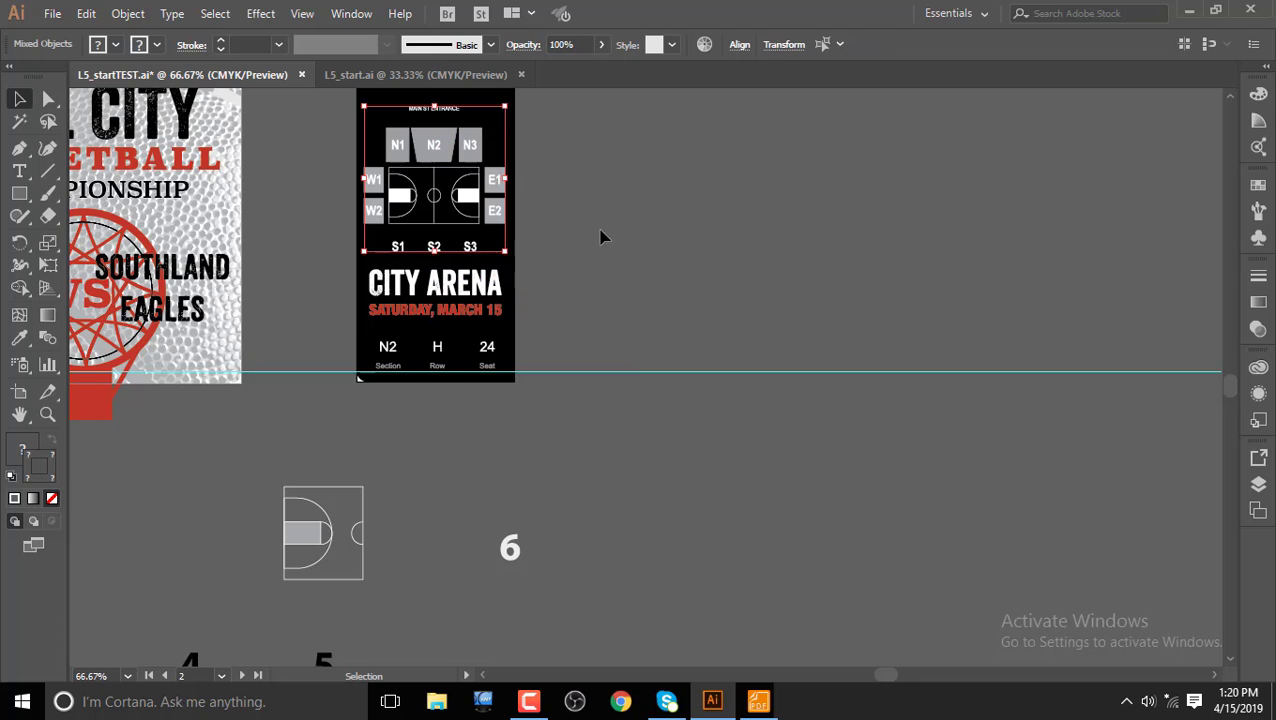
{"action": "left_click", "coordinate": [590, 225]}
- Shear the N1 section shape horizontally by about -7° so its inner edge parallels the N2 shape, then clear the selection
{"action": "mouse_move", "coordinate": [397, 140]}
{"action": "left_mouse_down"}
{"action": "mouse_move", "coordinate": [455, 146]}
{"action": "mouse_move", "coordinate": [397, 140]}
{"action": "left_mouse_up"}
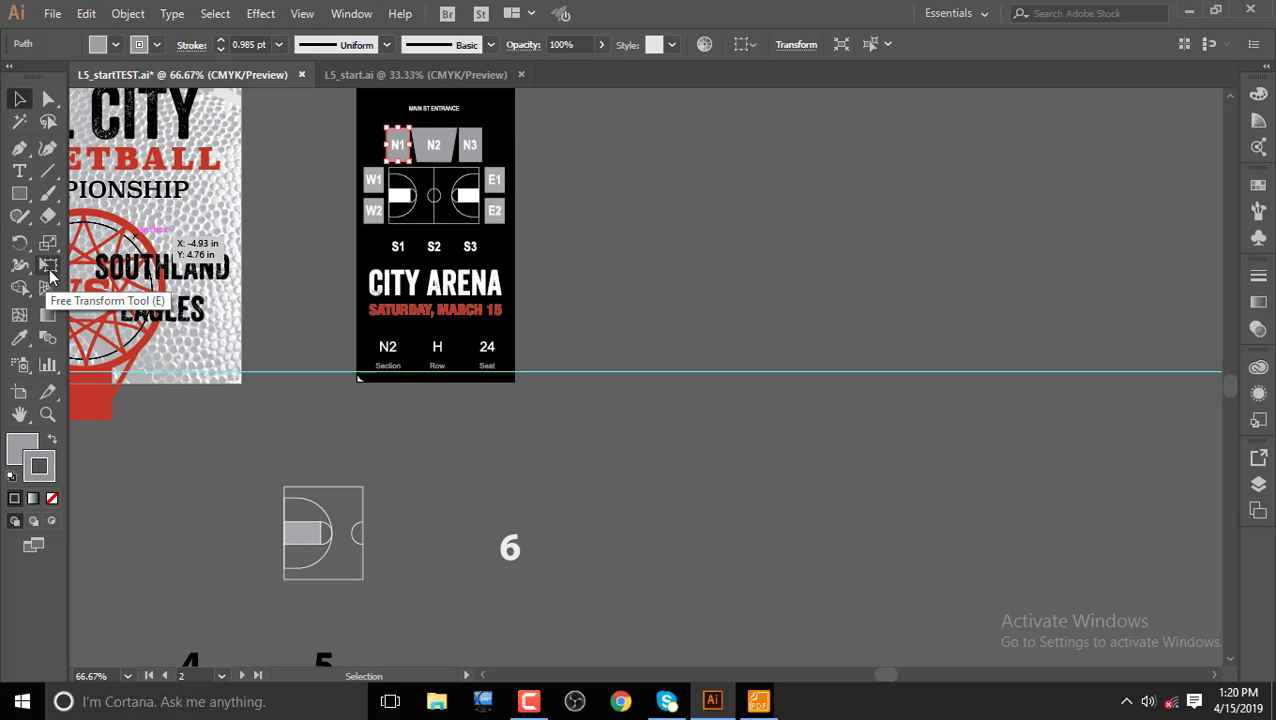
{"action": "left_click", "coordinate": [48, 266]}
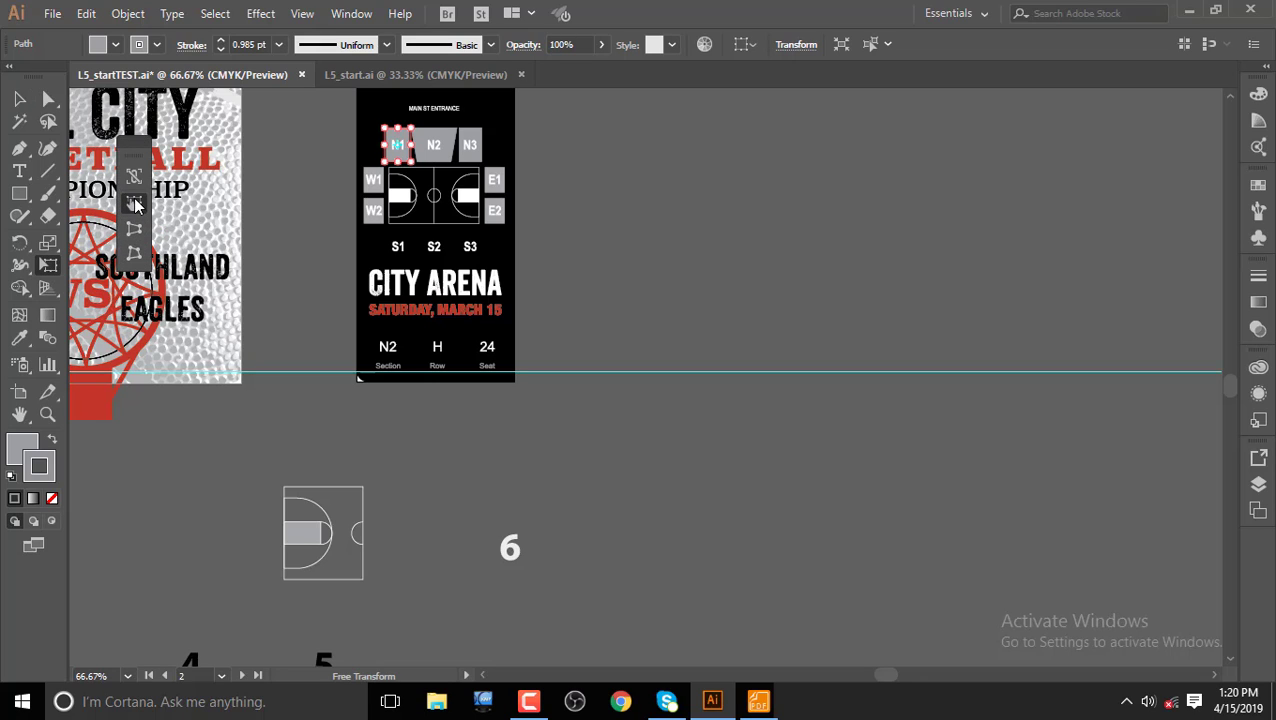
{"action": "left_click", "coordinate": [55, 250]}
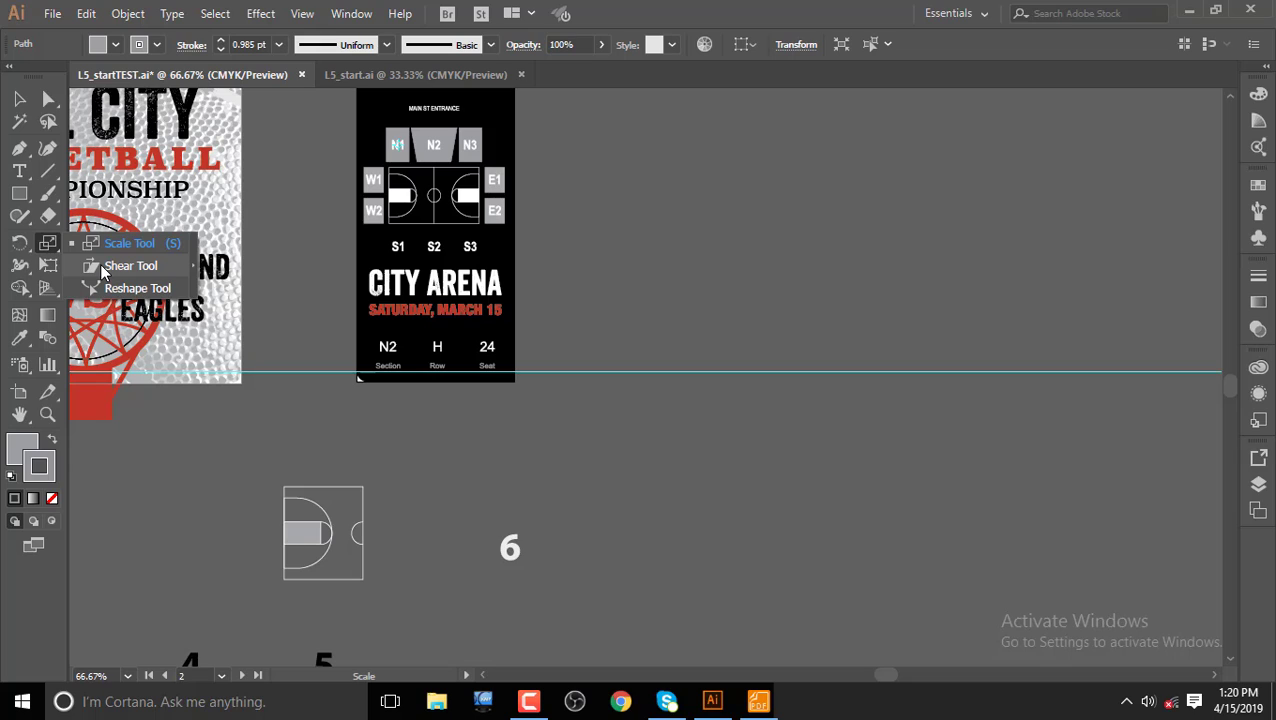
{"action": "left_click", "coordinate": [101, 267]}
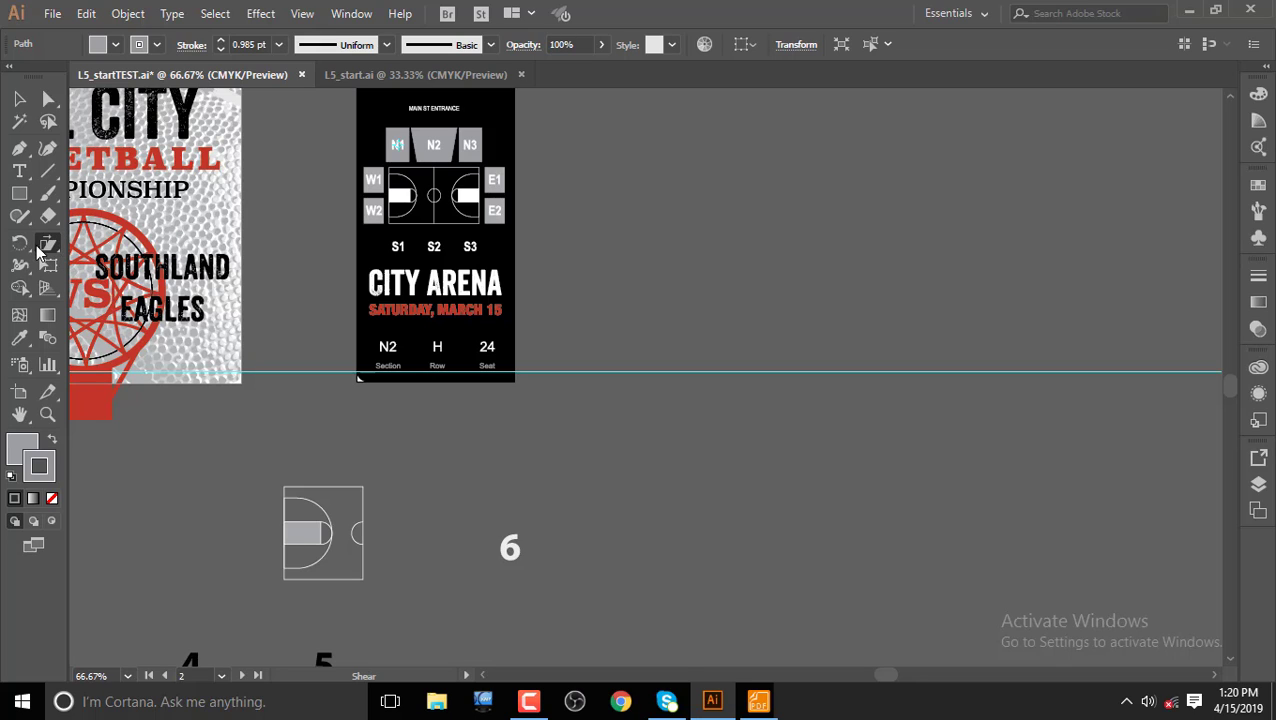
{"action": "left_click", "coordinate": [398, 150], "text": "ctrl"}
{"action": "left_click", "coordinate": [19, 99]}
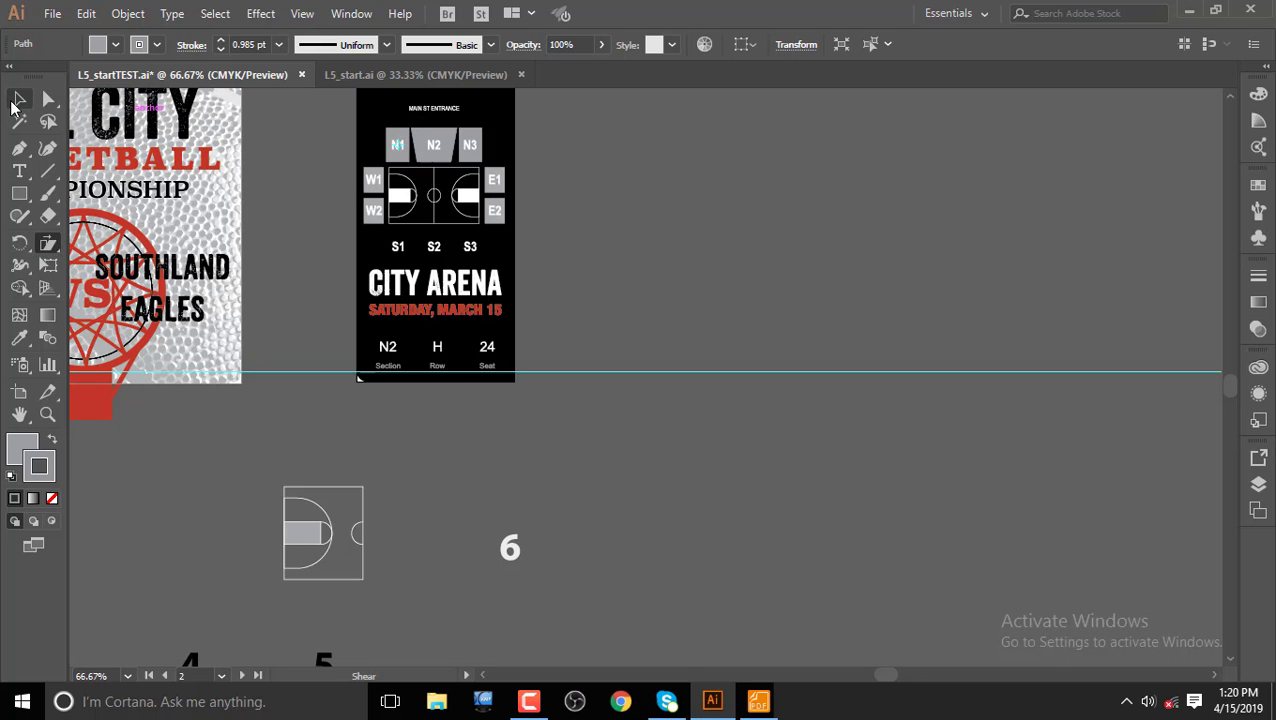
{"action": "left_click_drag", "start_coordinate": [398, 145], "coordinate": [58, 248]}
{"action": "left_click", "coordinate": [47, 243]}
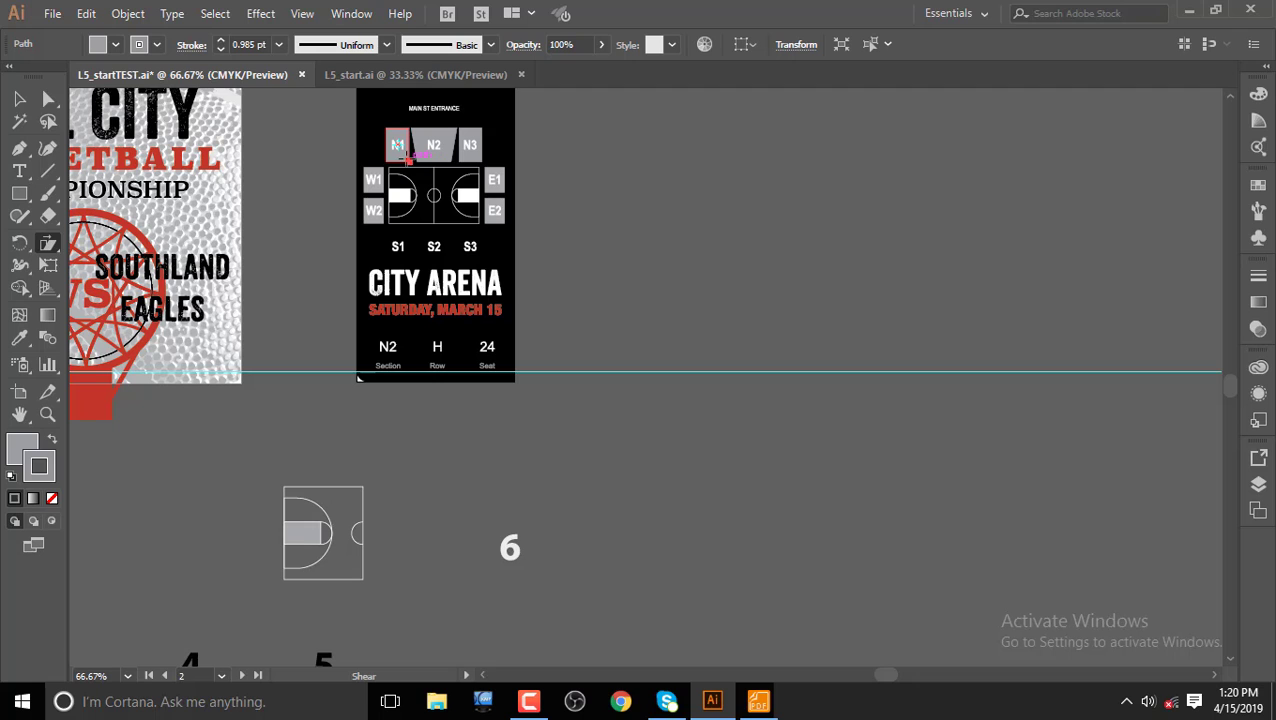
{"action": "scroll", "coordinate": [407, 160], "scroll_direction": "up", "scroll_amount": 3}
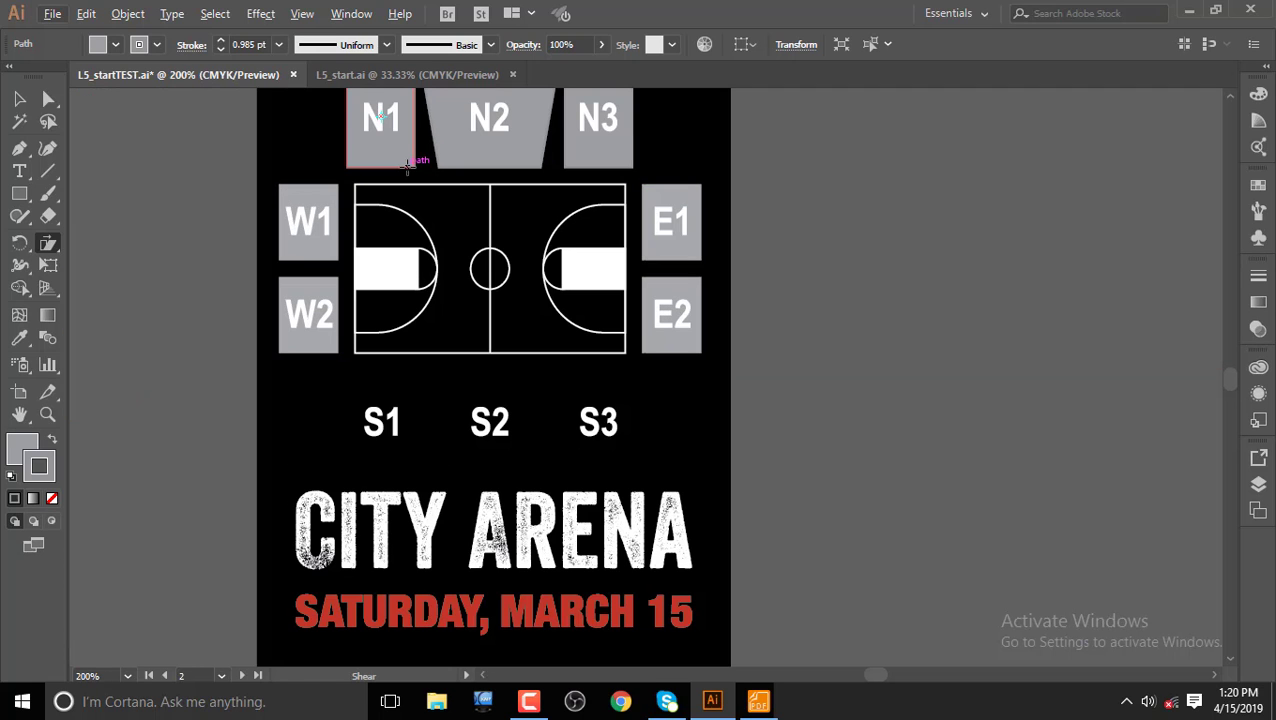
{"action": "key", "text": "space"}
{"action": "left_click_drag", "start_coordinate": [424, 156], "coordinate": [464, 300]}
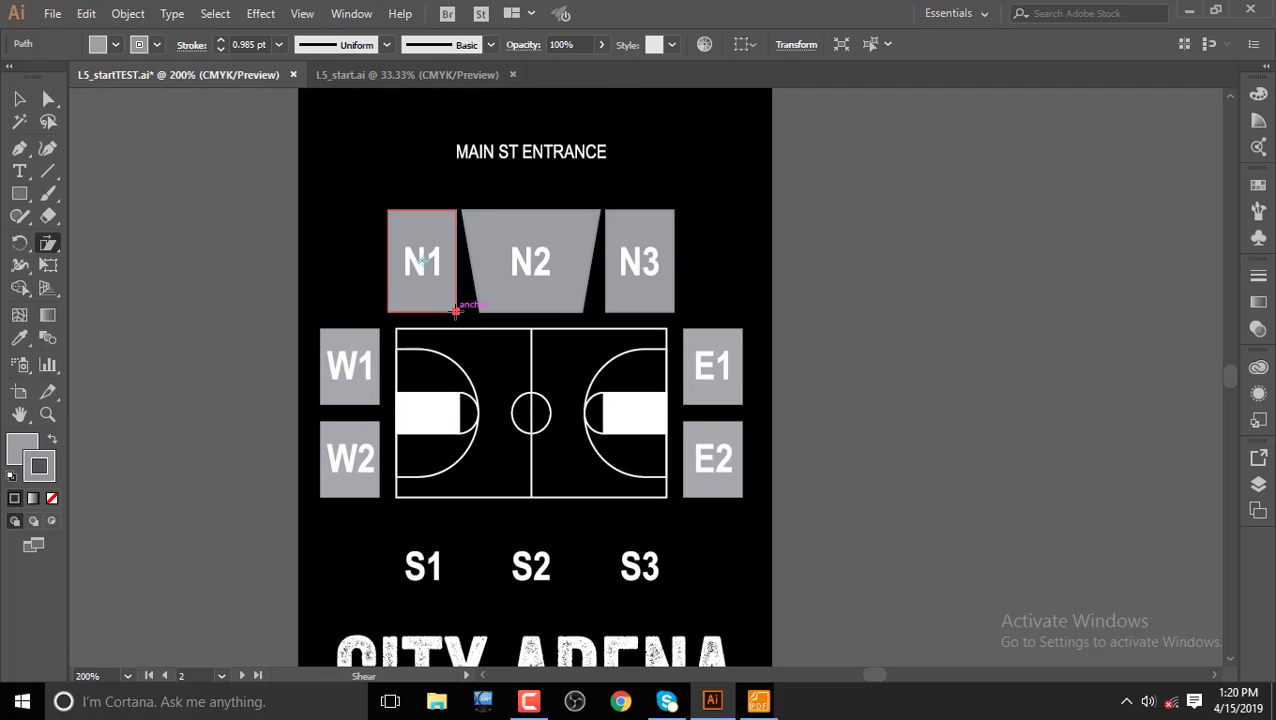
{"action": "left_click", "coordinate": [456, 311]}
{"action": "left_click_drag", "start_coordinate": [464, 314], "coordinate": [464, 316]}
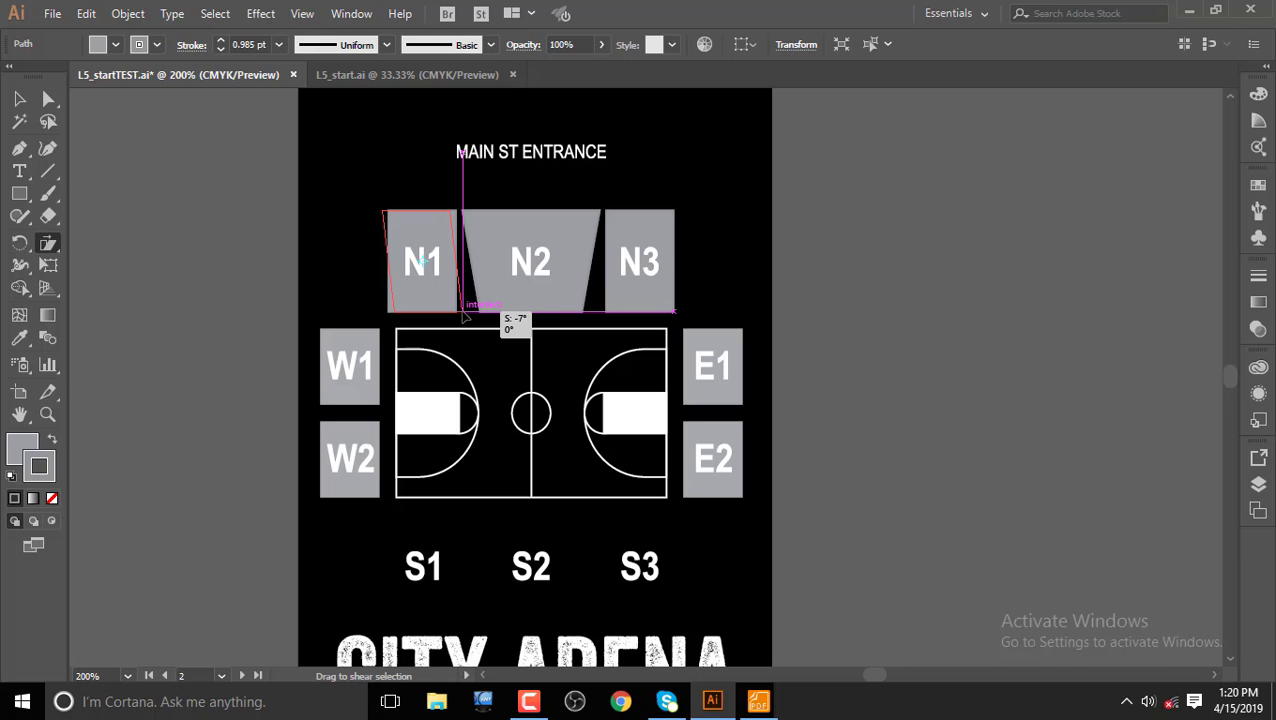
{"action": "left_click_drag", "start_coordinate": [464, 316], "coordinate": [465, 315]}
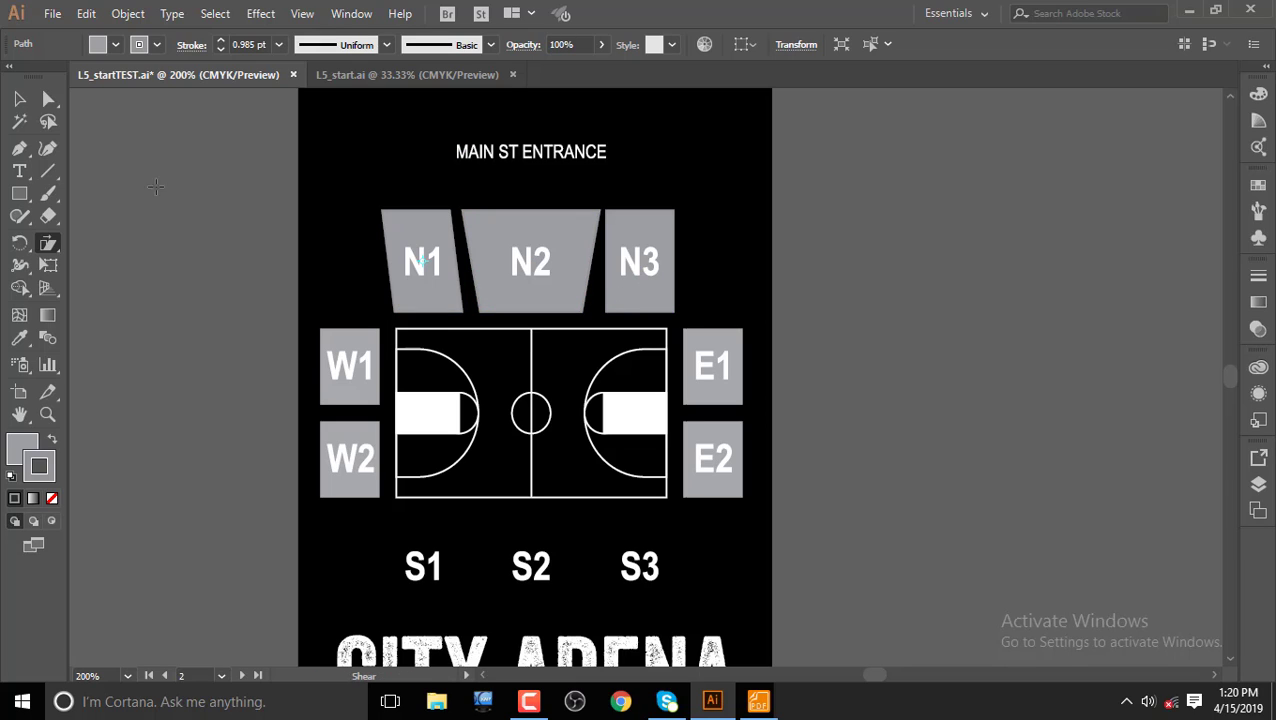
{"action": "key", "text": "v"}
{"action": "left_click", "coordinate": [274, 202]}
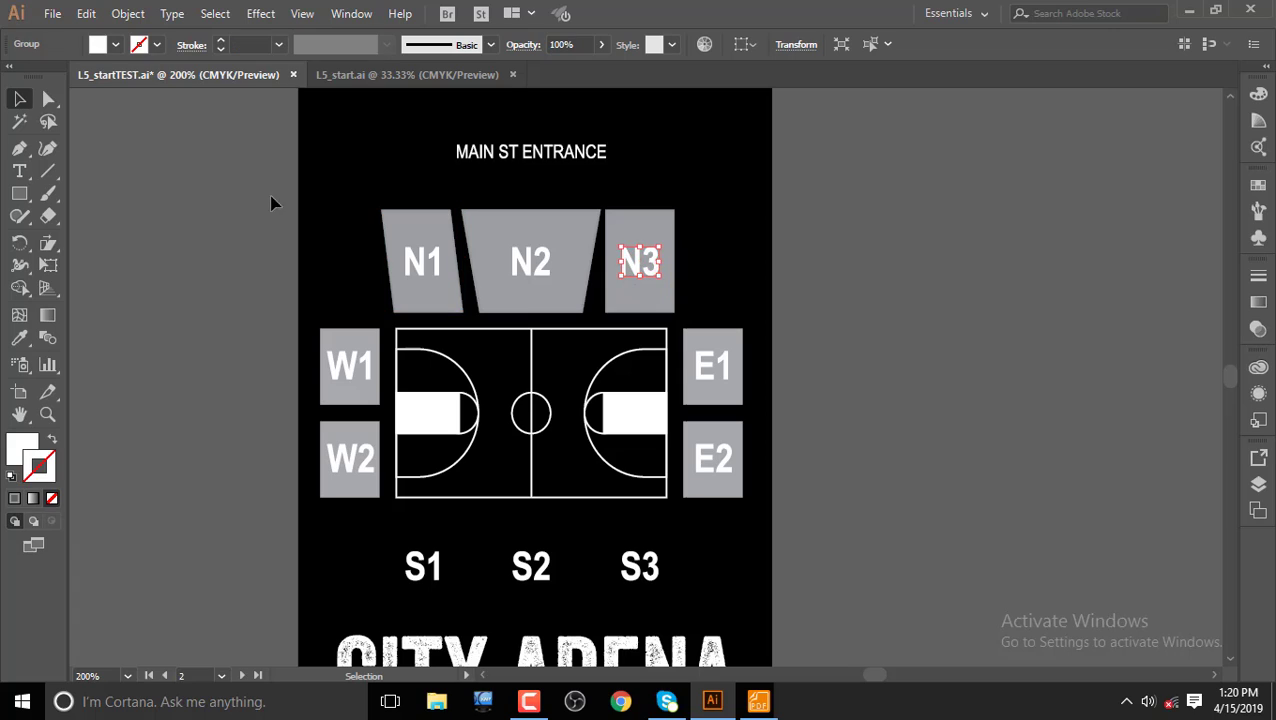
- Shear the N3 section shape horizontally in the opposite direction to N1 so its inner edge parallels the N2 shape
{"action": "left_click", "coordinate": [628, 258]}
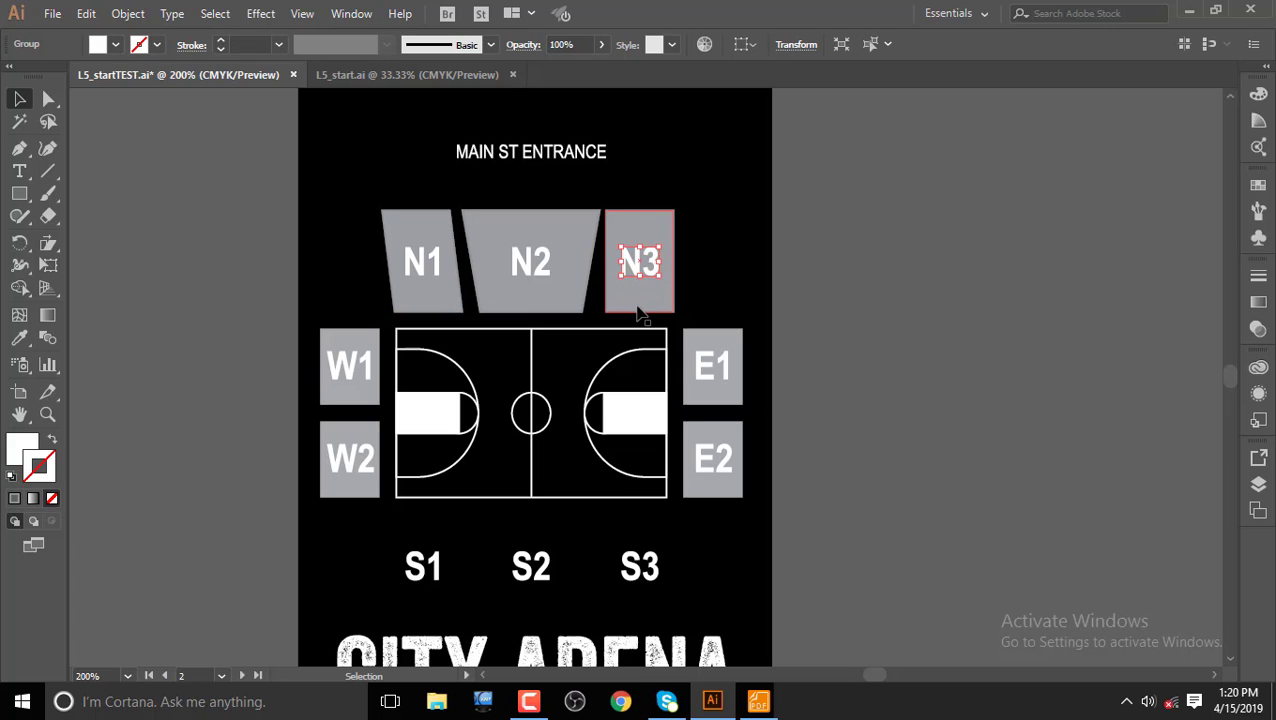
{"action": "left_click", "coordinate": [48, 243]}
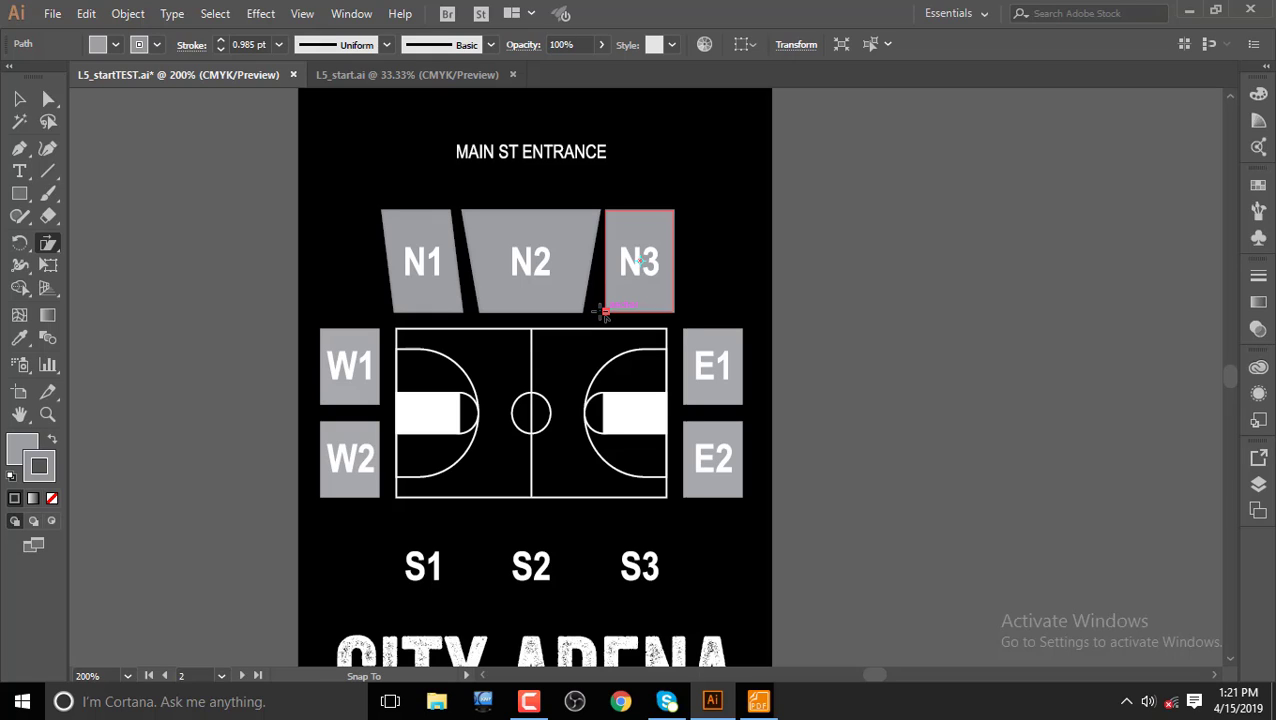
{"action": "left_click_drag", "start_coordinate": [604, 311], "coordinate": [605, 318]}
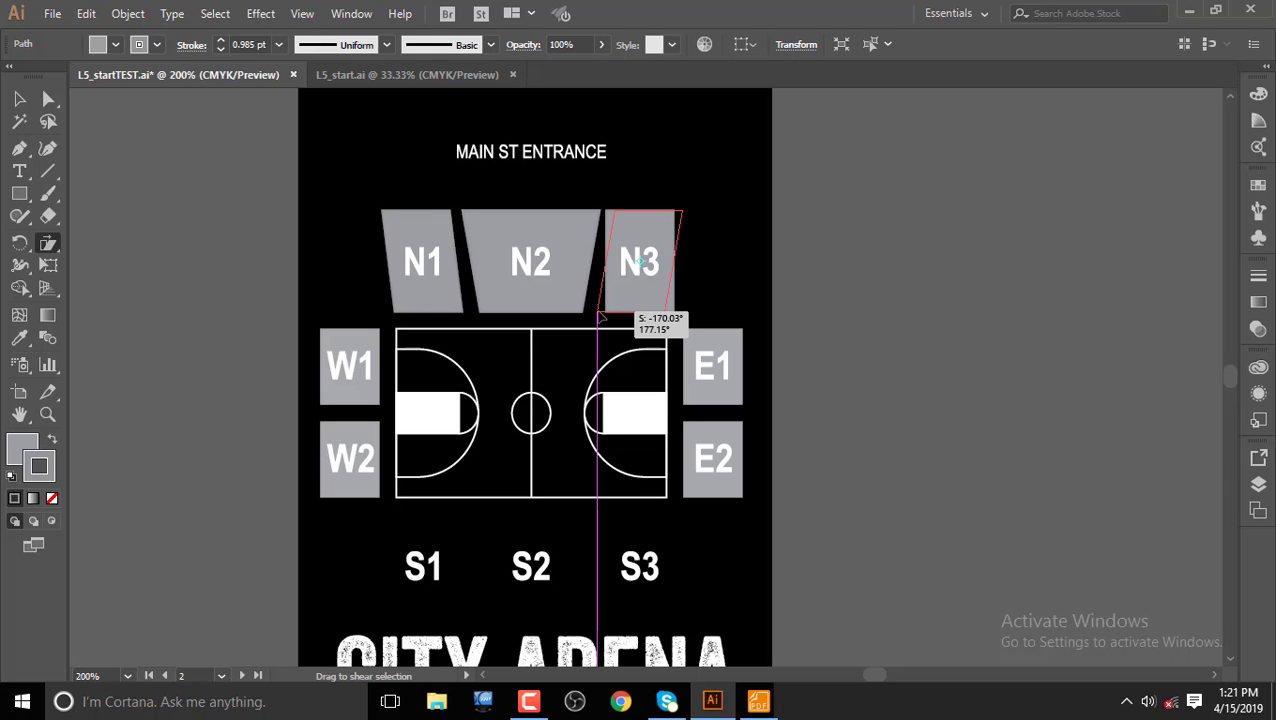
{"action": "left_click_drag", "start_coordinate": [601, 316], "coordinate": [601, 317]}
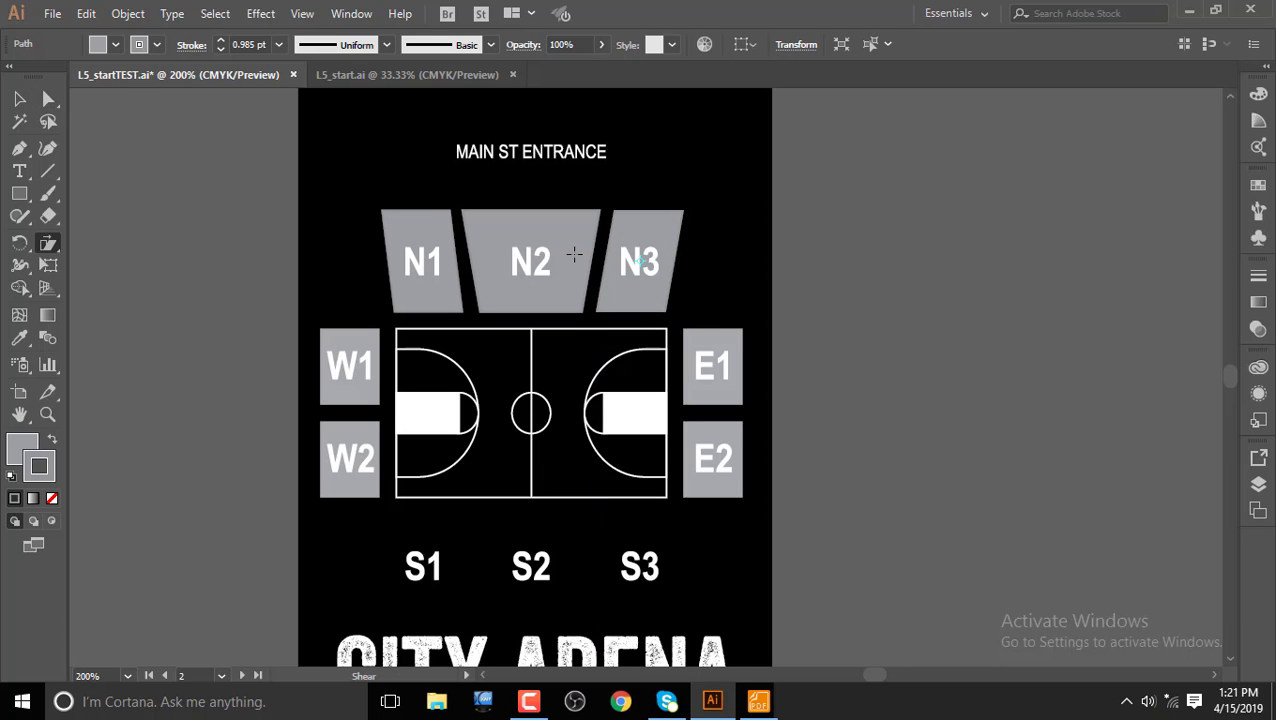
- Create a reflected copy of the N1, N2 and N3 section shapes across the horizontal axis, with Preview enabled
{"action": "scroll", "coordinate": [574, 254], "scroll_direction": "down", "scroll_amount": 2}
{"action": "scroll", "coordinate": [574, 254], "scroll_direction": "up", "scroll_amount": 1}
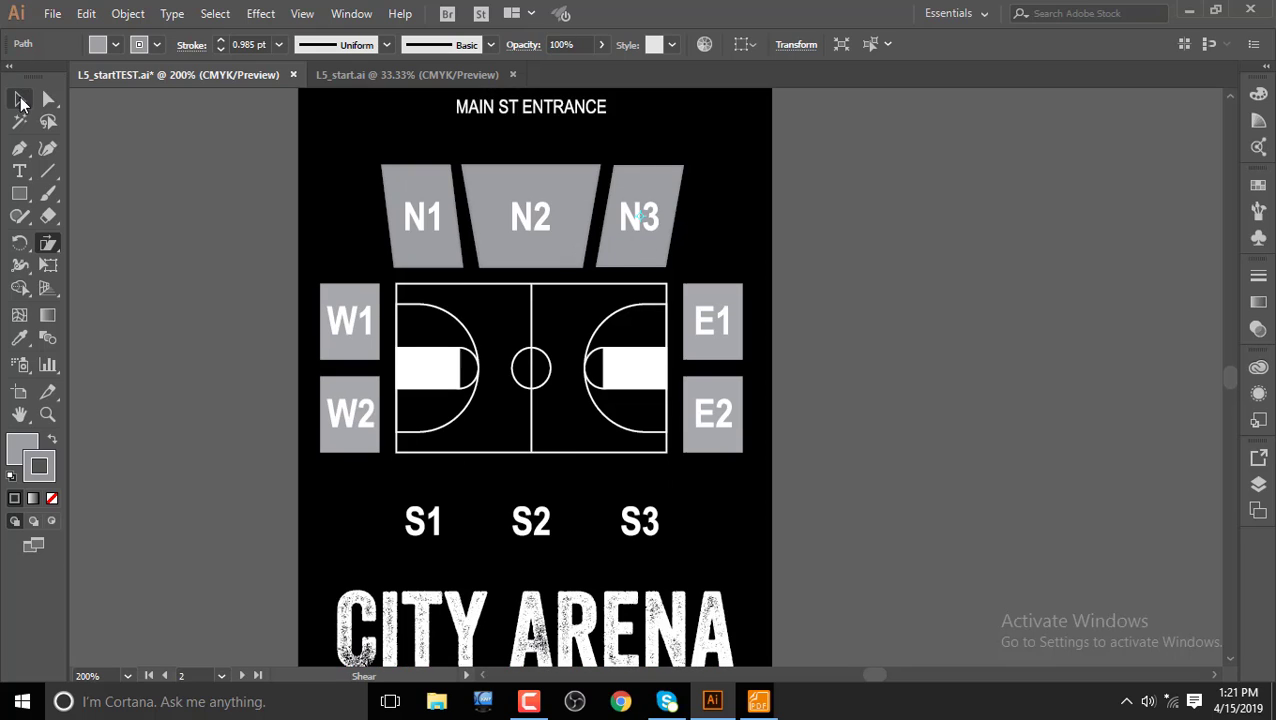
{"action": "left_click", "coordinate": [22, 103]}
{"action": "left_click_drag", "start_coordinate": [352, 138], "coordinate": [700, 183]}
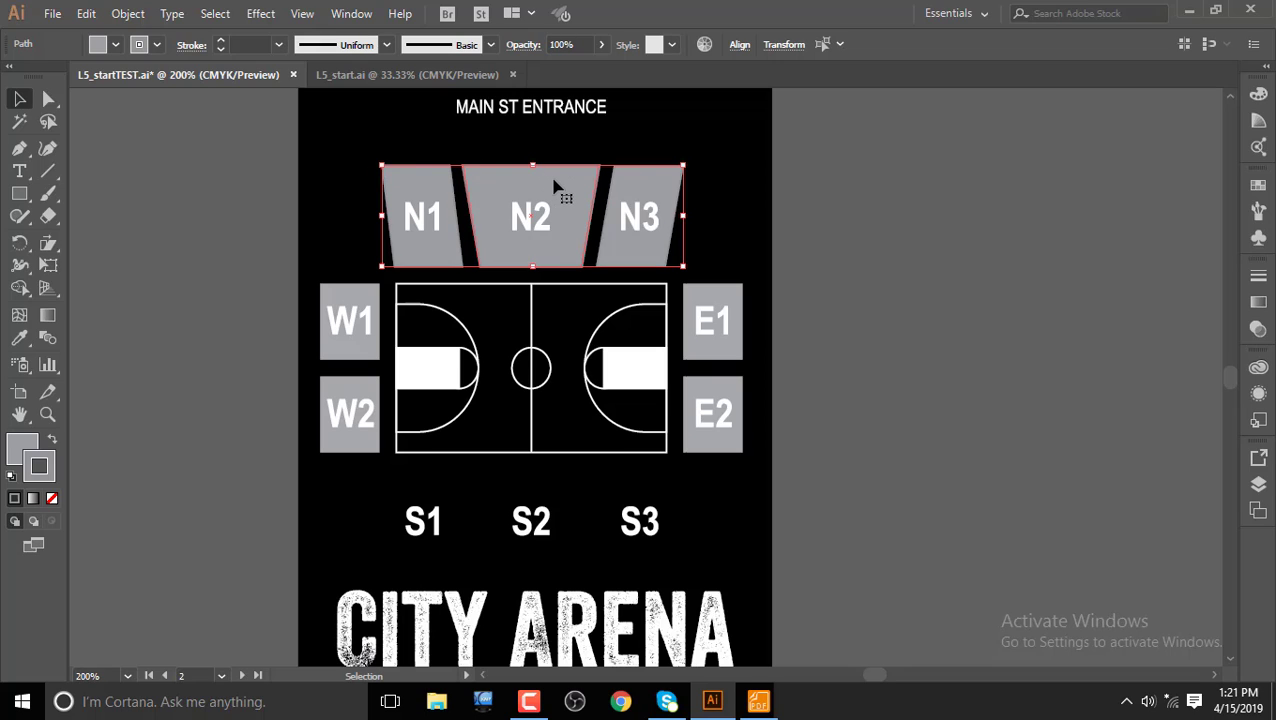
{"action": "double_click", "coordinate": [20, 243]}
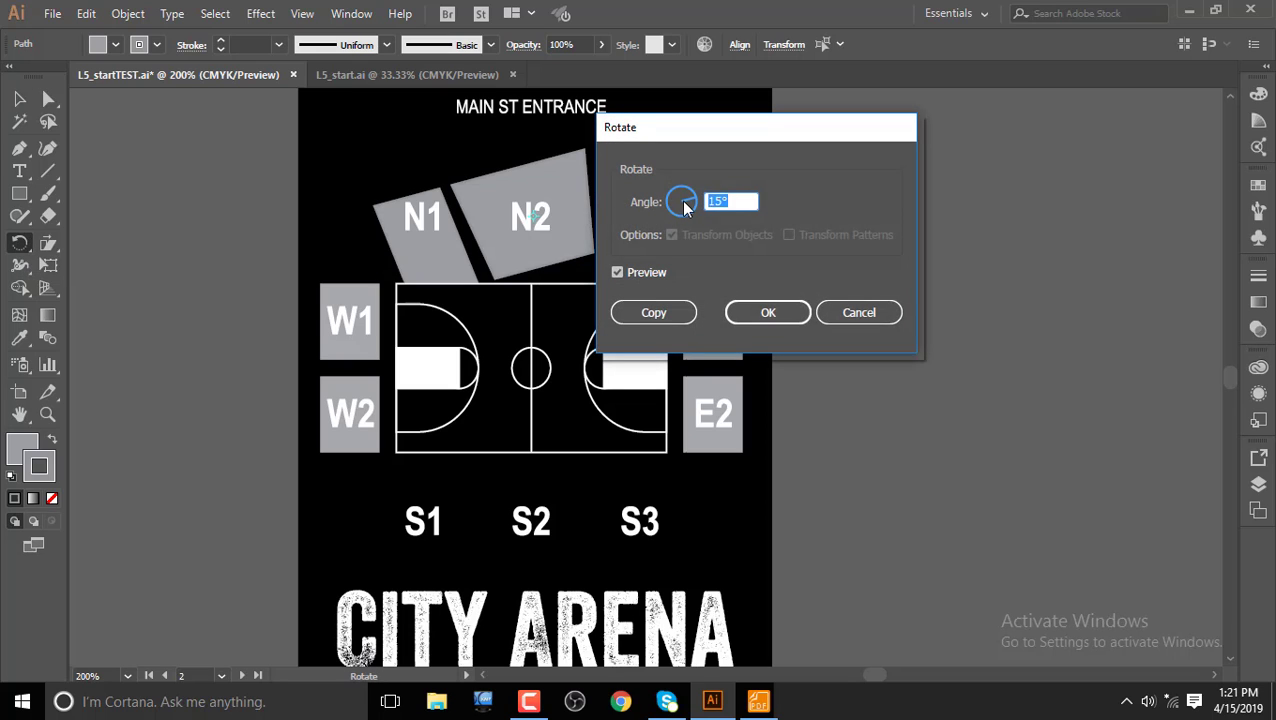
{"action": "left_click", "coordinate": [850, 312]}
{"action": "left_click_drag", "start_coordinate": [20, 249], "coordinate": [100, 265]}
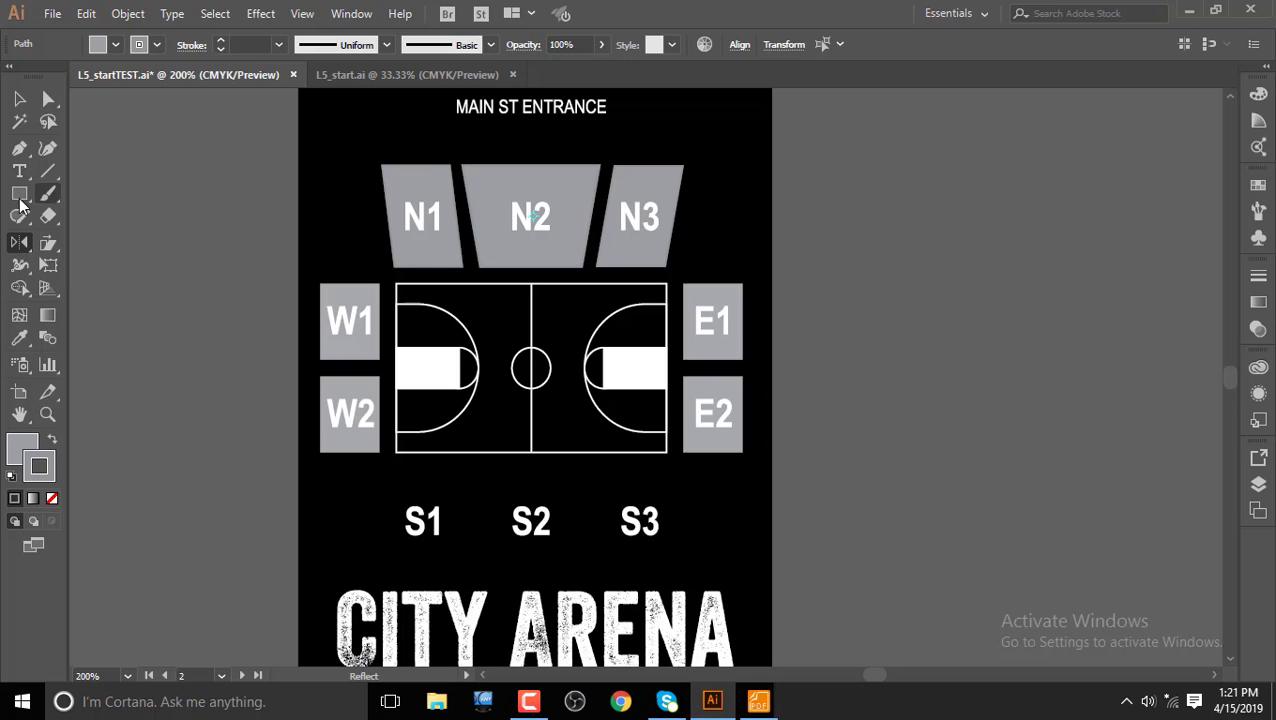
{"action": "double_click", "coordinate": [17, 243]}
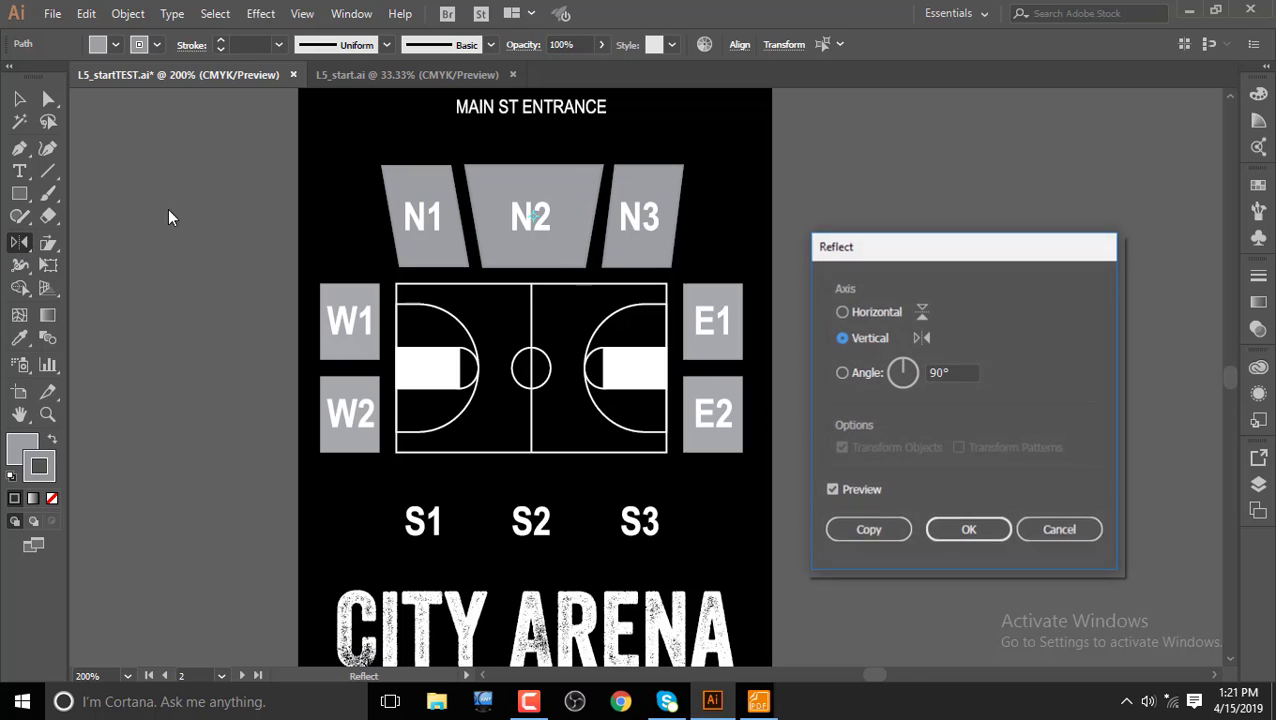
{"action": "left_click", "coordinate": [873, 316]}
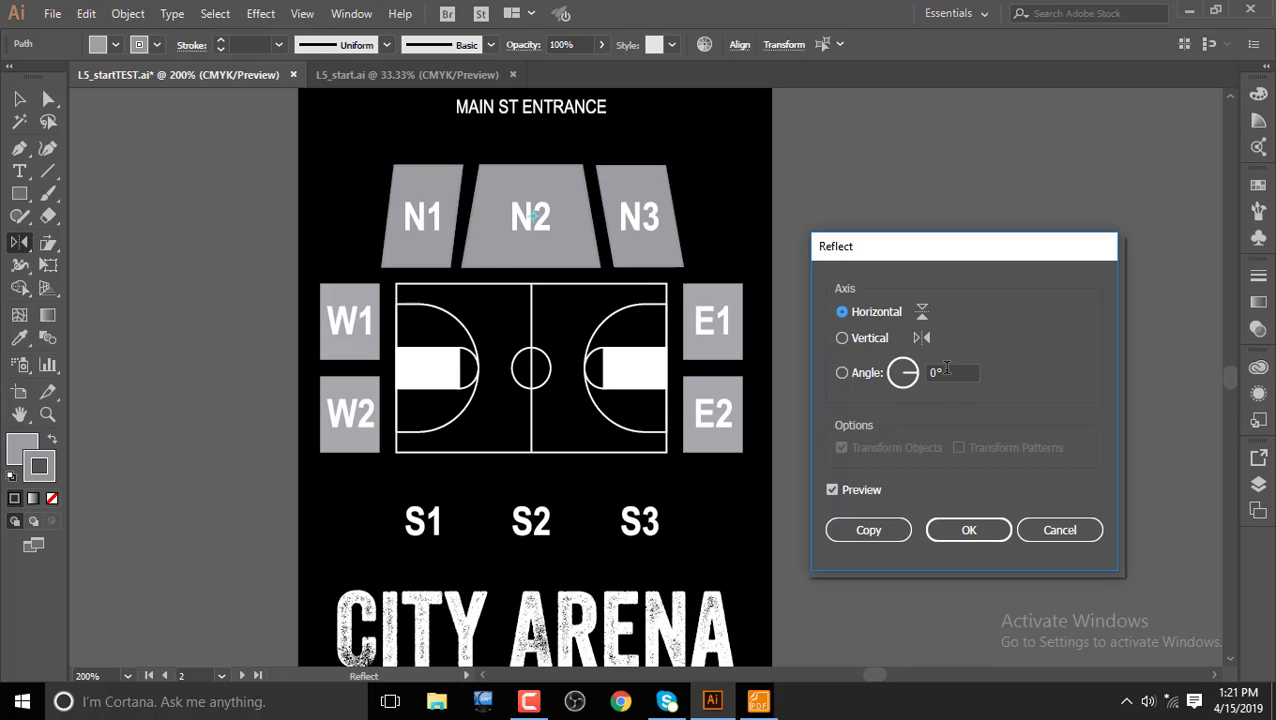
{"action": "left_click", "coordinate": [833, 490]}
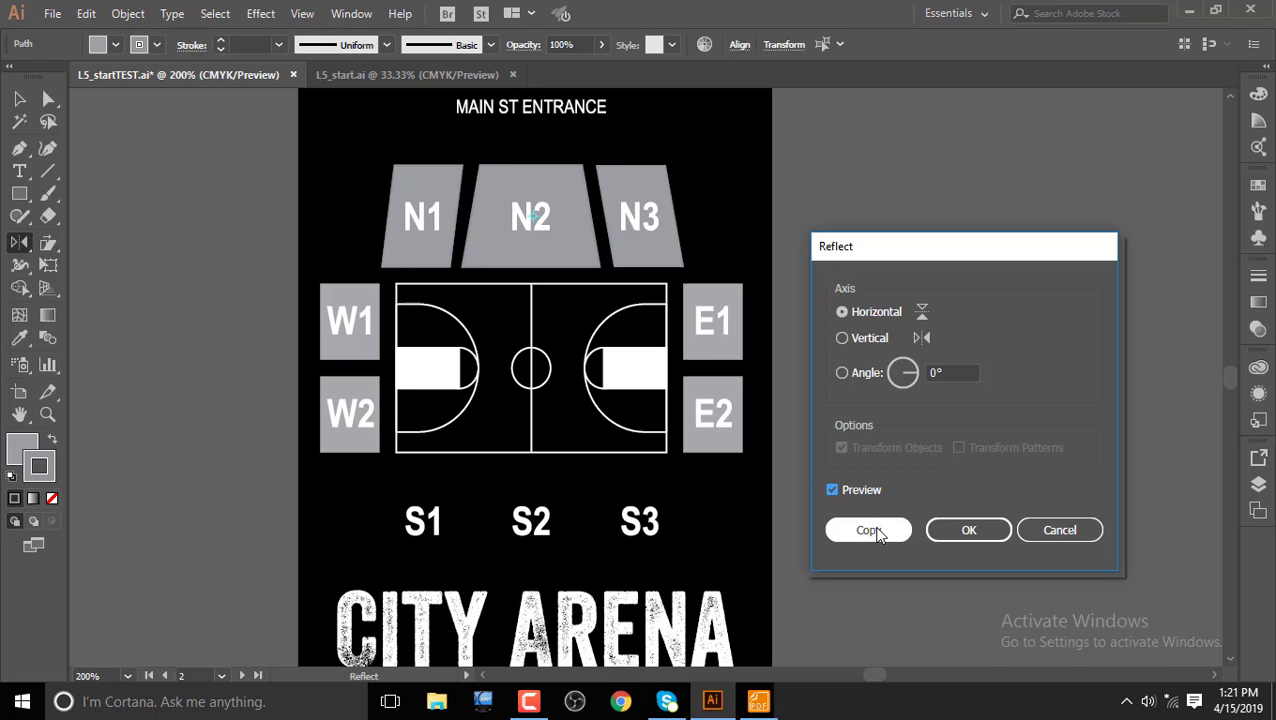
{"action": "left_click", "coordinate": [865, 530]}
- Move the three reflected section shapes below the court, centered on the S1, S2 and S3 labels, and clear the selection
{"action": "key", "text": "v"}
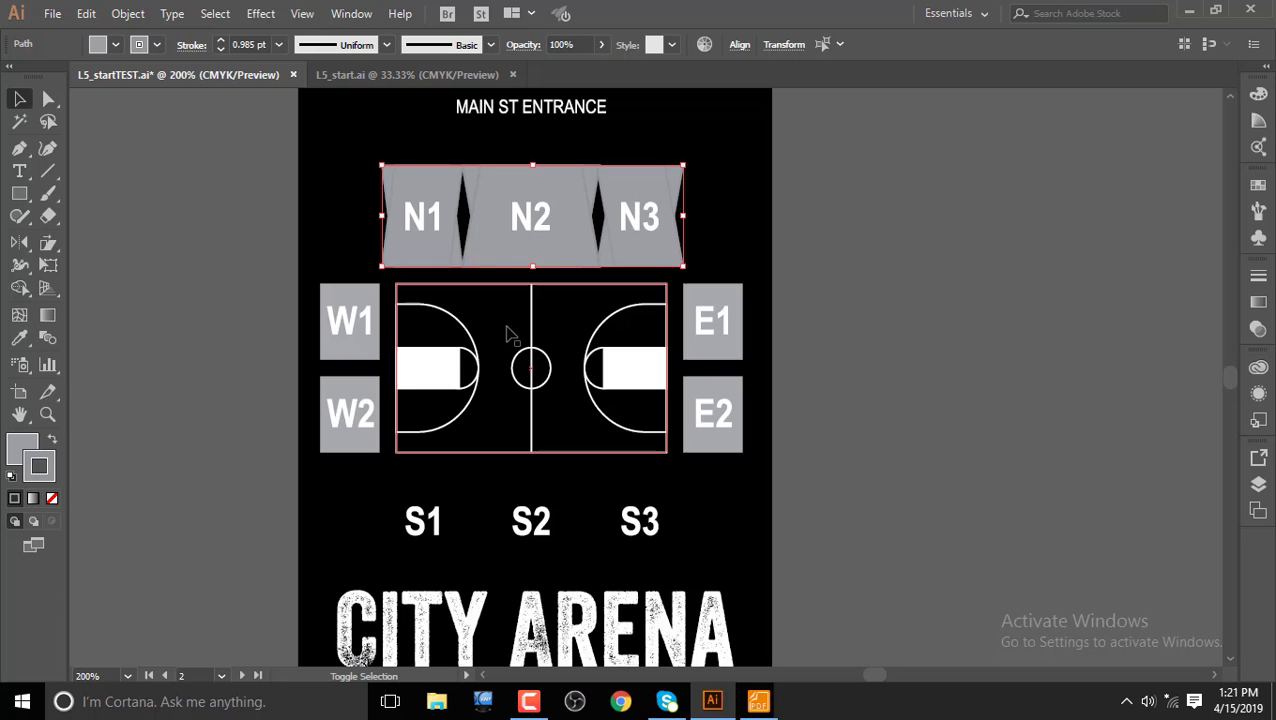
{"action": "left_click", "coordinate": [520, 376], "text": "ctrl"}
{"action": "left_click", "coordinate": [524, 258]}
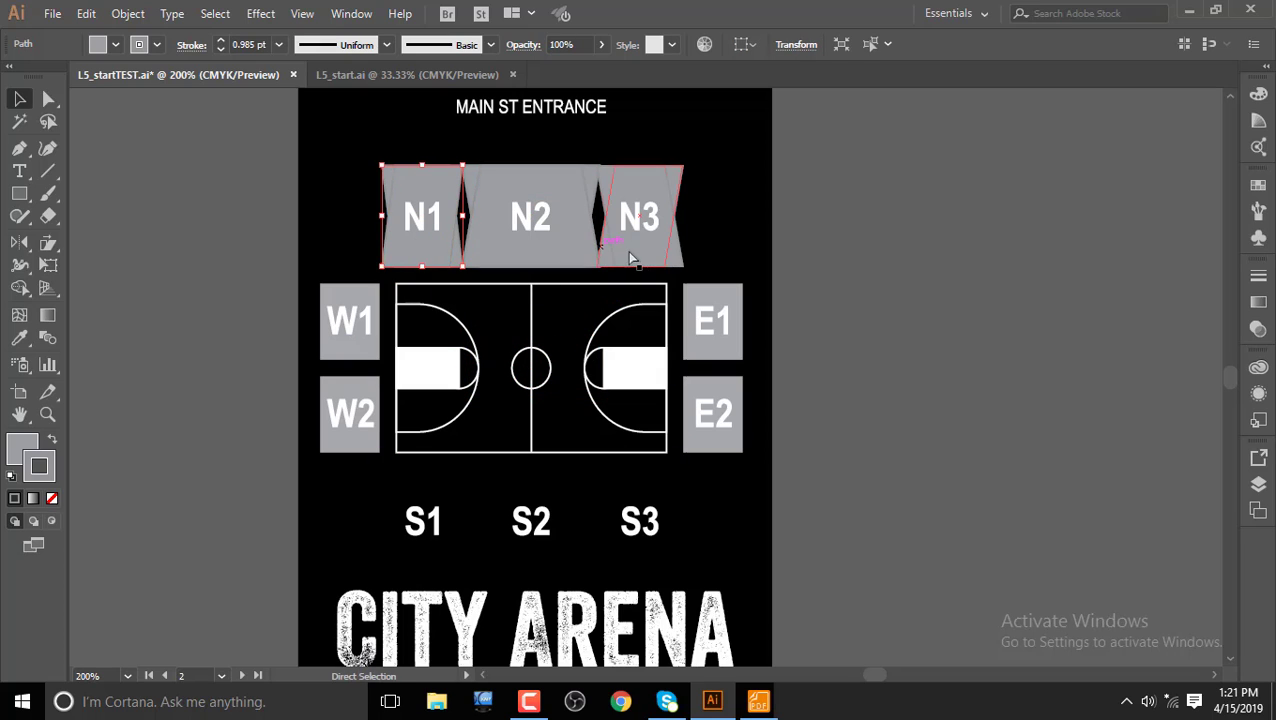
{"action": "left_click", "coordinate": [541, 256], "text": "ctrl"}
{"action": "left_click", "coordinate": [535, 256], "text": "ctrl+alt"}
{"action": "left_click", "coordinate": [535, 256], "text": "ctrl+alt"}
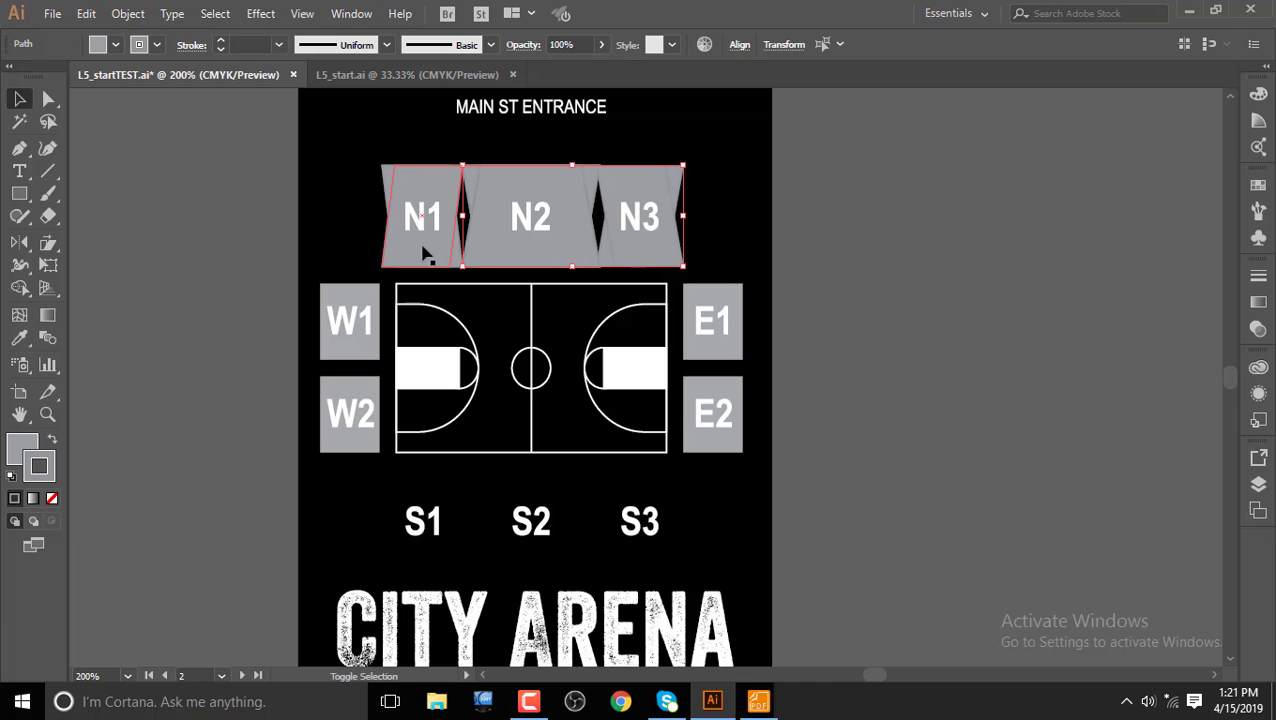
{"action": "left_click_drag", "start_coordinate": [531, 255], "coordinate": [521, 556]}
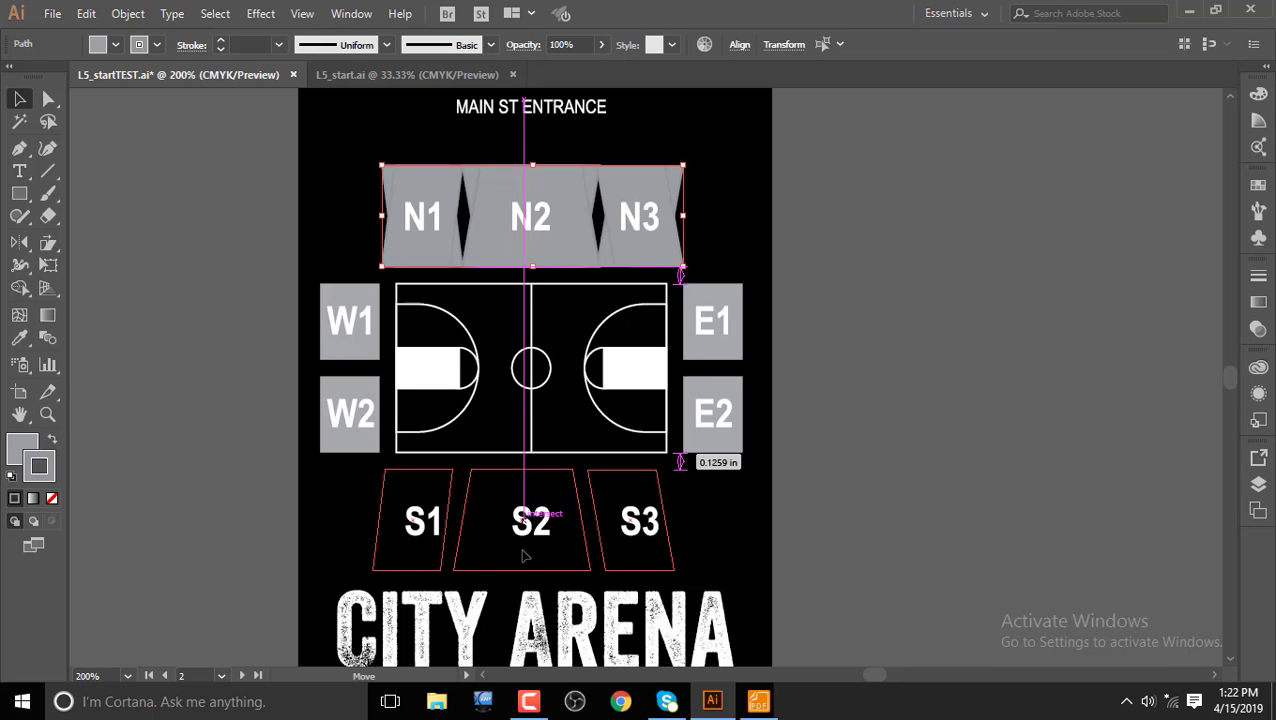
{"action": "left_click_drag", "start_coordinate": [524, 556], "coordinate": [531, 559]}
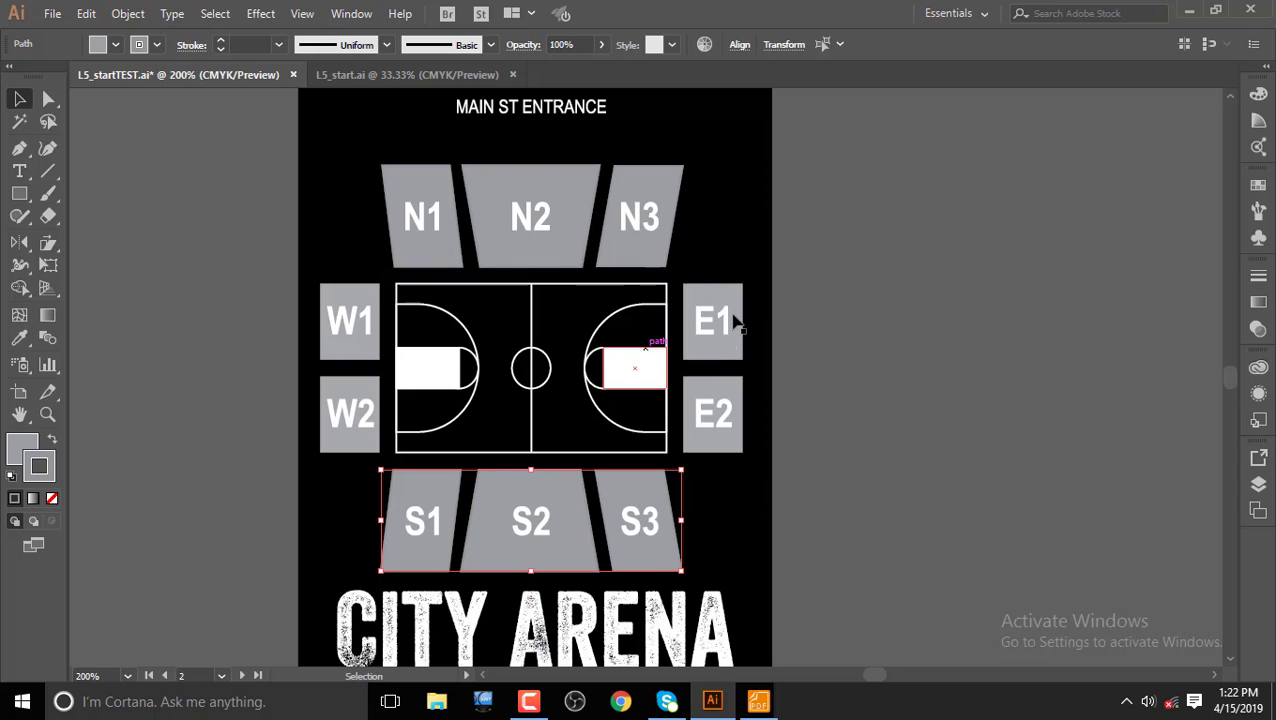
{"action": "left_click", "coordinate": [741, 263]}
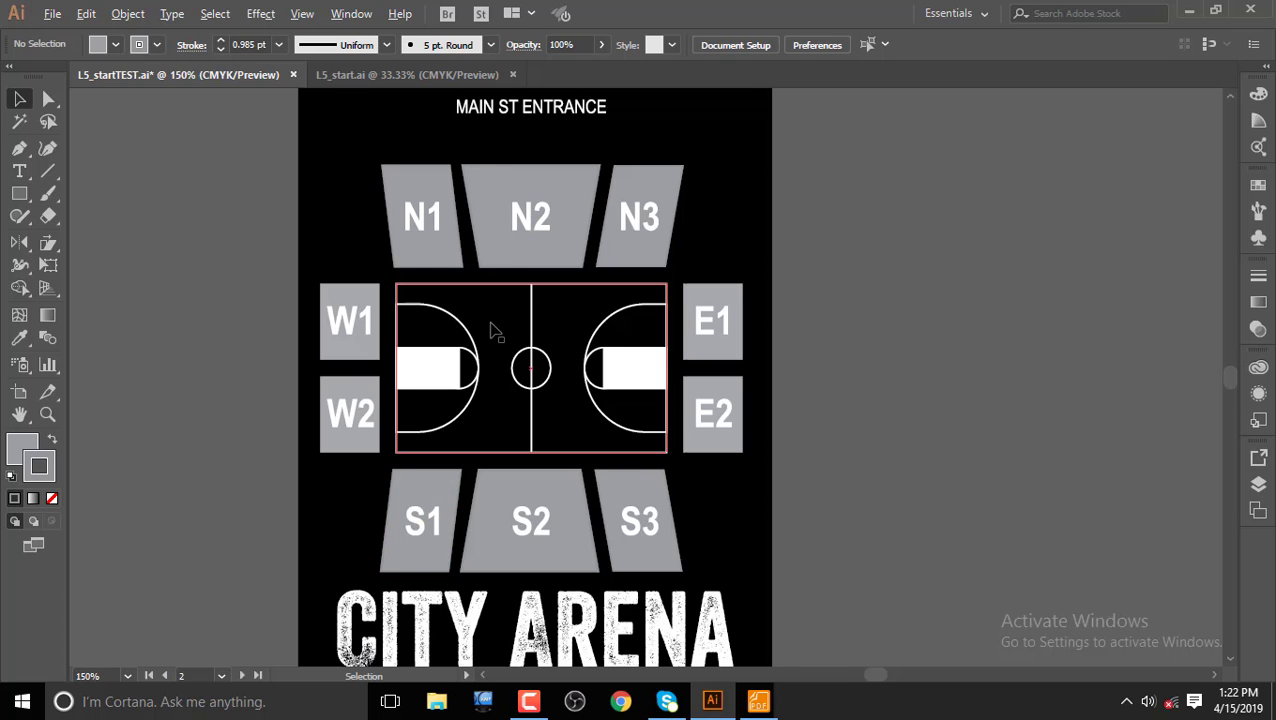
- Group the whole arena seating map, including its sections, court, labels and the MAIN ST ENTRANCE text
{"action": "scroll", "coordinate": [492, 331], "scroll_direction": "down", "scroll_amount": 3}
{"action": "scroll", "coordinate": [495, 330], "scroll_direction": "up", "scroll_amount": 2}
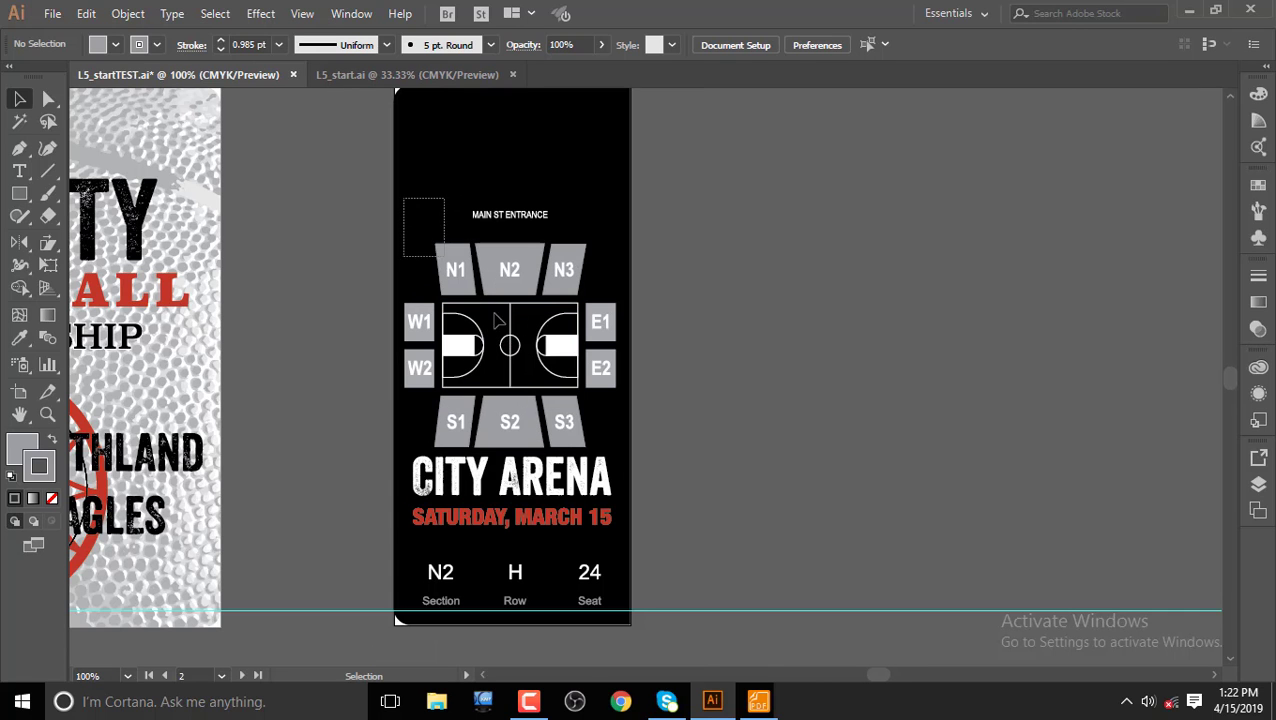
{"action": "left_click_drag", "start_coordinate": [497, 320], "coordinate": [618, 449]}
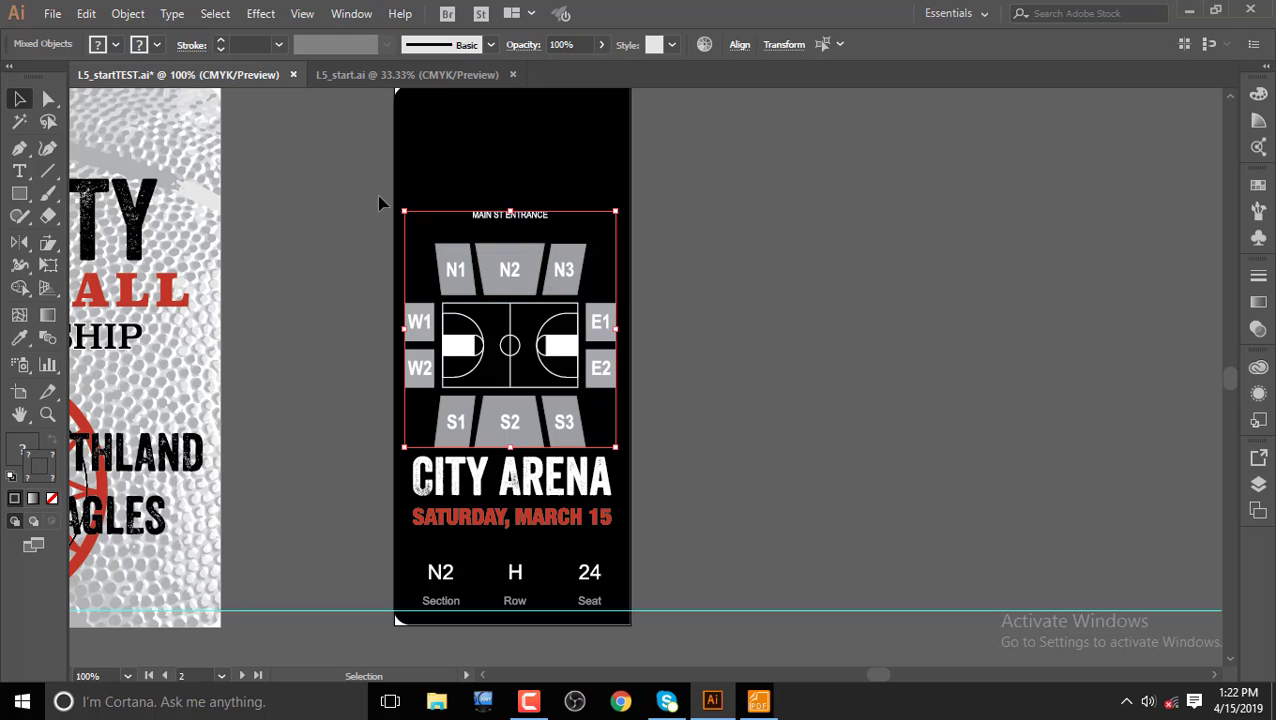
{"action": "right_click", "coordinate": [491, 266]}
{"action": "left_click", "coordinate": [560, 380]}
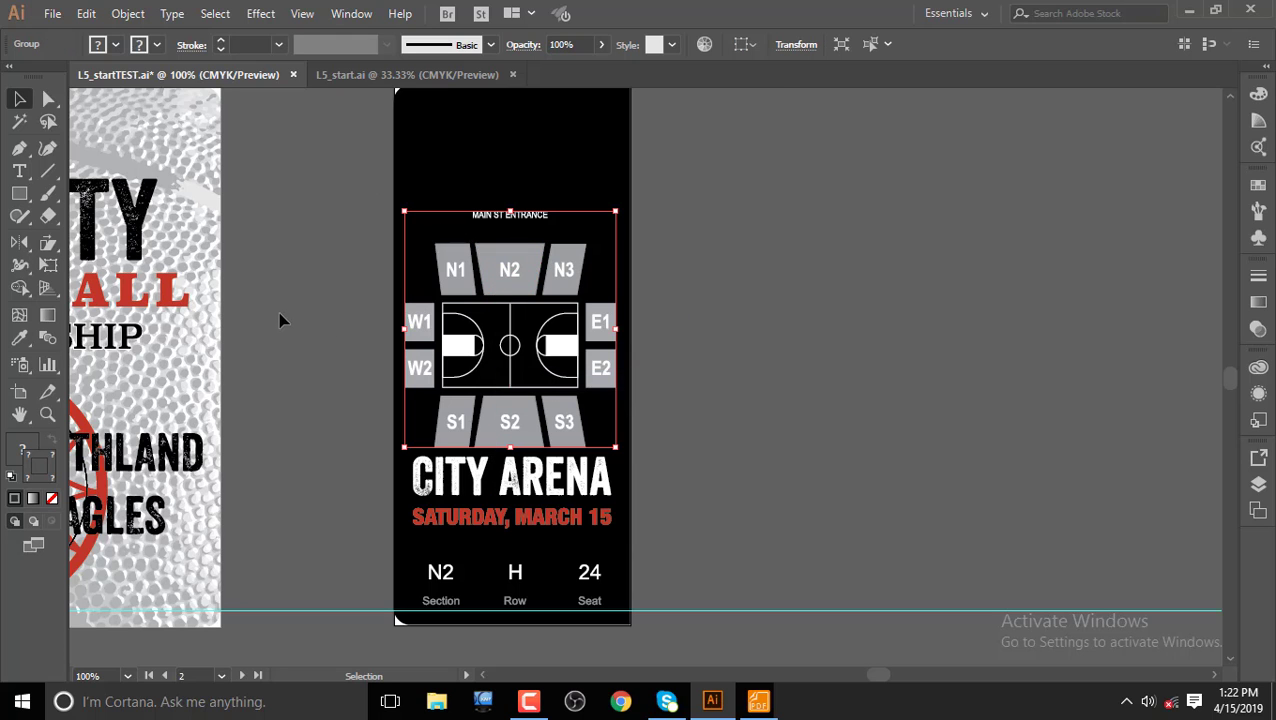
{"action": "left_click_drag", "start_coordinate": [254, 268], "coordinate": [504, 313]}
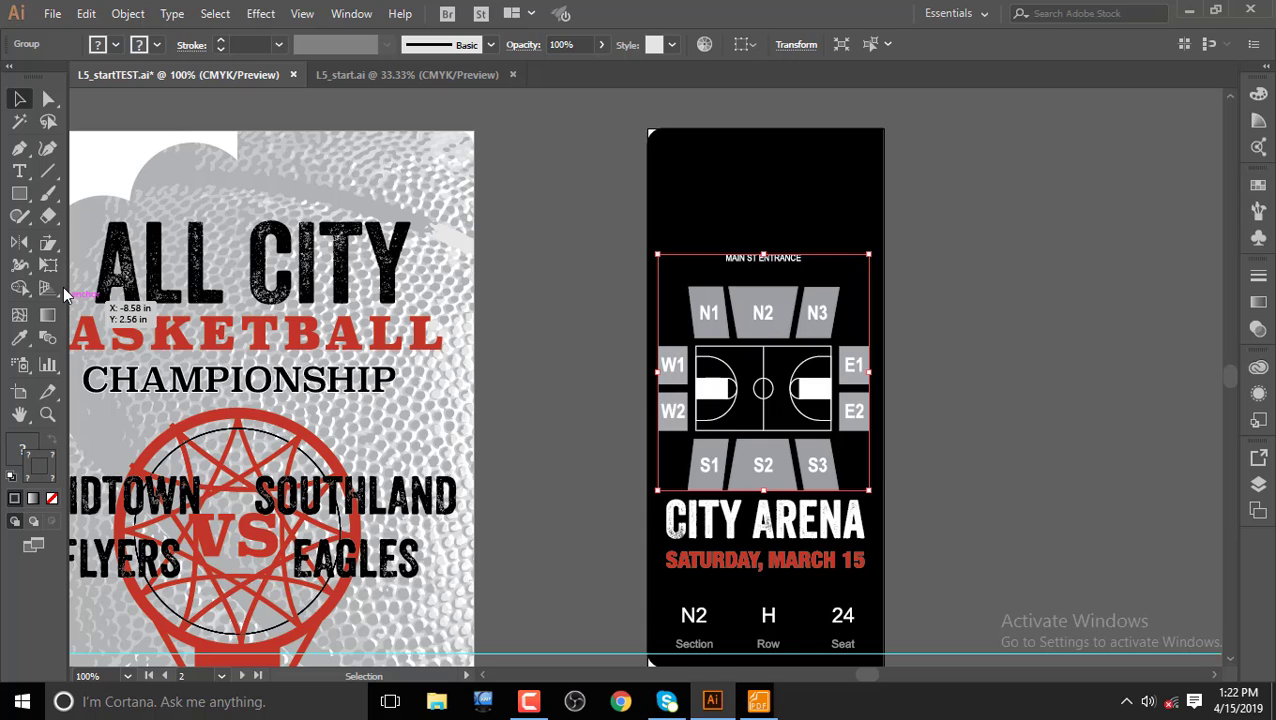
{"action": "left_click", "coordinate": [48, 243], "text": "alt"}
{"action": "left_click", "coordinate": [53, 250]}
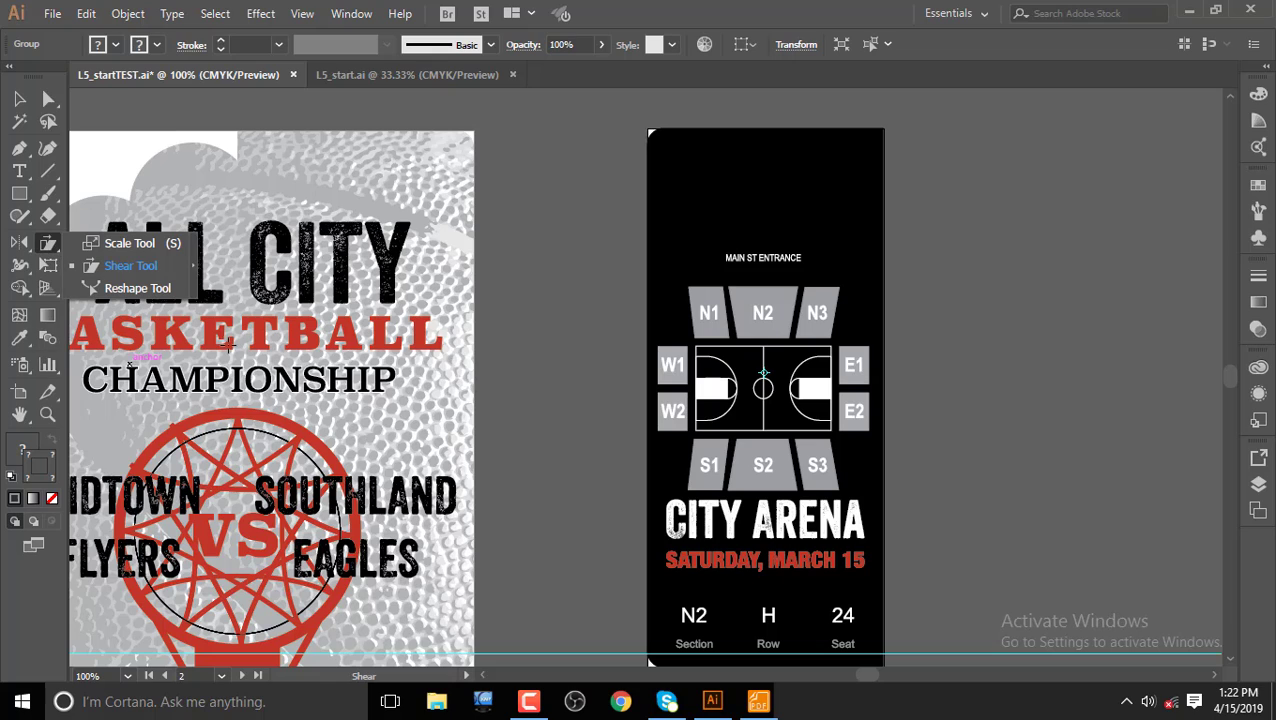
{"action": "left_click", "coordinate": [20, 99]}
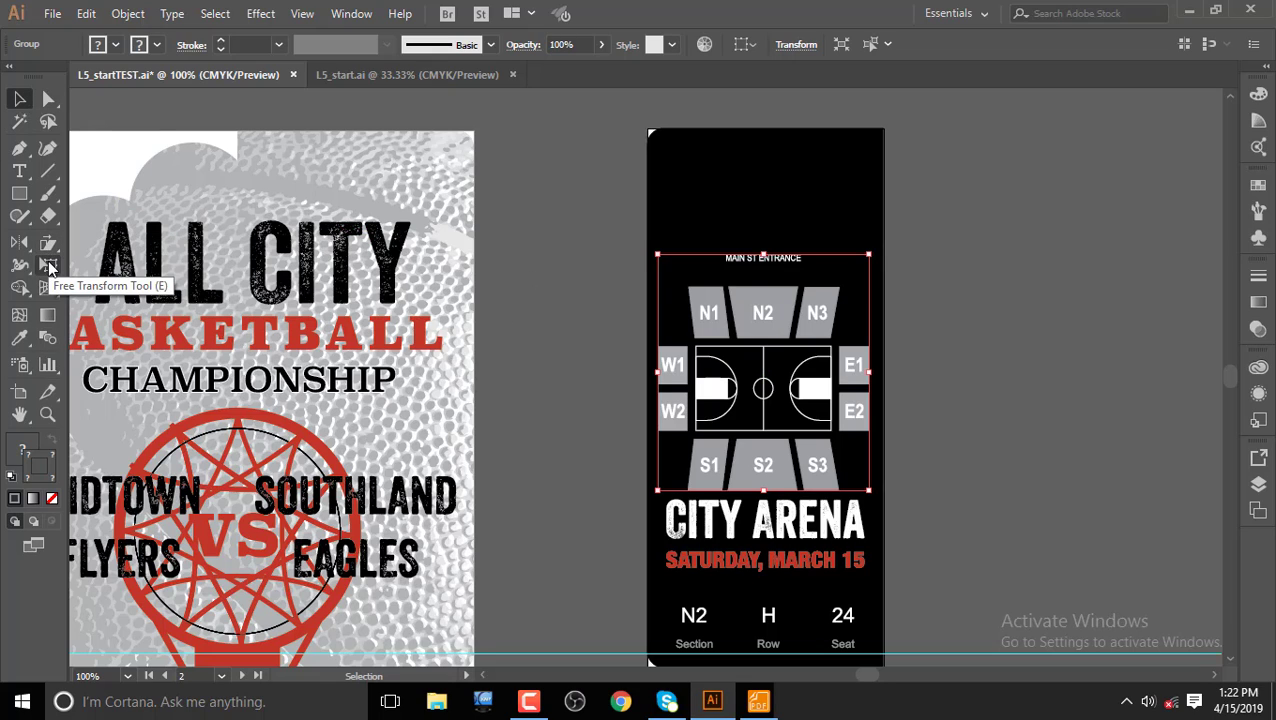
{"action": "left_click", "coordinate": [49, 265]}
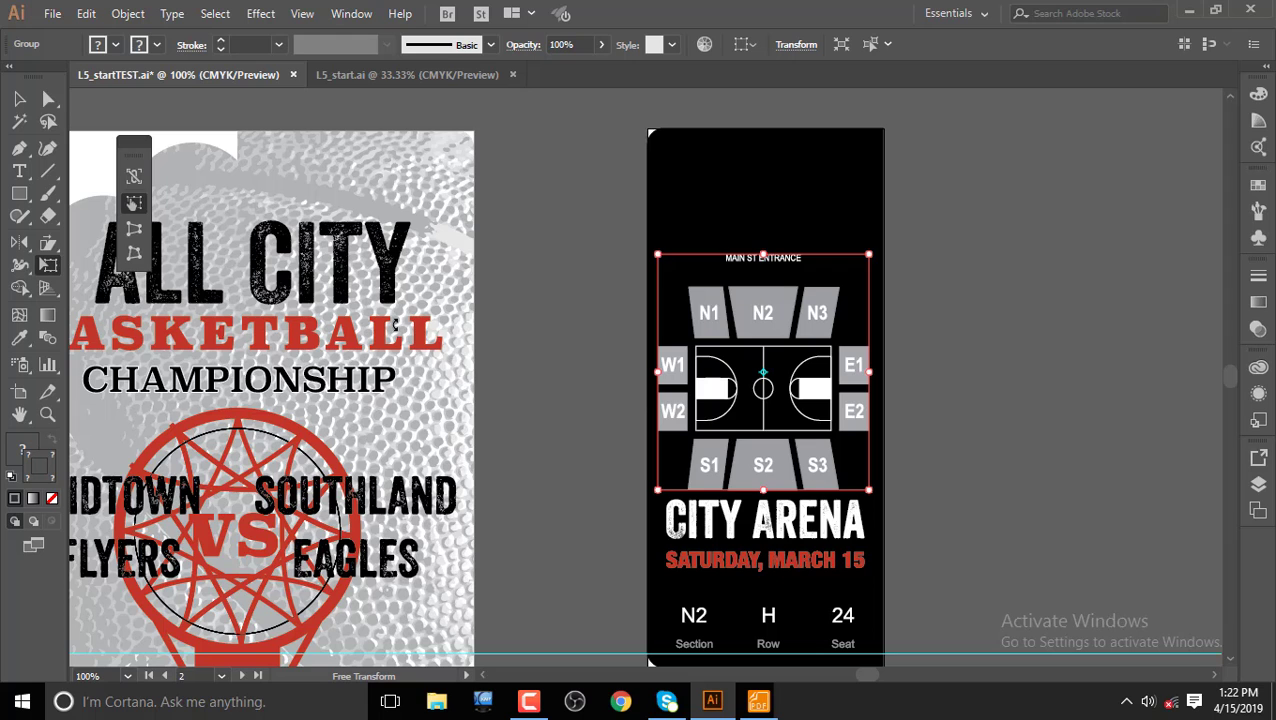
{"action": "scroll", "coordinate": [395, 325], "scroll_direction": "down", "scroll_amount": 3}
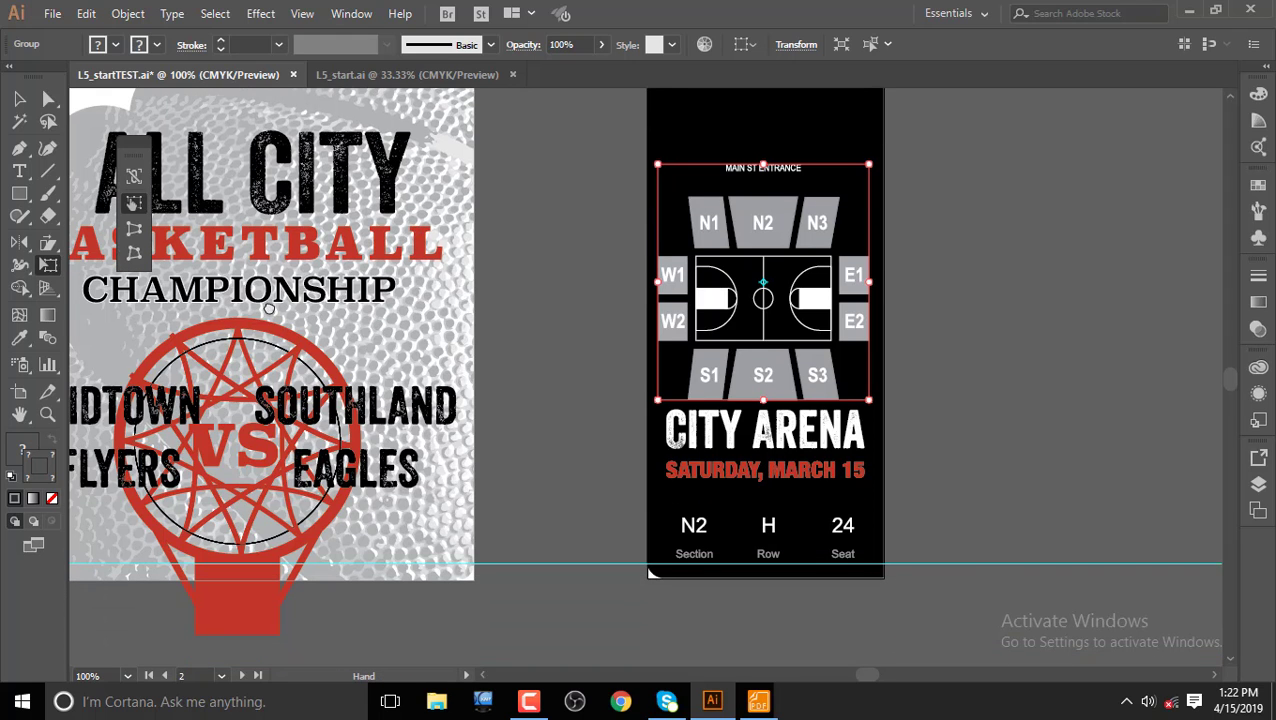
{"action": "left_click_drag", "start_coordinate": [269, 309], "coordinate": [520, 350]}
{"action": "left_click", "coordinate": [260, 13]}
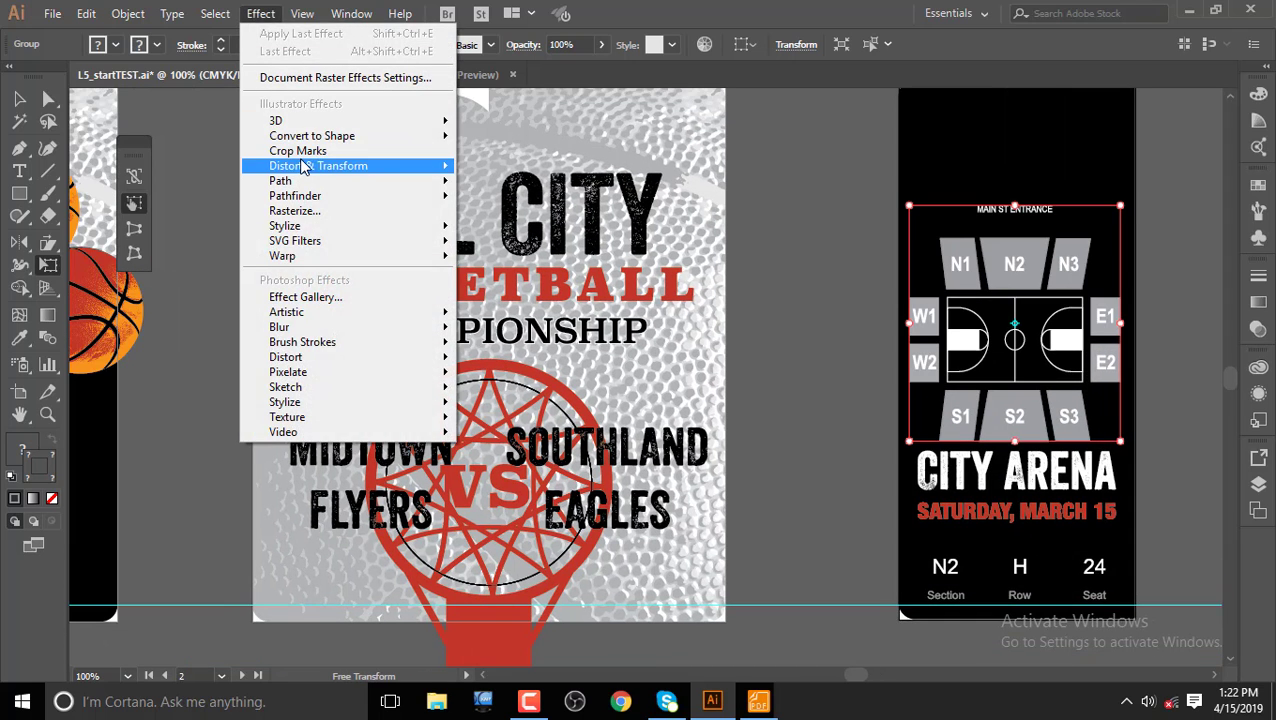
{"action": "mouse_move", "coordinate": [305, 168]}
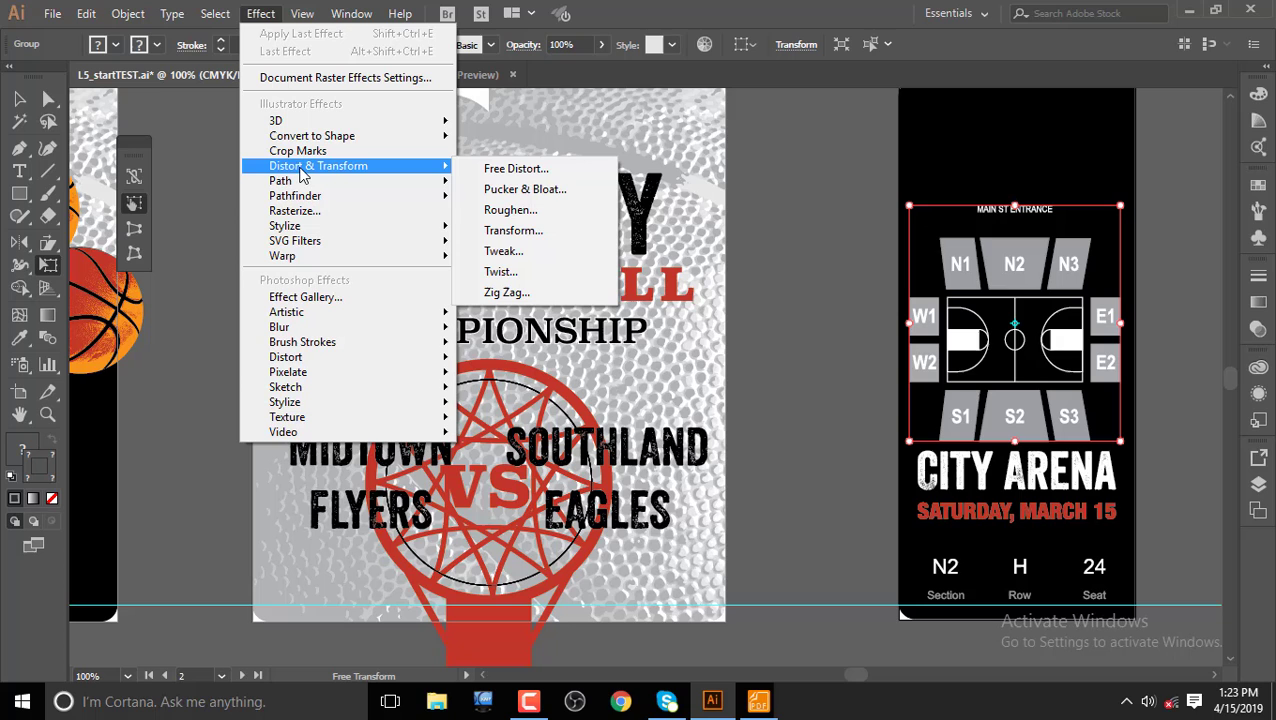
{"action": "left_click", "coordinate": [516, 169]}
{"action": "left_click", "coordinate": [678, 504]}
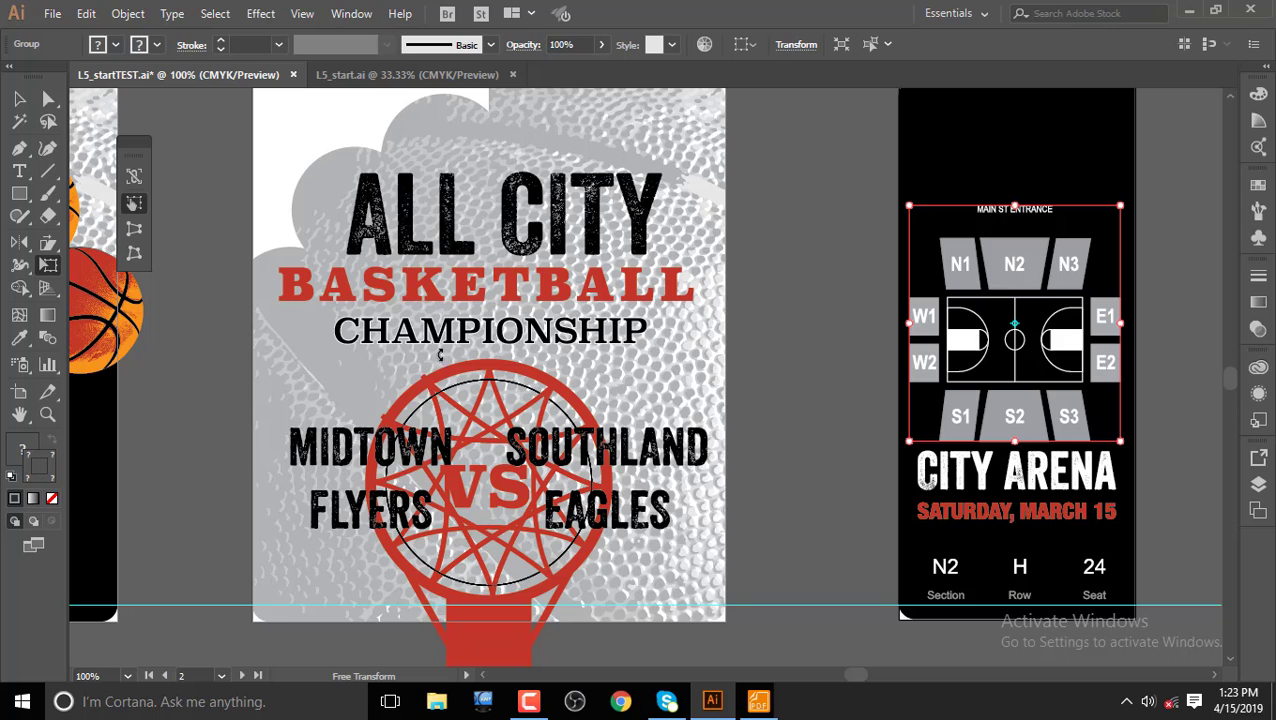
- Create a copy of the half-court drawing below the ticket, reflected across the vertical axis, with Preview enabled
{"action": "scroll", "coordinate": [382, 428], "scroll_direction": "down", "scroll_amount": 8}
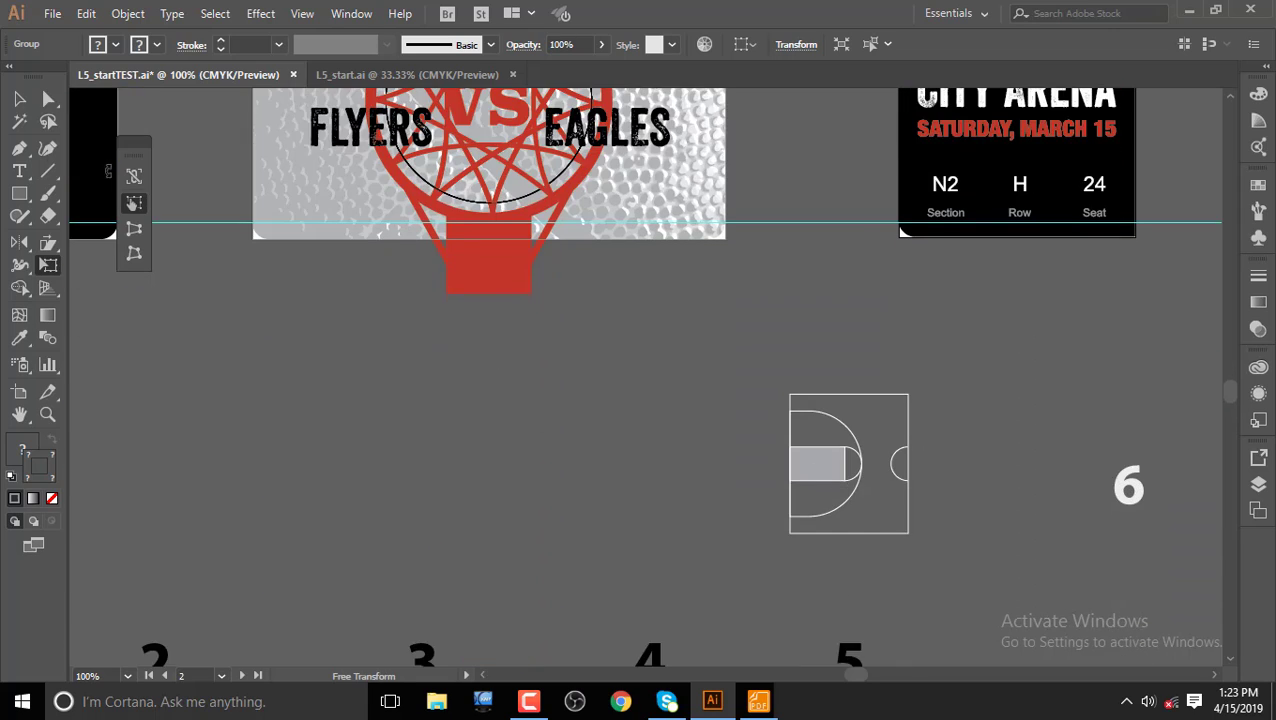
{"action": "left_click", "coordinate": [19, 99]}
{"action": "left_click", "coordinate": [832, 467]}
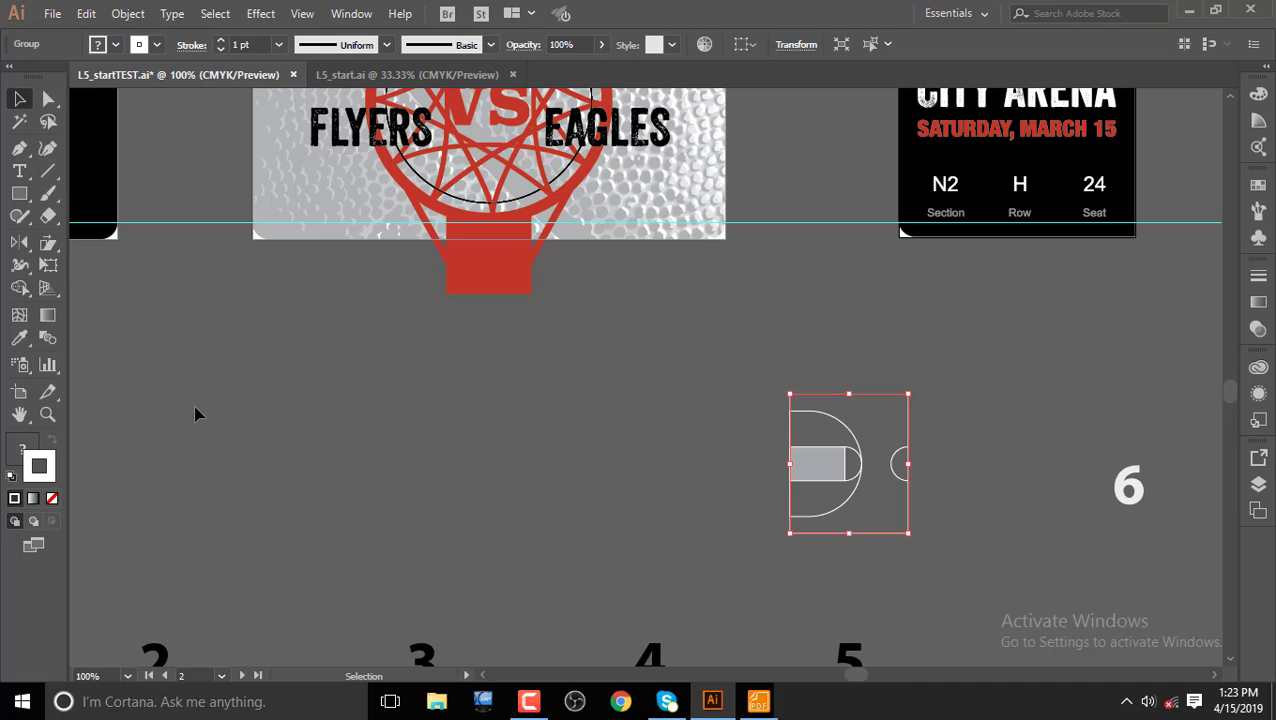
{"action": "left_click", "coordinate": [19, 243]}
{"action": "double_click", "coordinate": [17, 247]}
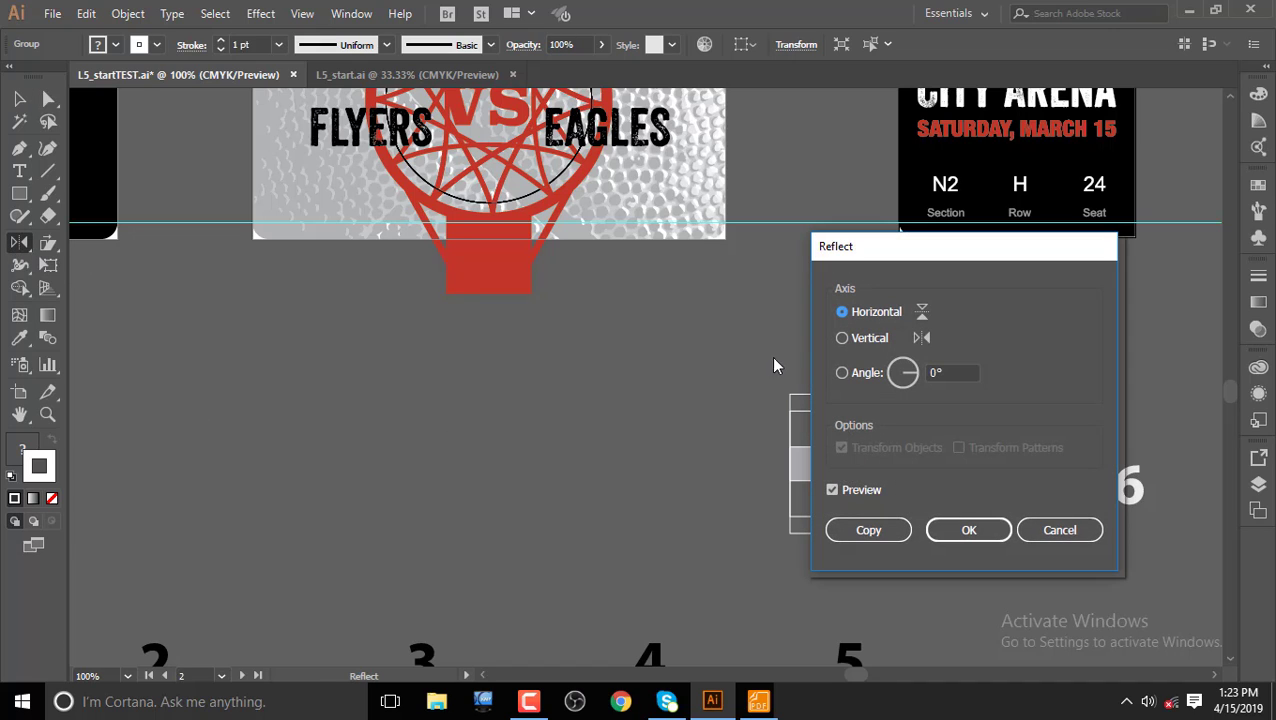
{"action": "left_click", "coordinate": [857, 343]}
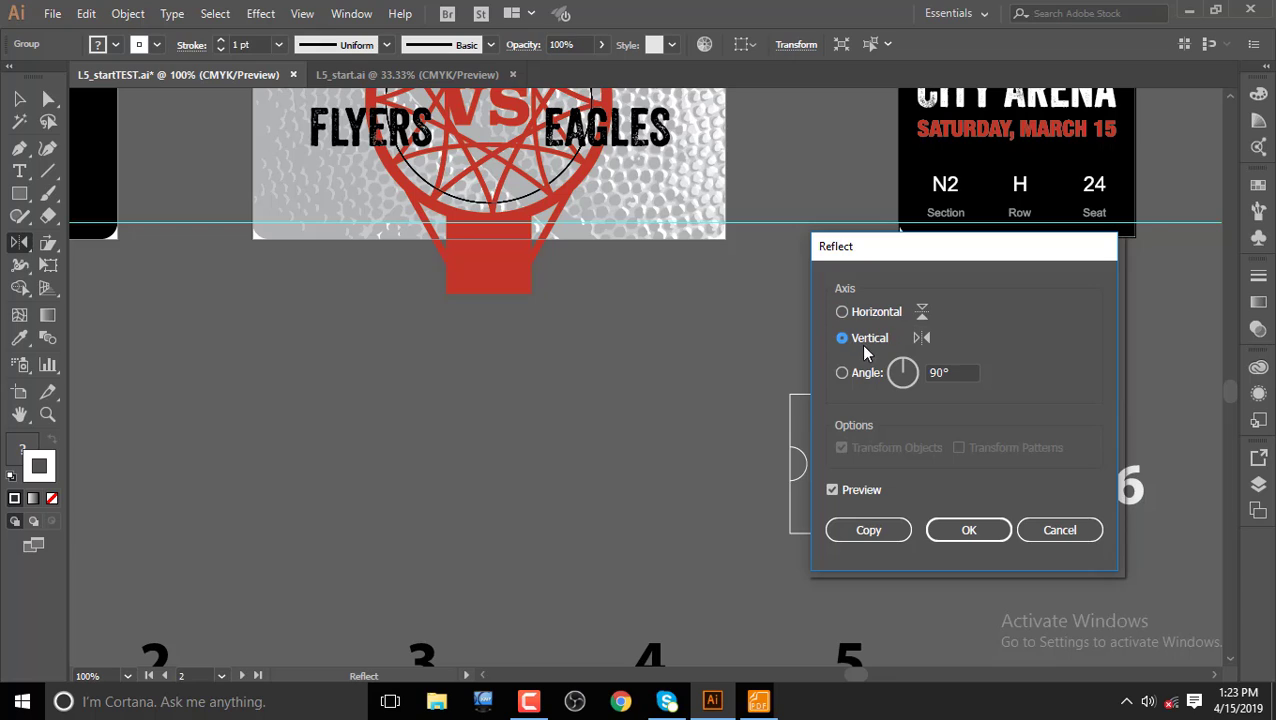
{"action": "left_click", "coordinate": [861, 489]}
{"action": "left_click_drag", "start_coordinate": [914, 252], "coordinate": [374, 256]}
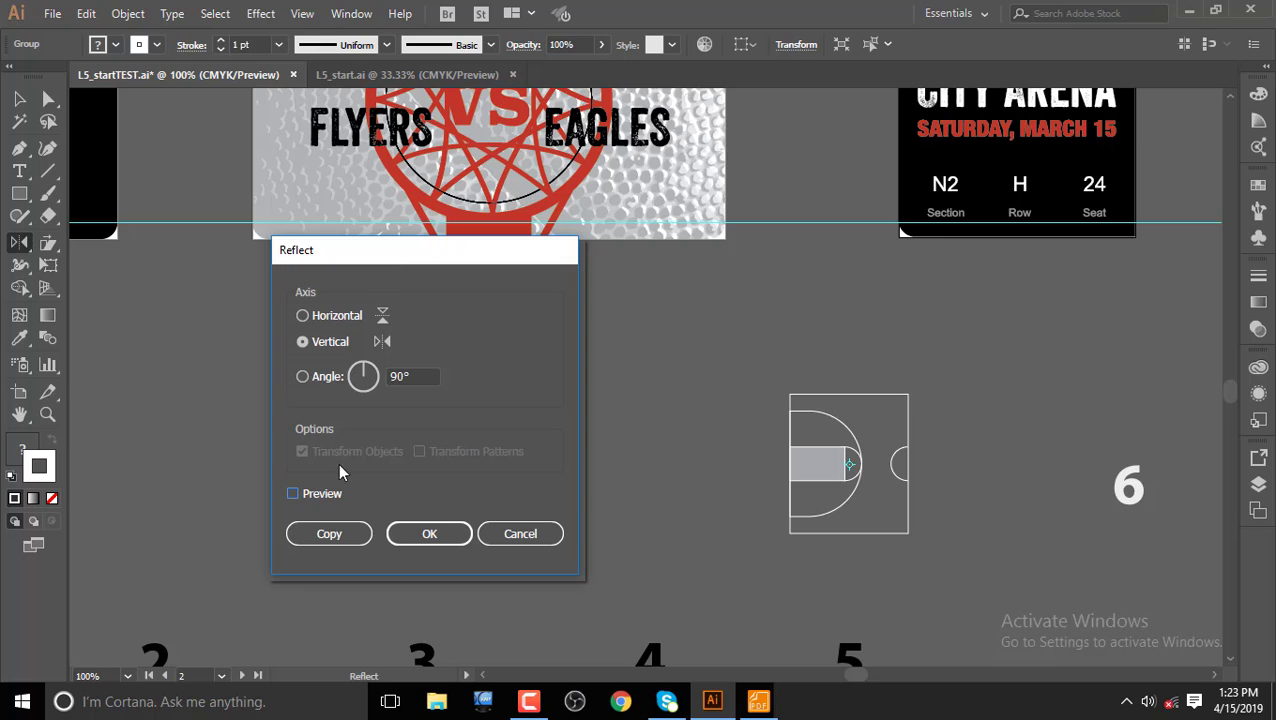
{"action": "left_click", "coordinate": [325, 495]}
{"action": "left_click", "coordinate": [356, 533]}
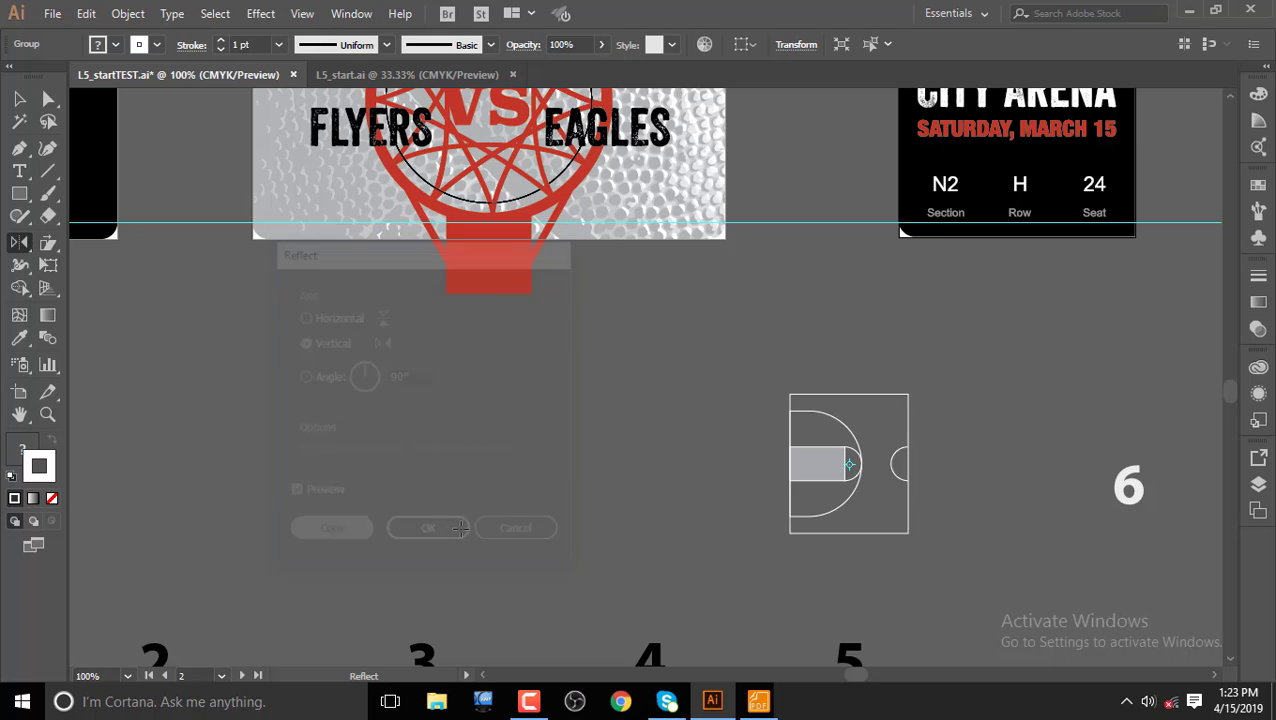
- Move the half-court with the left-hand key leftward until both halves meet at the center line, and group the two halves
{"action": "left_click", "coordinate": [19, 98]}
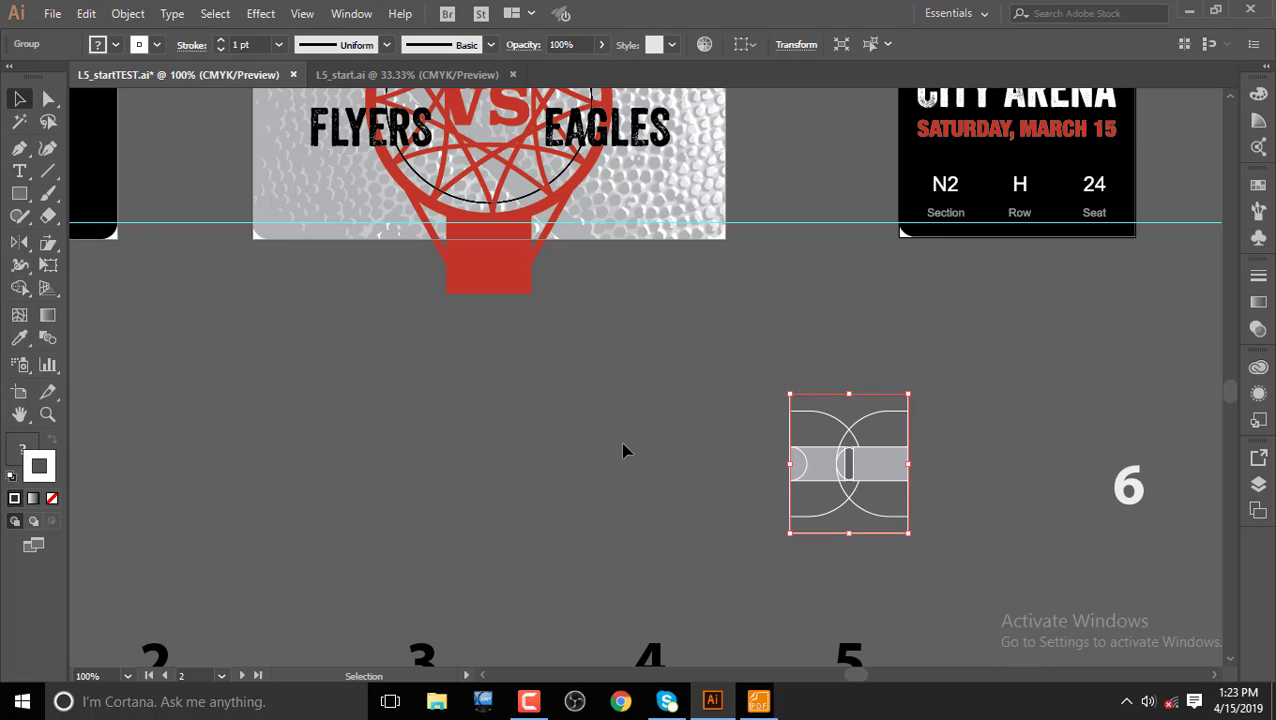
{"action": "left_click_drag", "start_coordinate": [819, 478], "coordinate": [698, 476]}
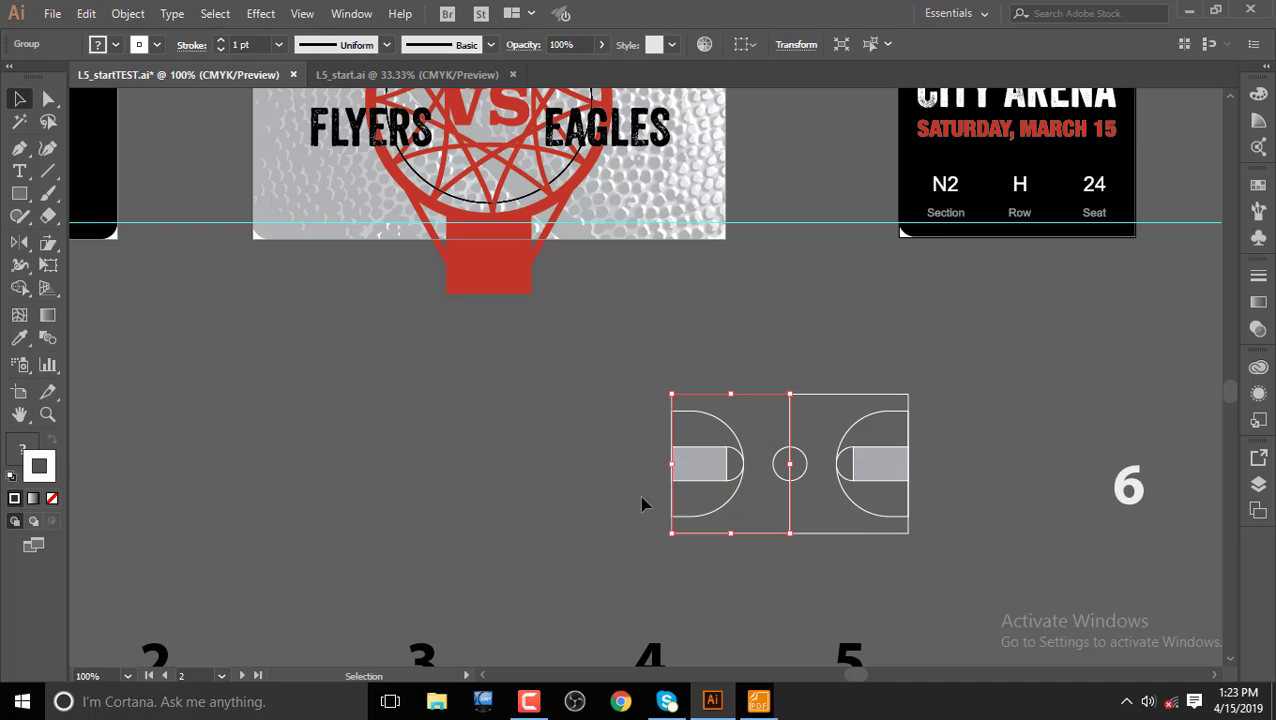
{"action": "left_click", "coordinate": [565, 383]}
{"action": "left_click_drag", "start_coordinate": [575, 335], "coordinate": [950, 608]}
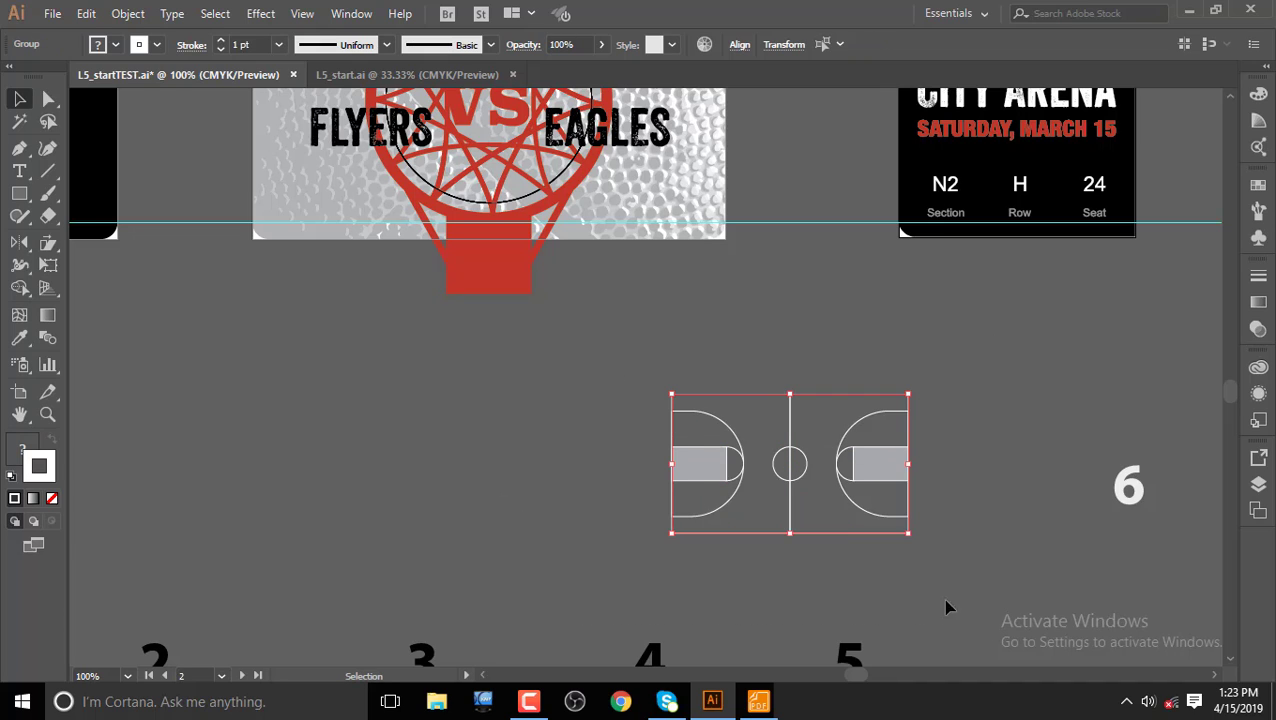
{"action": "right_click", "coordinate": [790, 480]}
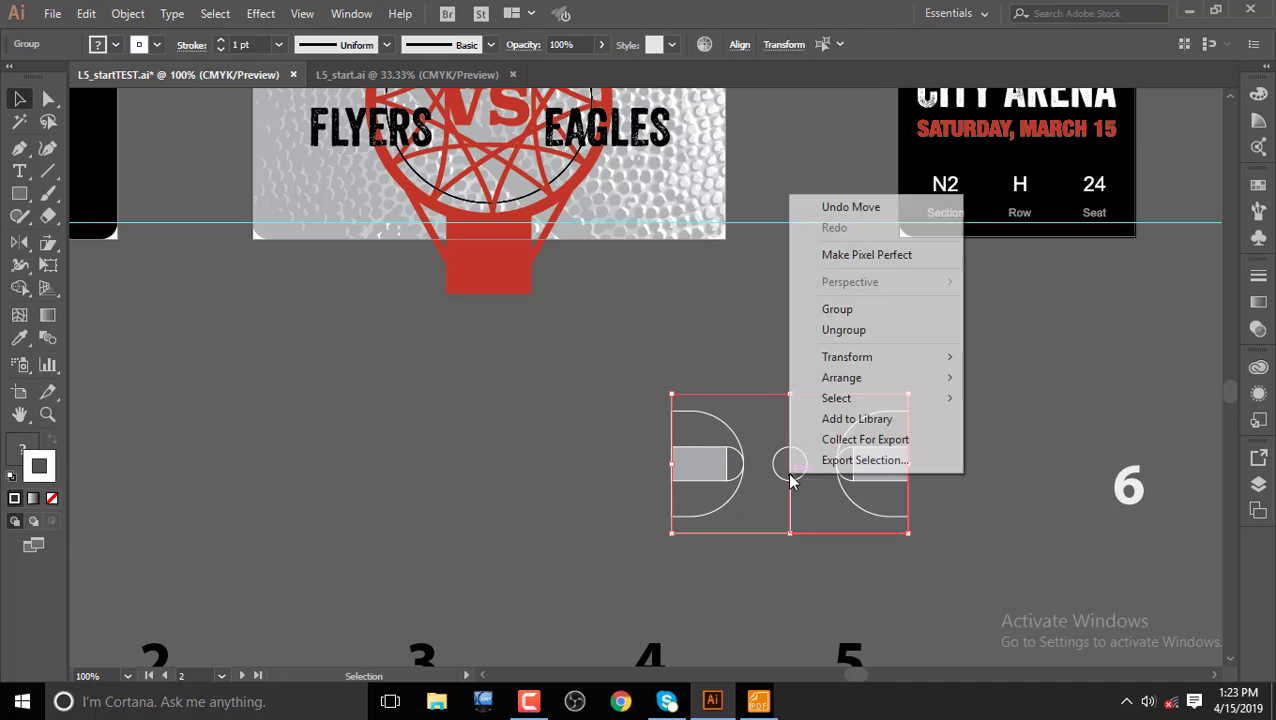
{"action": "left_click", "coordinate": [846, 318]}
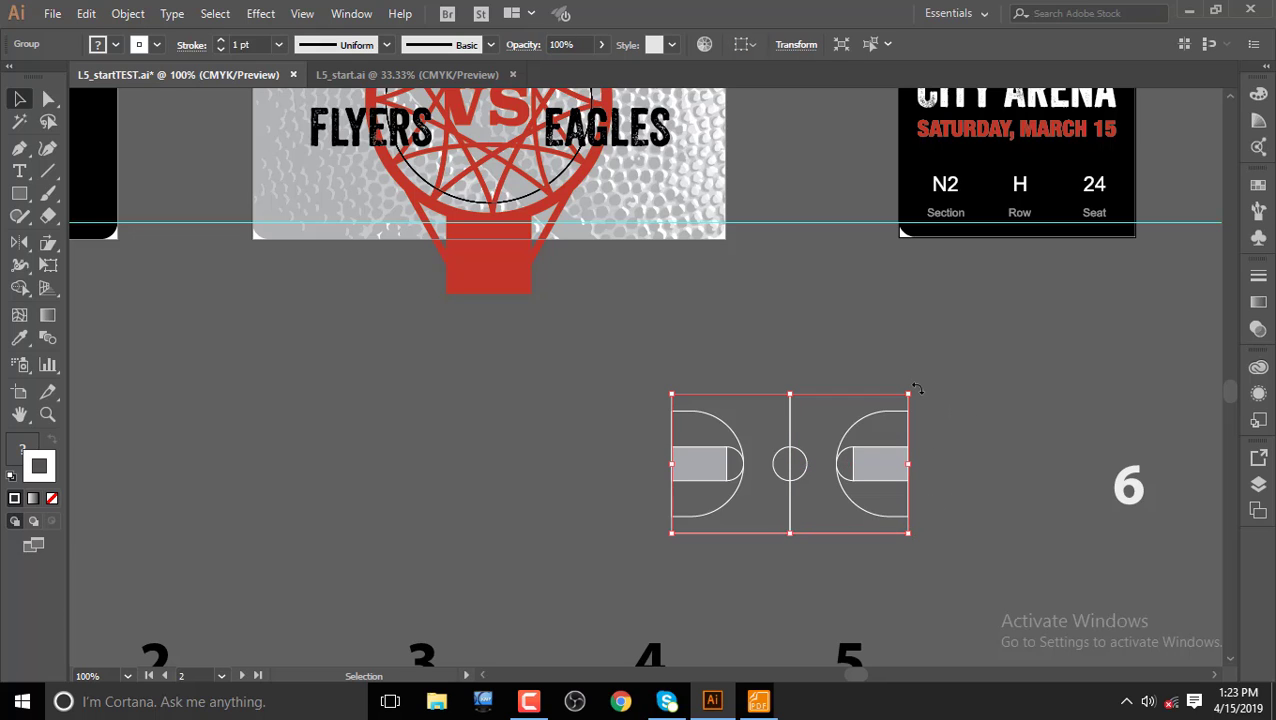
- Try rotating the grouped court 90° around its center into an upright position, and undo the rotation
{"action": "left_click_drag", "start_coordinate": [916, 389], "coordinate": [934, 440]}
{"action": "left_click_drag", "start_coordinate": [903, 565], "coordinate": [888, 595]}
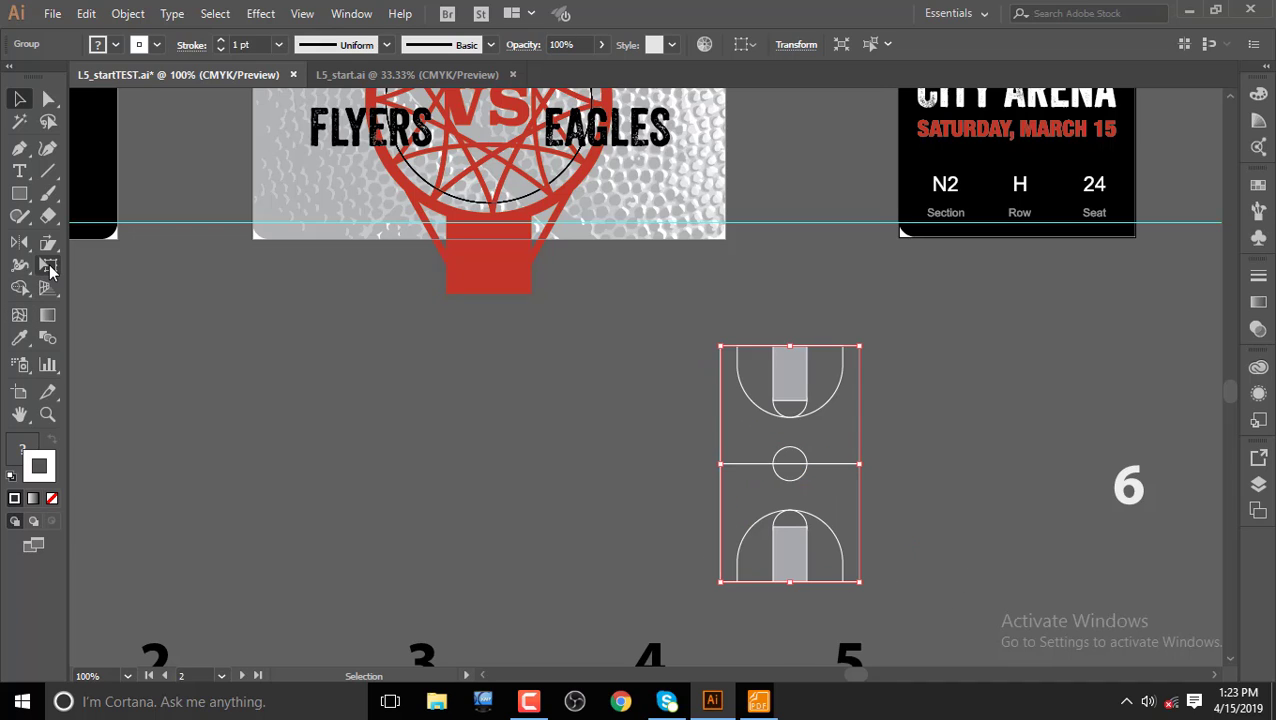
{"action": "left_click", "coordinate": [47, 244]}
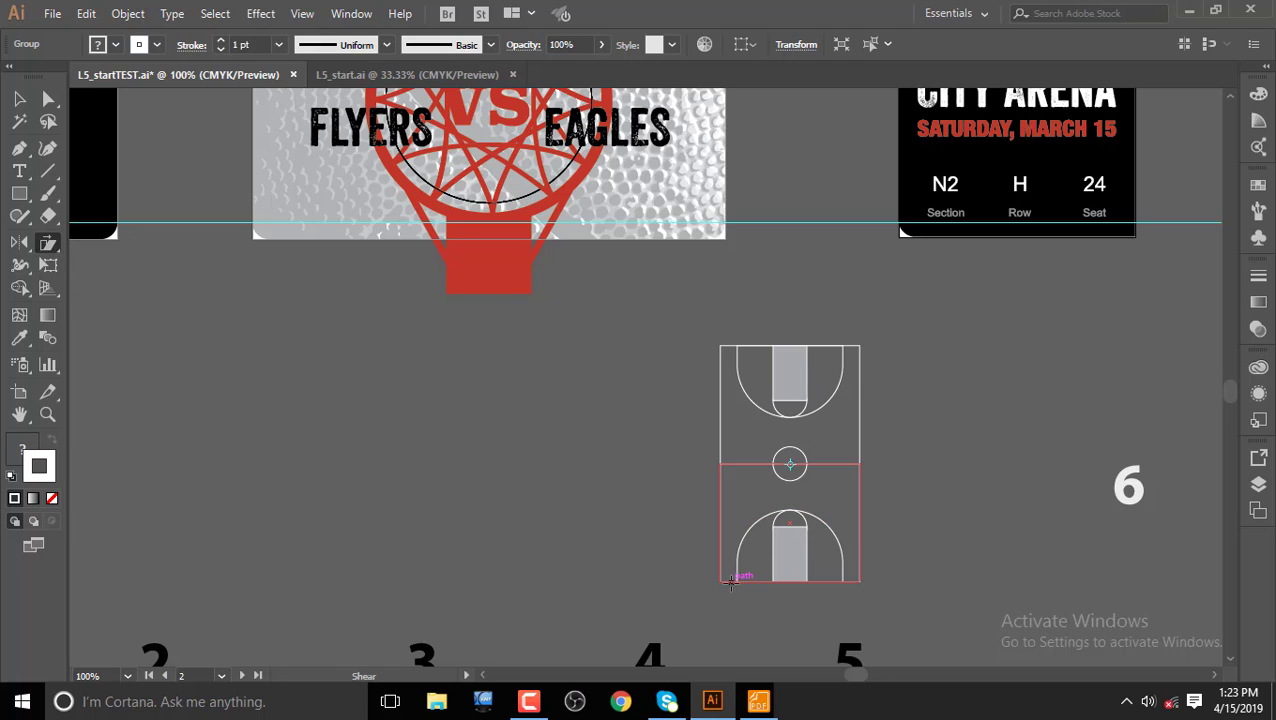
{"action": "key", "text": "ctrl+z"}
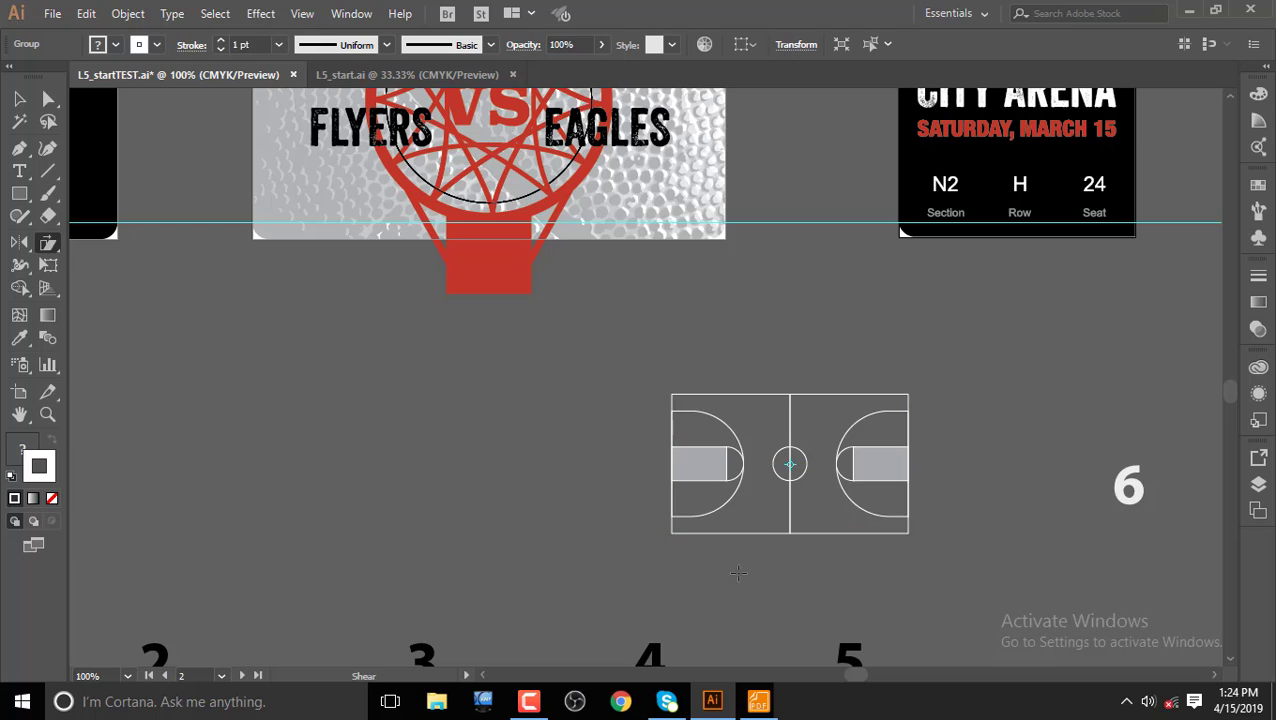
- Try rotating the court 90° around its lower-left corner with Free Transform, and undo the rotation
{"action": "left_click", "coordinate": [49, 266]}
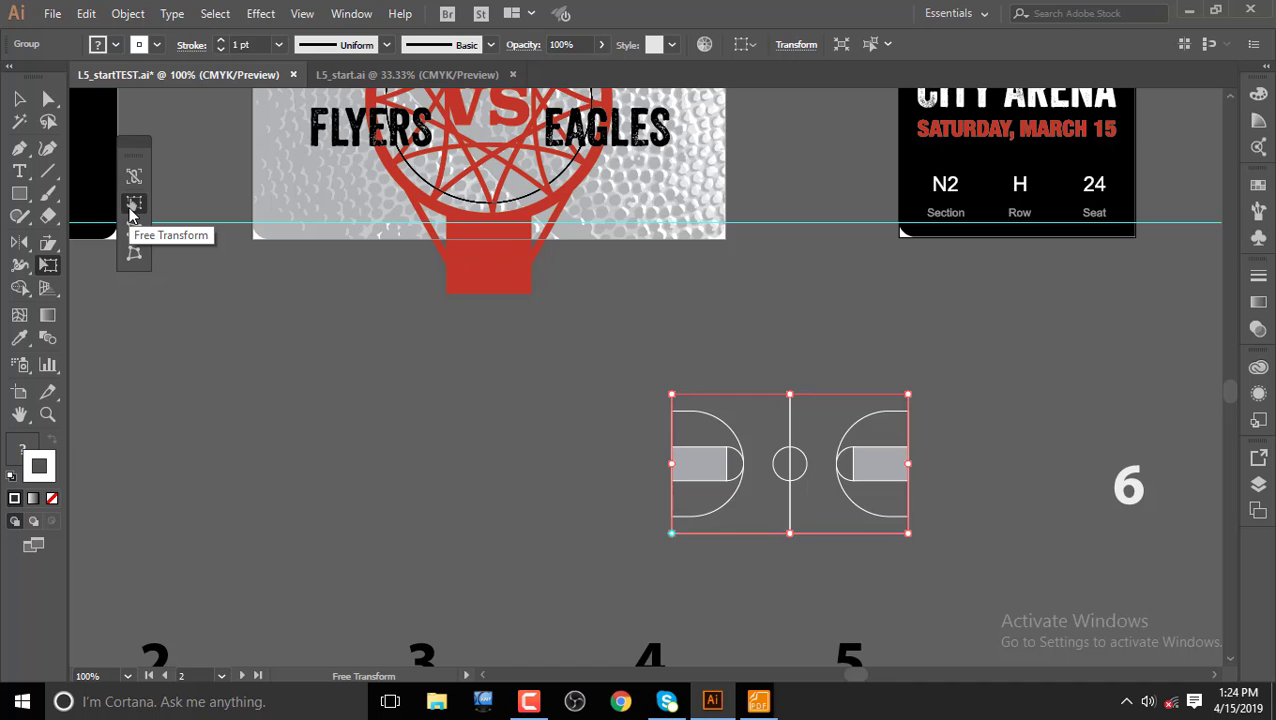
{"action": "left_click", "coordinate": [131, 210]}
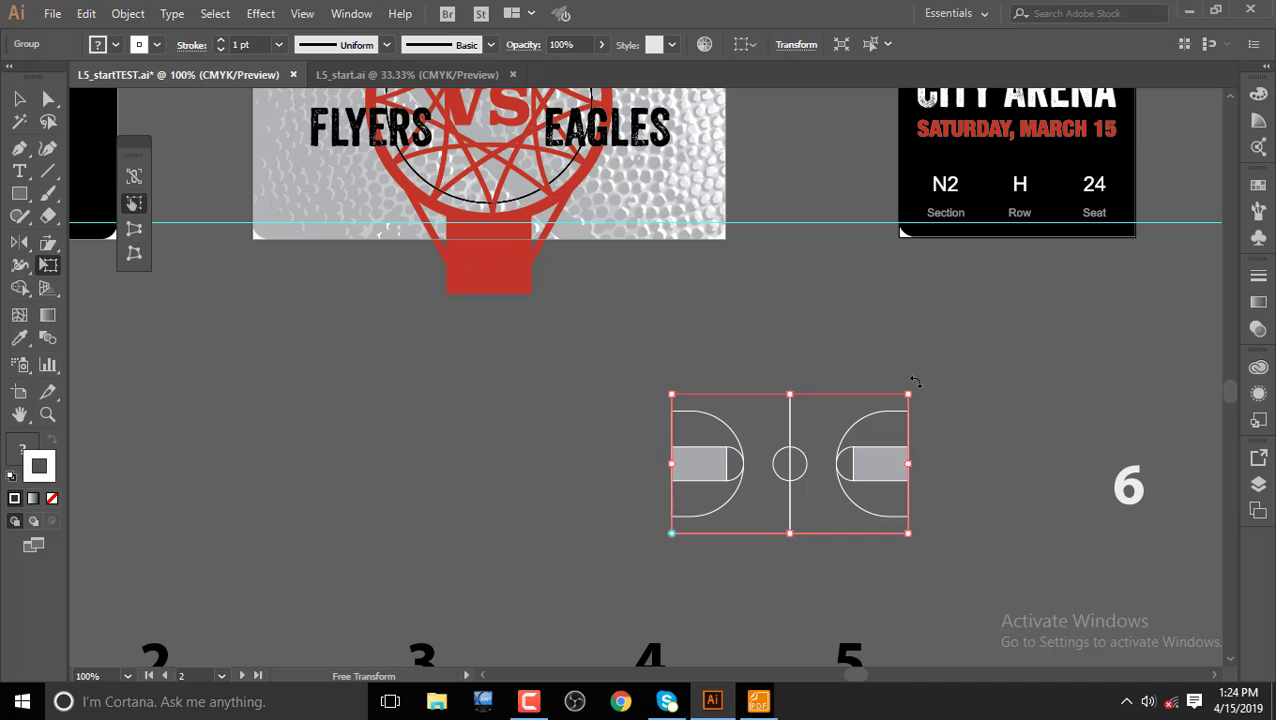
{"action": "left_click_drag", "start_coordinate": [915, 381], "coordinate": [855, 627]}
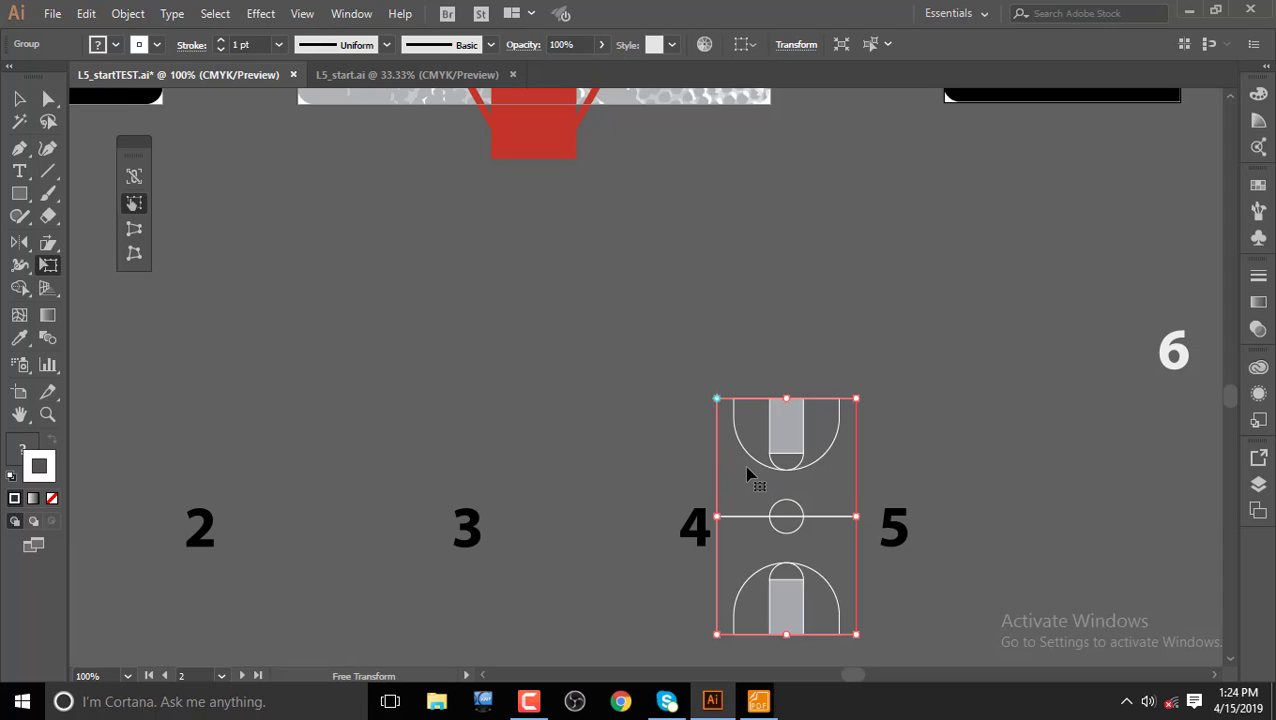
{"action": "key", "text": "ctrl+z"}
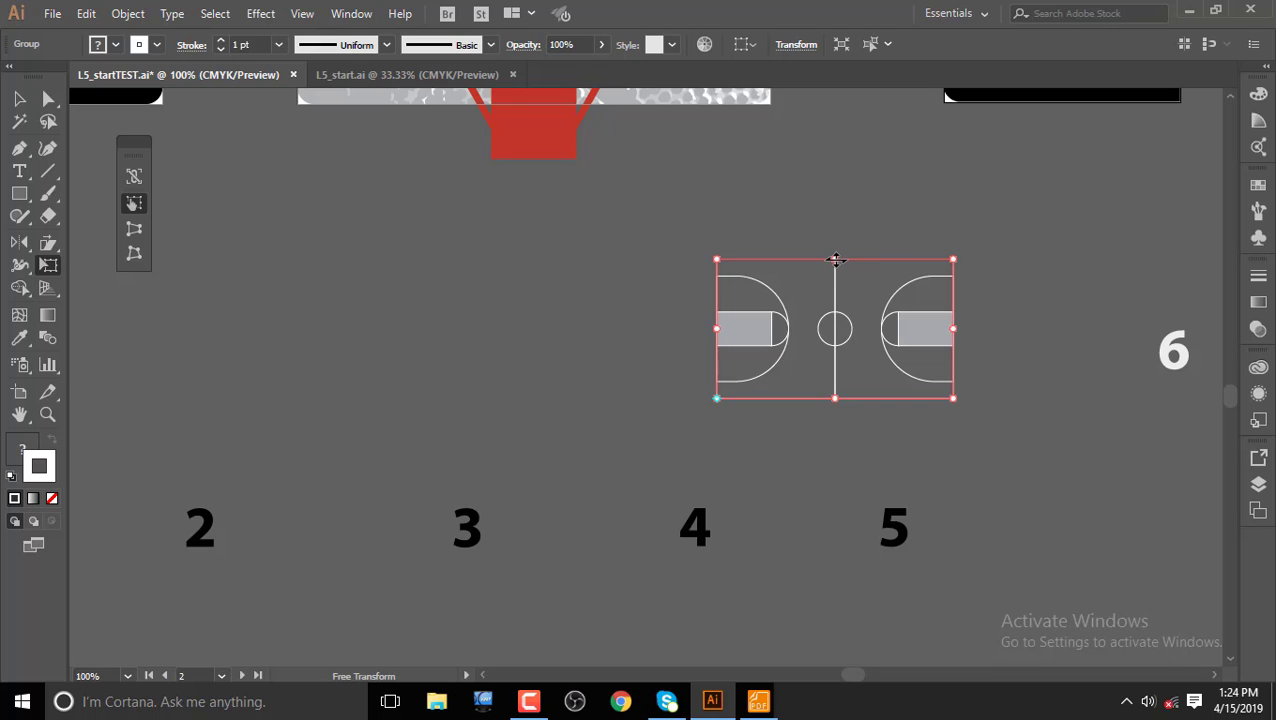
- Set the court's upper-right corner as the reference point and rotate the court 90° around it into an upright position
{"action": "left_click", "coordinate": [952, 260]}
{"action": "left_click_drag", "start_coordinate": [716, 399], "coordinate": [1095, 494]}
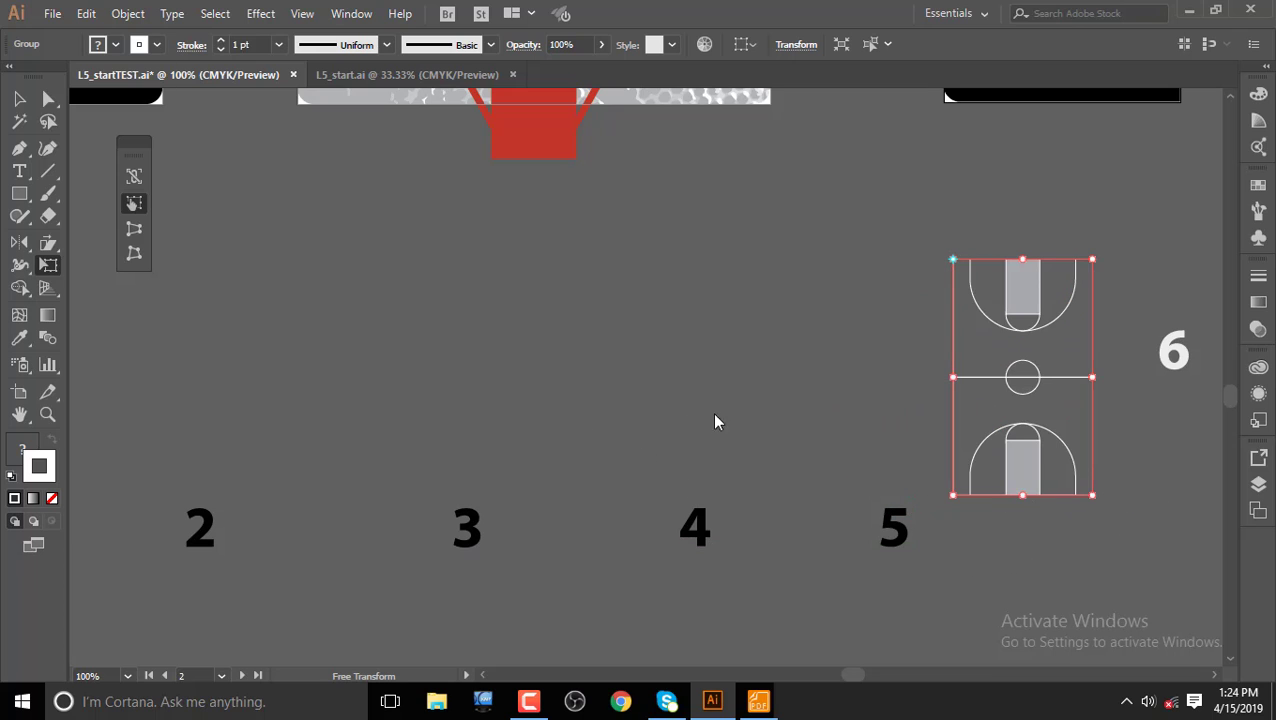
{"action": "key", "text": "alt+space"}
{"action": "left_click", "coordinate": [738, 10]}
- Set the reference point to the midpoint of the court's left edge, try resizing the court with Free Transform, and undo the changes
{"action": "scroll", "coordinate": [834, 370], "scroll_direction": "right", "scroll_amount": 5}
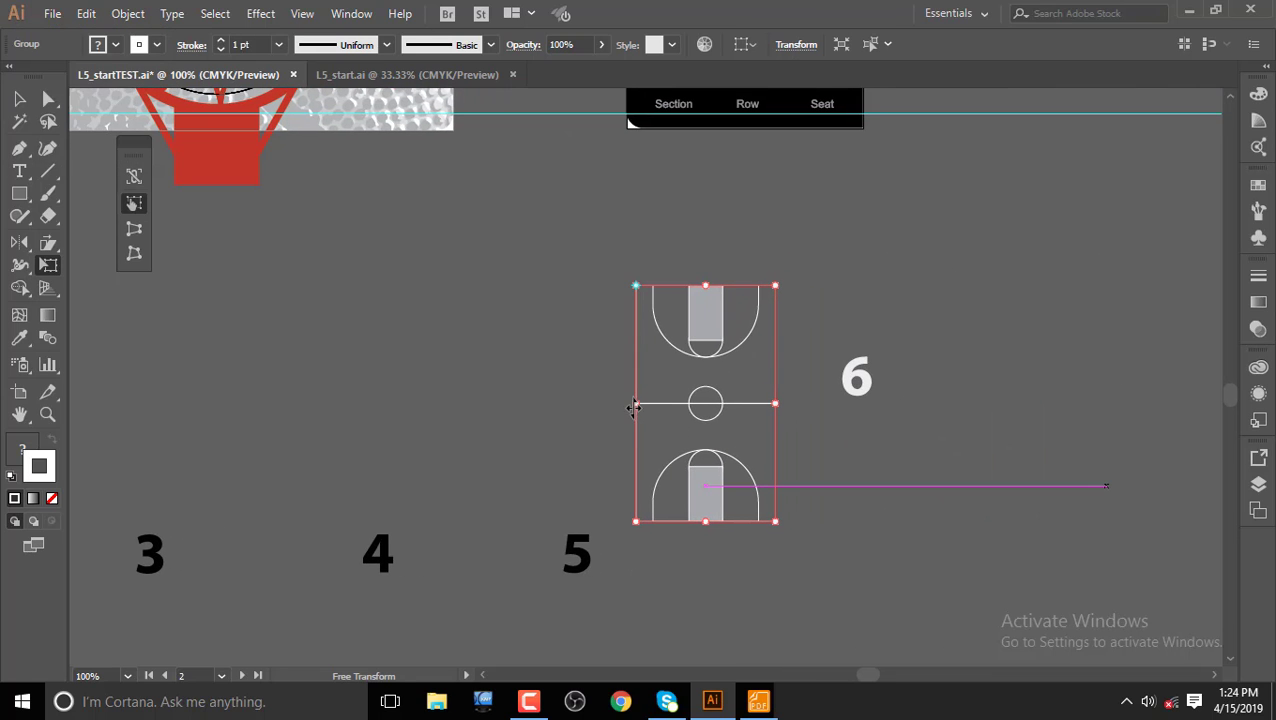
{"action": "left_click", "coordinate": [635, 404]}
{"action": "mouse_move", "coordinate": [786, 280]}
{"action": "left_mouse_down"}
{"action": "mouse_move", "coordinate": [806, 320]}
{"action": "mouse_move", "coordinate": [808, 428]}
{"action": "mouse_move", "coordinate": [800, 272]}
{"action": "left_mouse_up"}
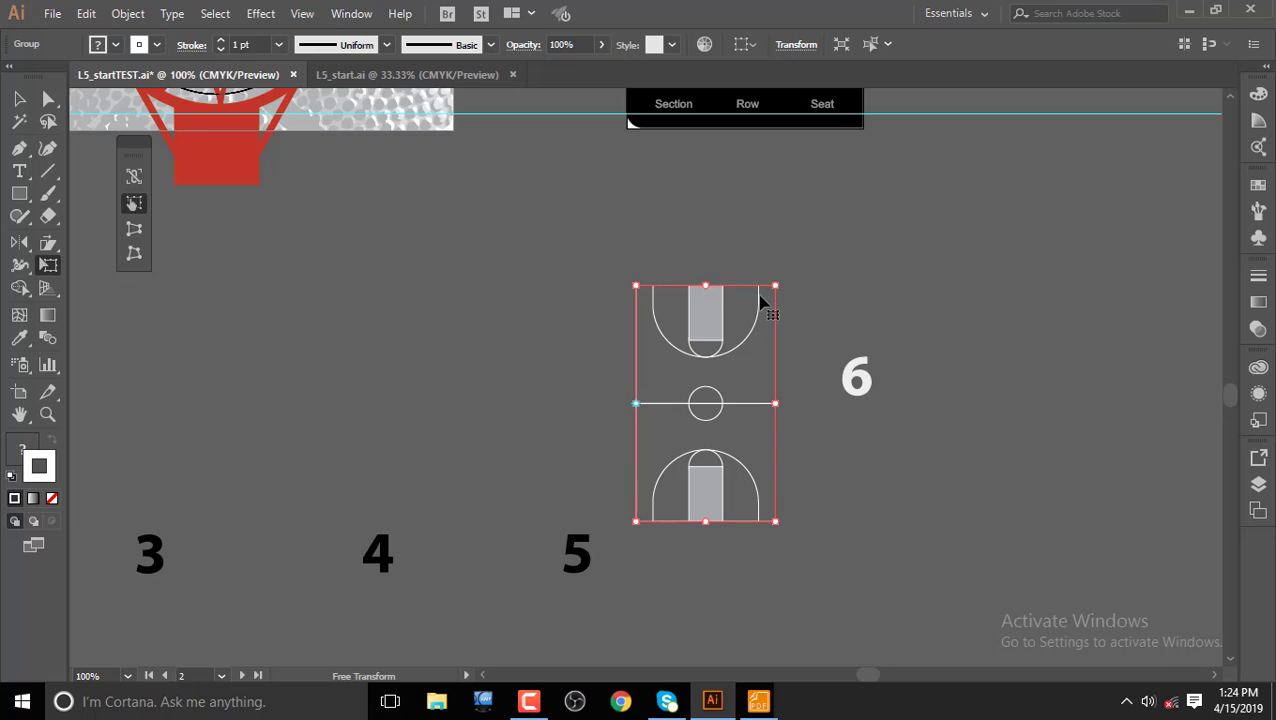
{"action": "mouse_move", "coordinate": [781, 287]}
{"action": "left_mouse_down"}
{"action": "mouse_move", "coordinate": [730, 358]}
{"action": "mouse_move", "coordinate": [763, 273]}
{"action": "mouse_move", "coordinate": [712, 364]}
{"action": "mouse_move", "coordinate": [712, 395]}
{"action": "mouse_move", "coordinate": [705, 273]}
{"action": "left_mouse_up"}
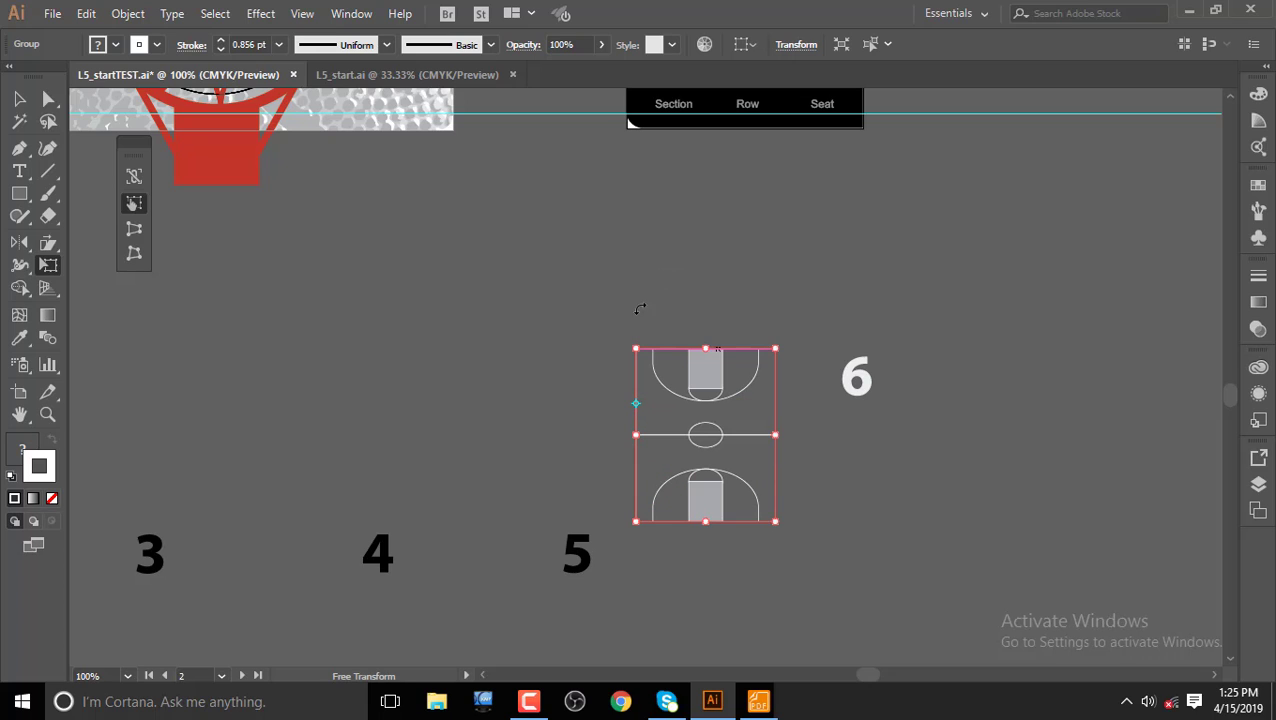
{"action": "key", "text": "ctrl+z"}
{"action": "key", "text": "ctrl+z"}
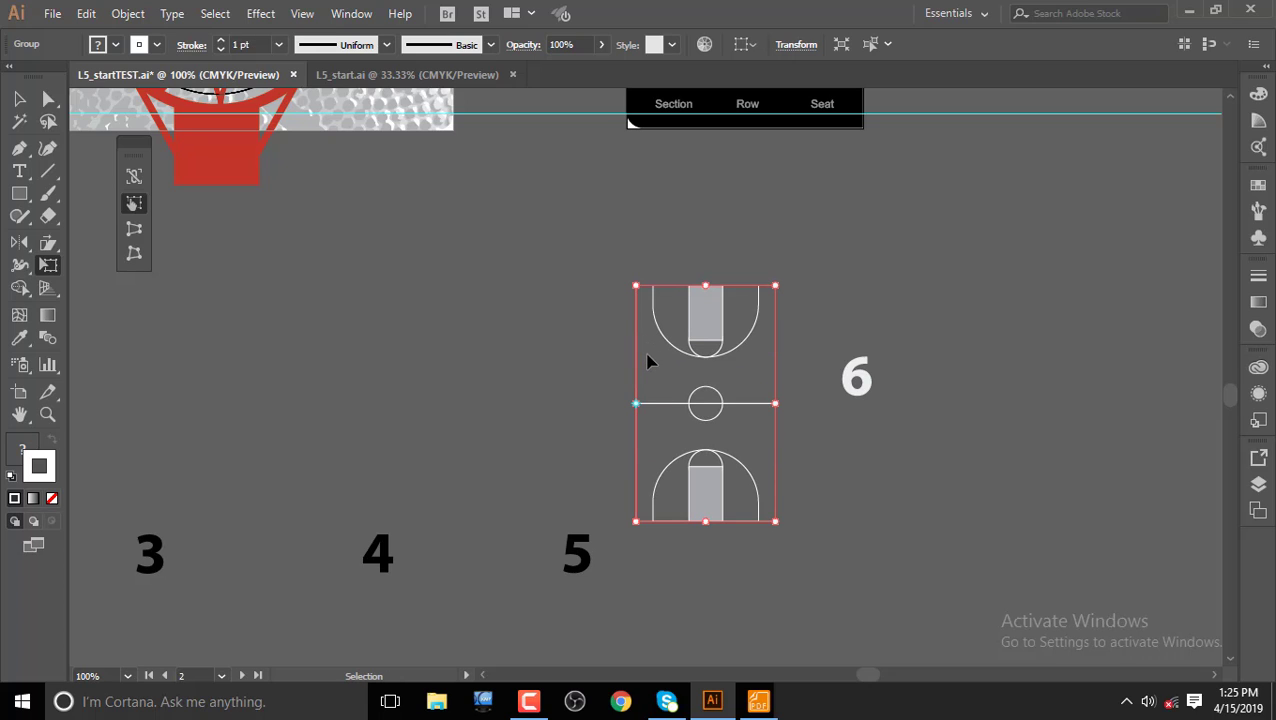
{"action": "left_click_drag", "start_coordinate": [637, 288], "coordinate": [684, 336]}
{"action": "key", "text": "ctrl+z"}
- Try a Perspective Distort that narrows the court's left side, undo it, and narrow the right side from the upper-right corner instead
{"action": "left_click", "coordinate": [134, 229]}
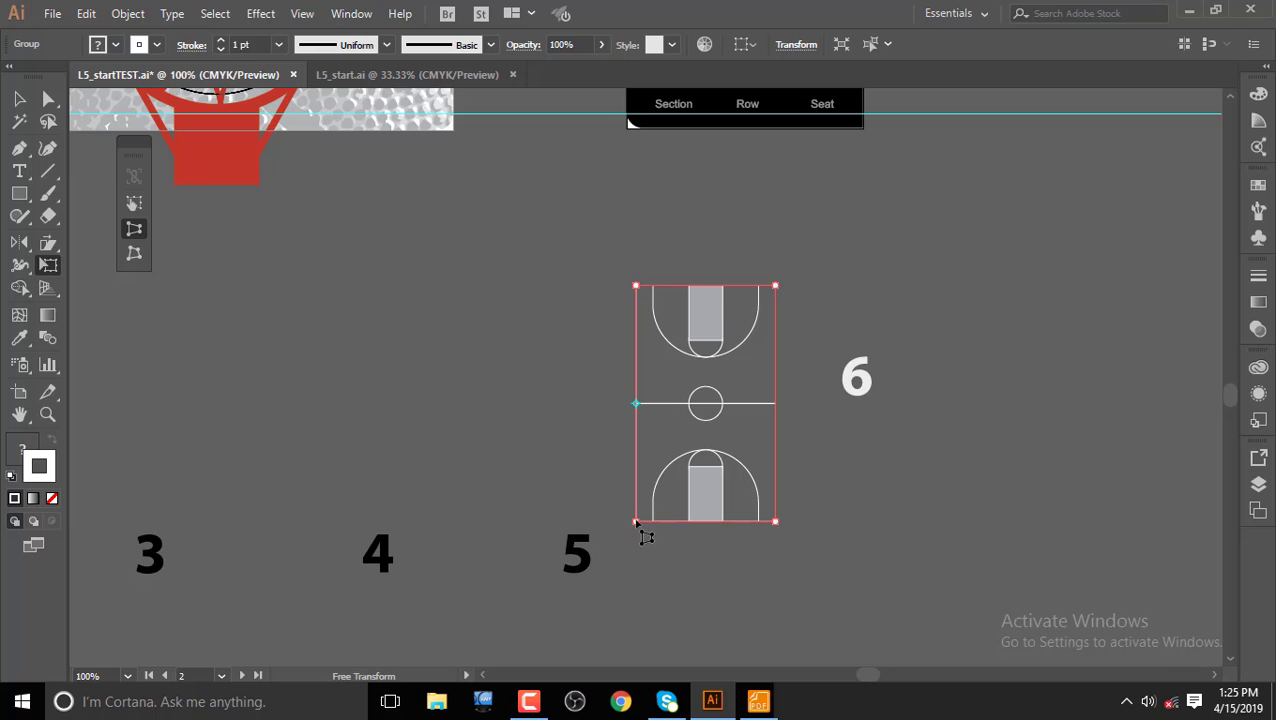
{"action": "left_click_drag", "start_coordinate": [636, 521], "coordinate": [715, 447]}
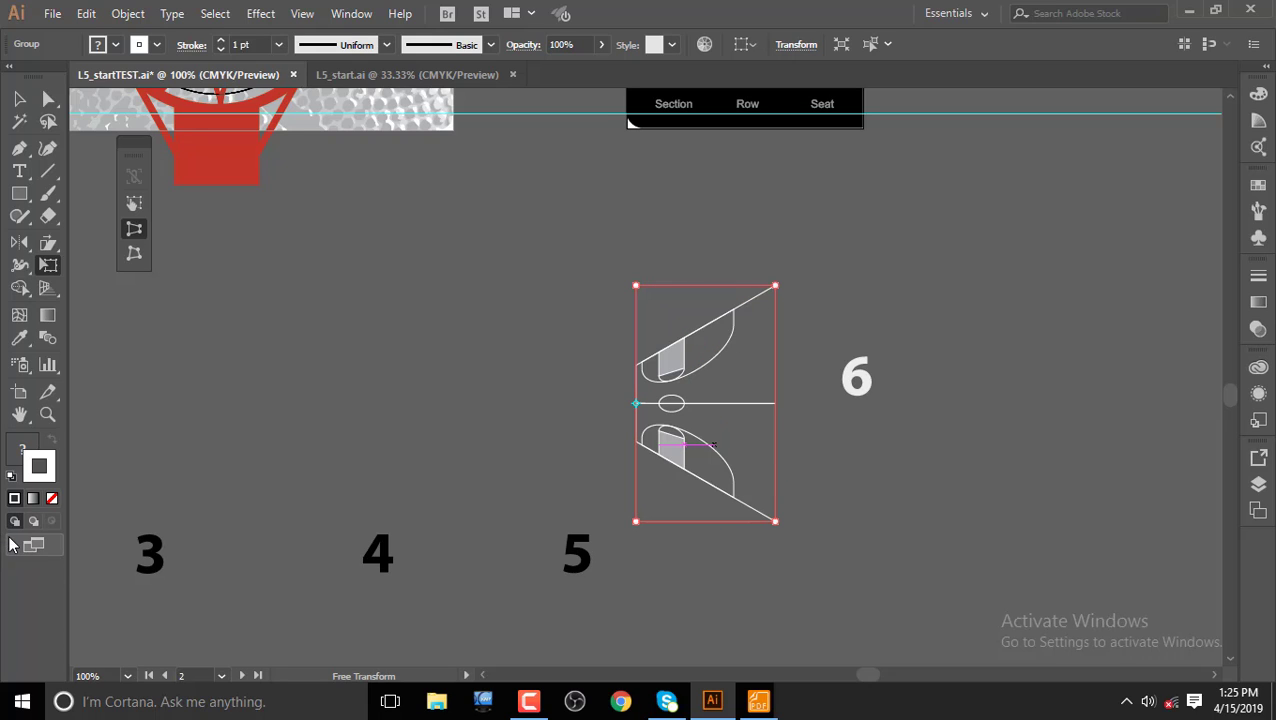
{"action": "key", "text": "ctrl+z"}
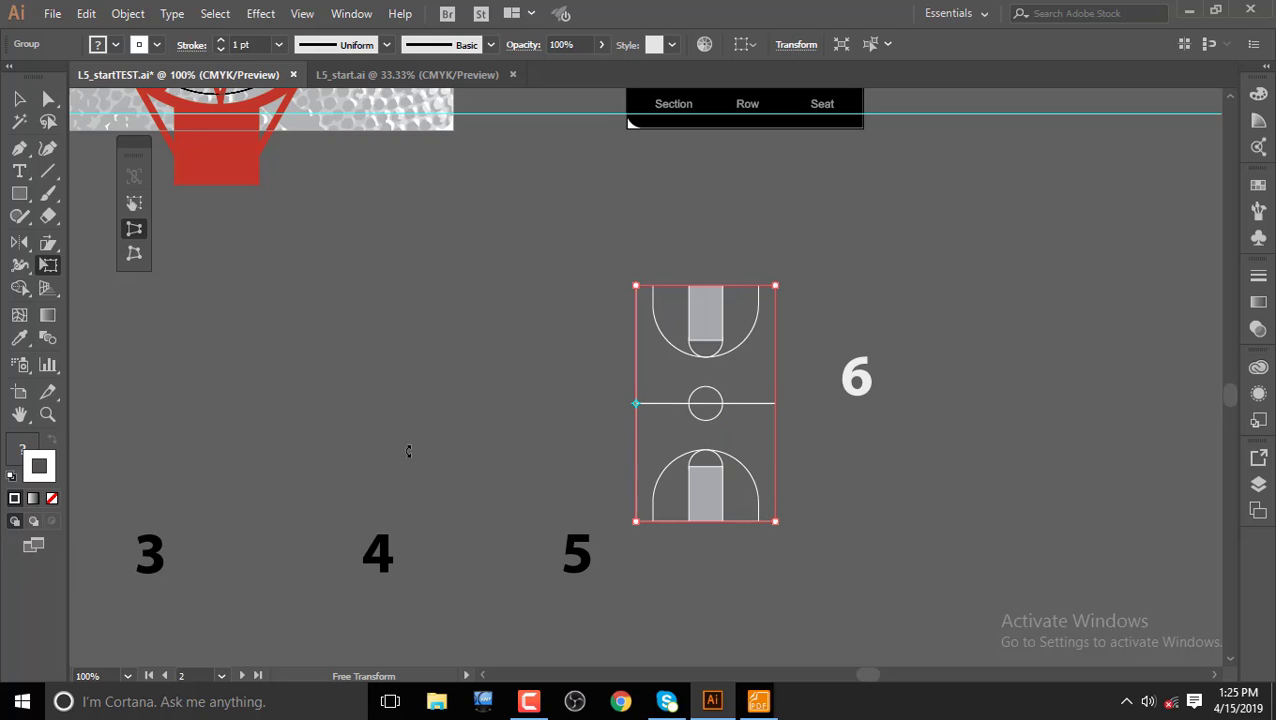
{"action": "left_click_drag", "start_coordinate": [779, 289], "coordinate": [789, 345]}
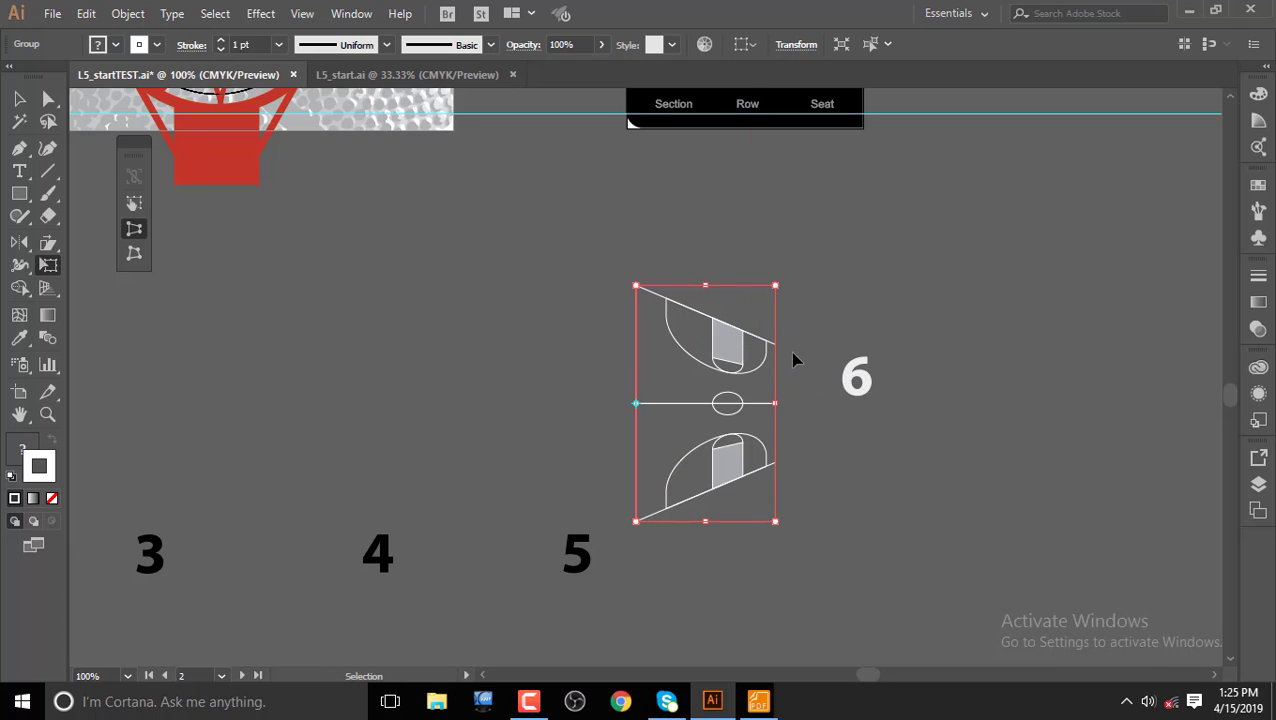
- Undo the court's right-side narrowing, try Perspective Distort from its upper-left and lower-right corners, and undo both distortions
{"action": "key", "text": "ctrl+z"}
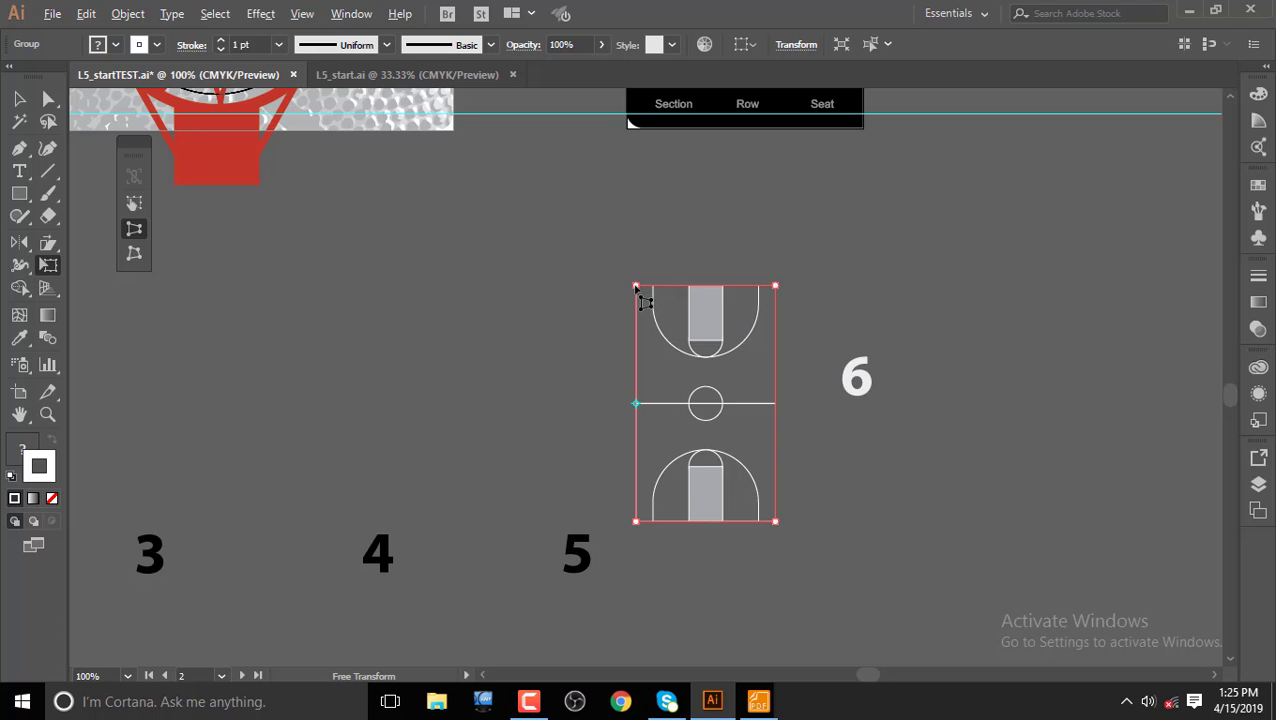
{"action": "left_click_drag", "start_coordinate": [638, 289], "coordinate": [660, 340]}
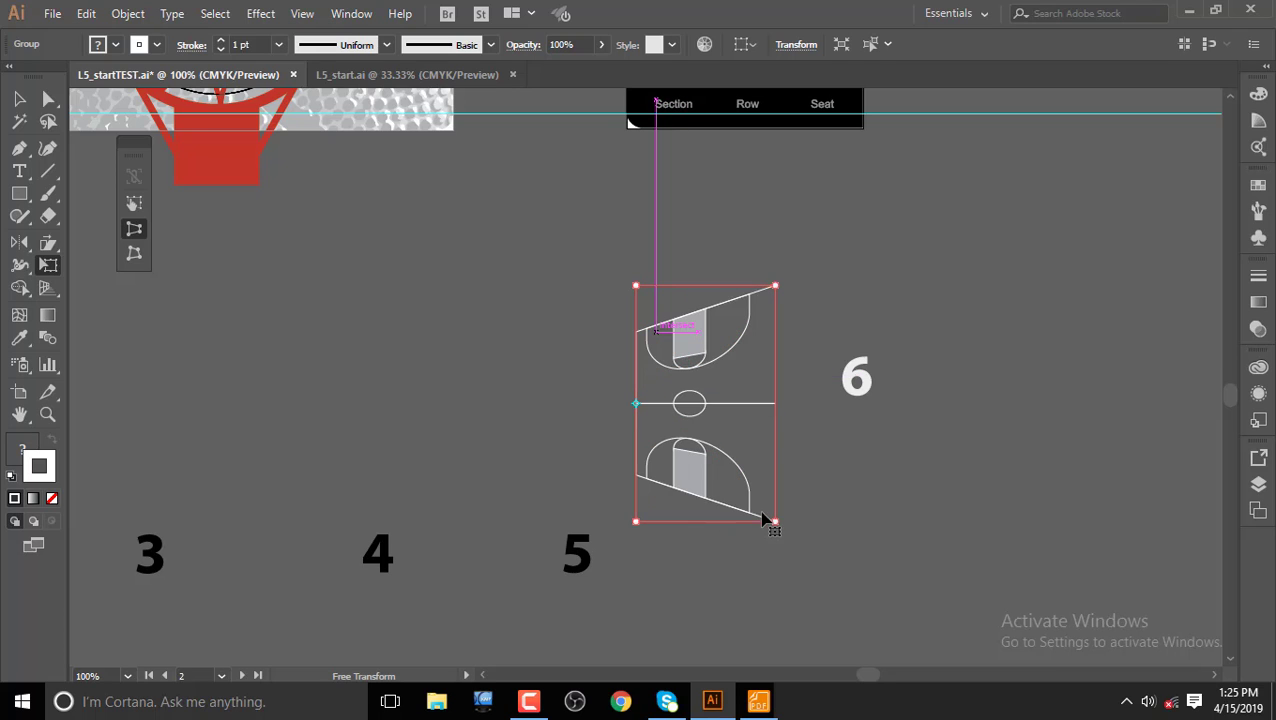
{"action": "left_click_drag", "start_coordinate": [778, 522], "coordinate": [776, 463]}
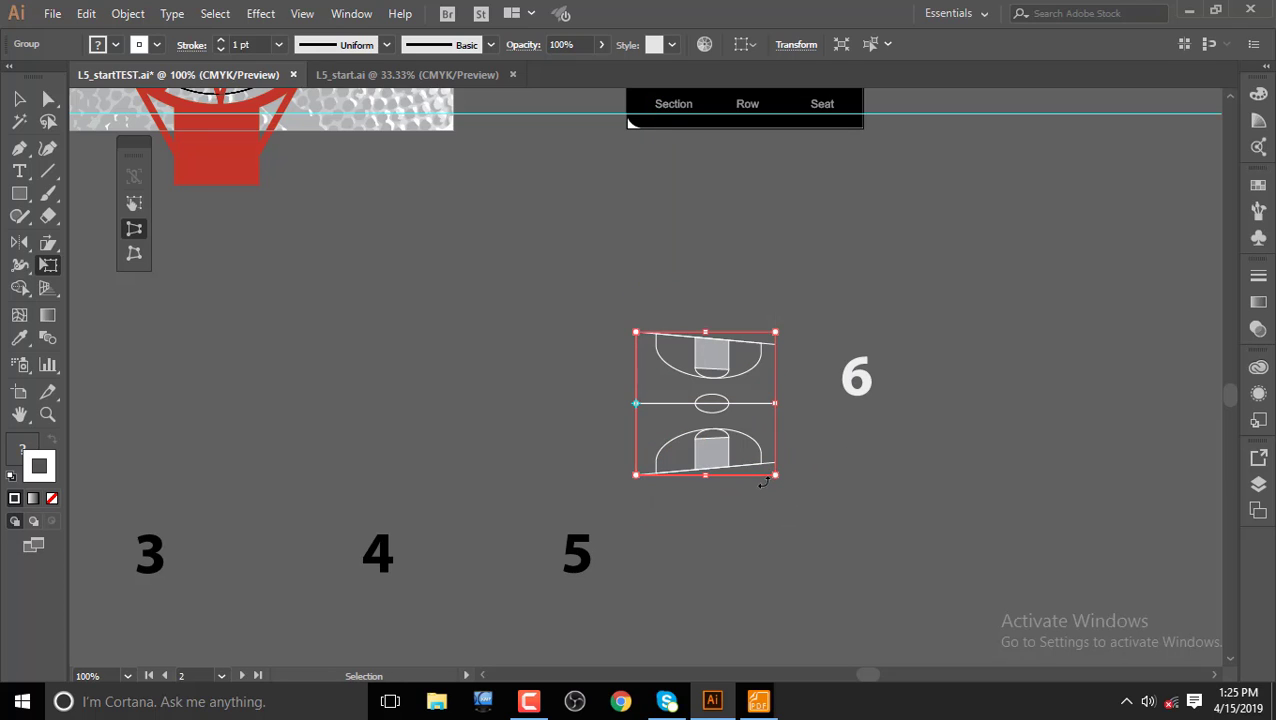
{"action": "key", "text": "ctrl+z"}
{"action": "key", "text": "ctrl+z"}
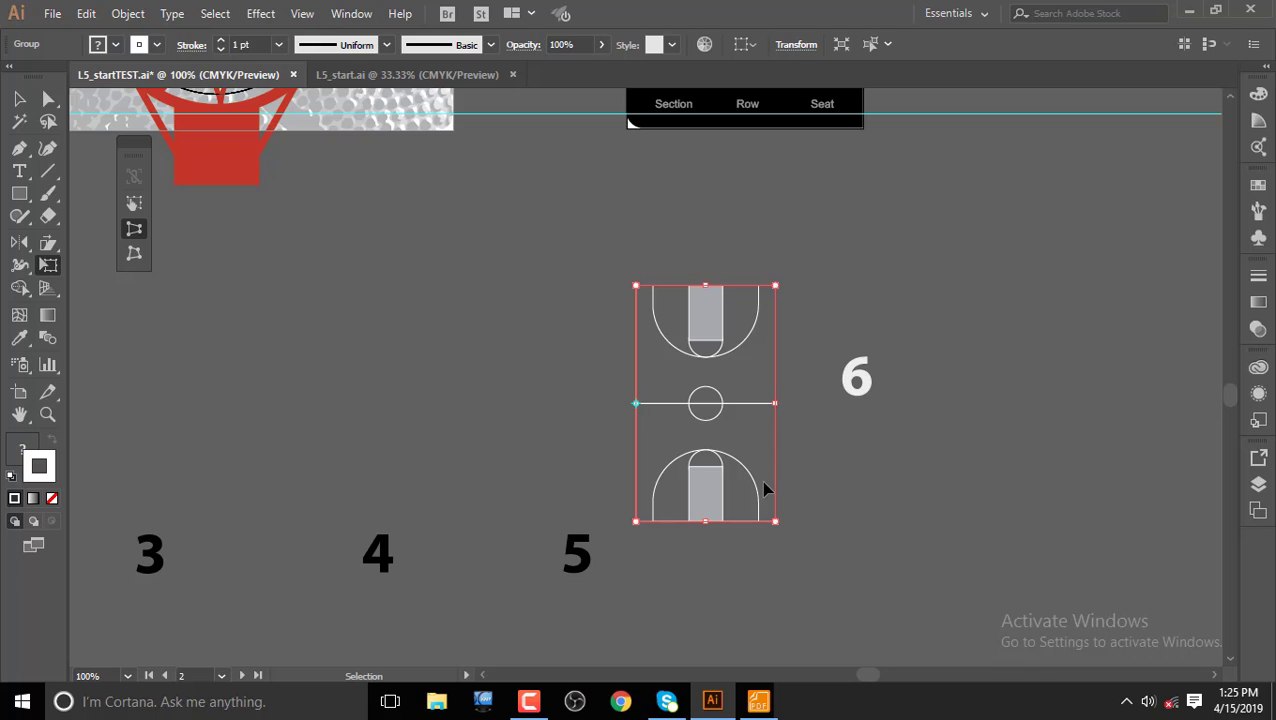
- Use Free Distort on the court to pull both lower corners outward, widening the bottom into a trapezoid
{"action": "left_click", "coordinate": [136, 256]}
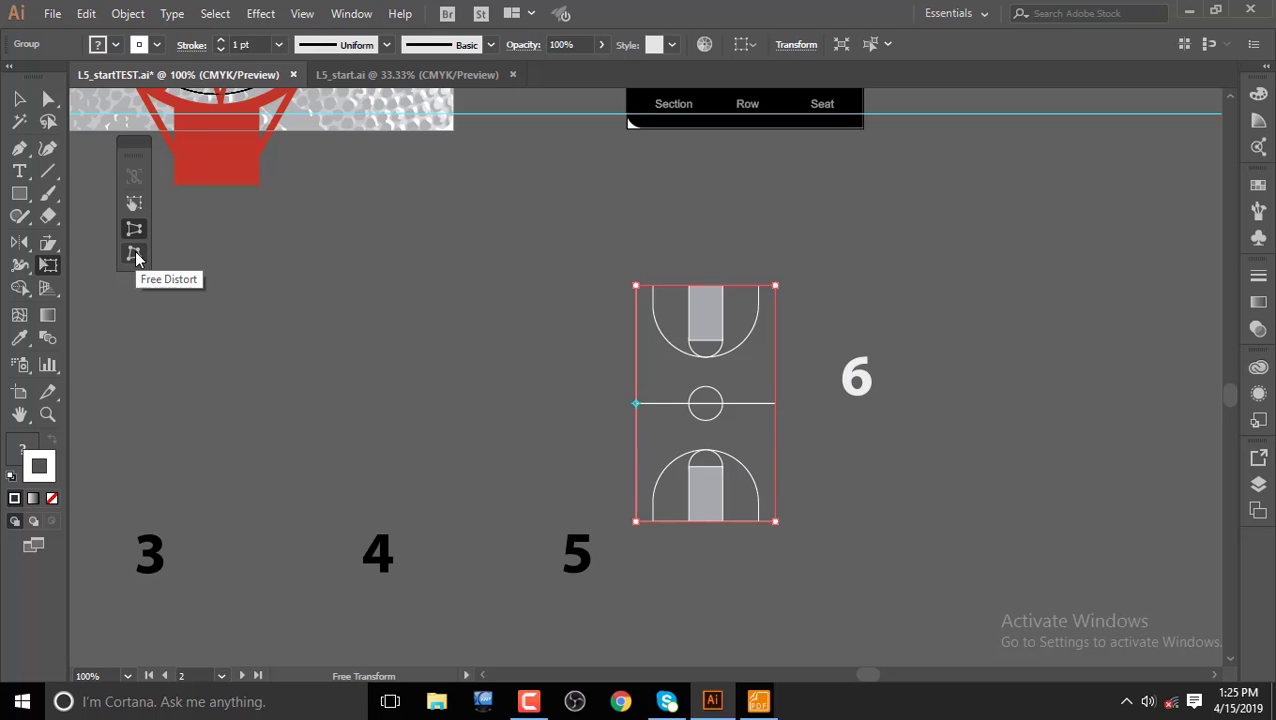
{"action": "left_click", "coordinate": [136, 256]}
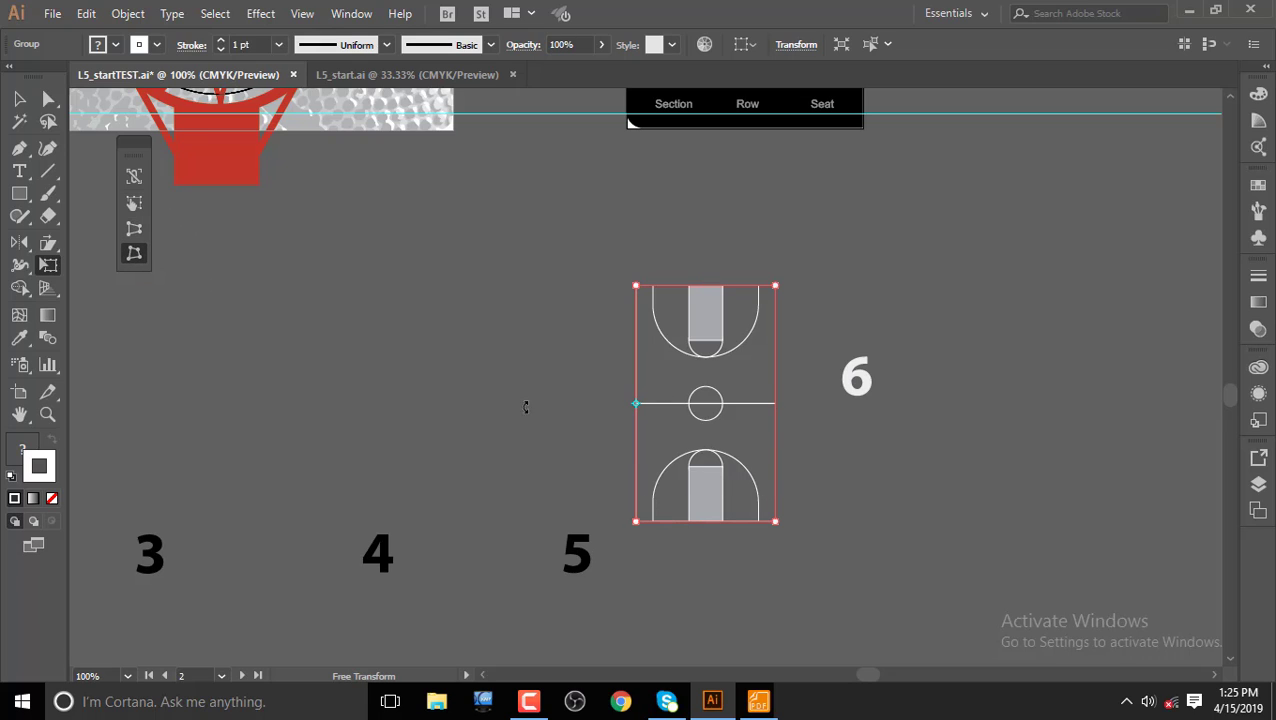
{"action": "left_click_drag", "start_coordinate": [636, 404], "coordinate": [590, 414]}
{"action": "key", "text": "Delete"}
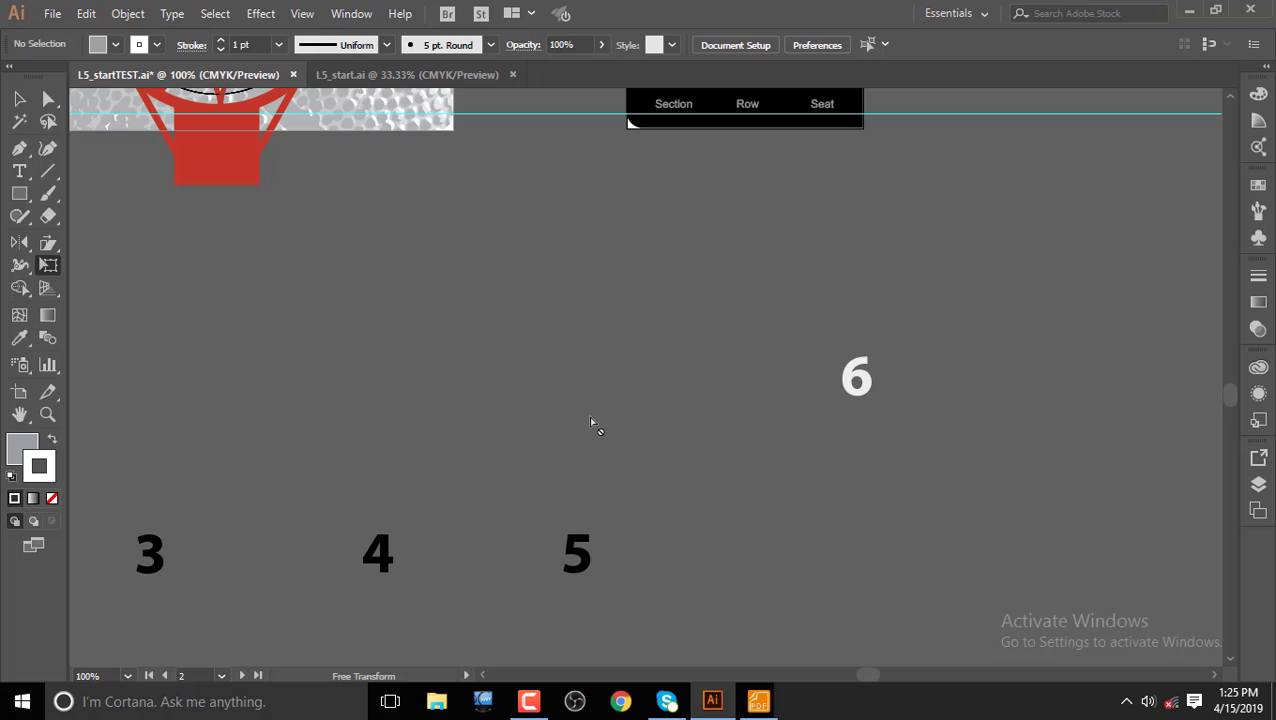
{"action": "key", "text": "ctrl+z"}
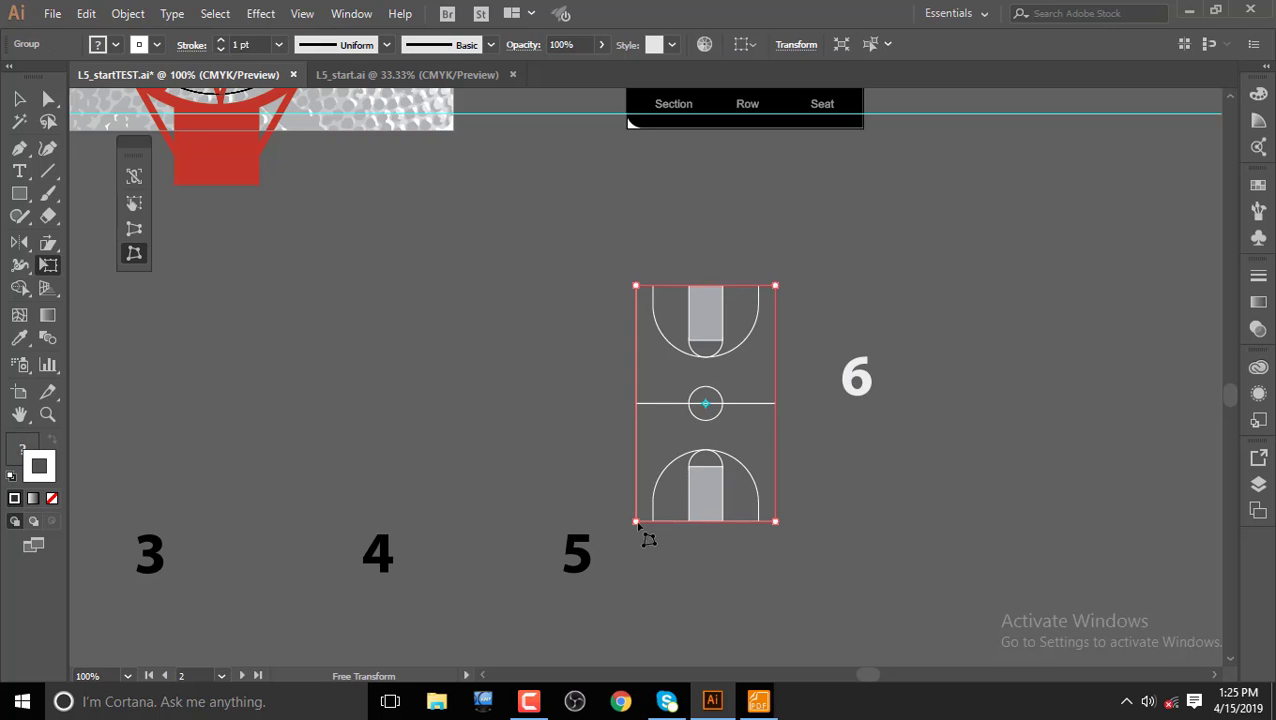
{"action": "left_click_drag", "start_coordinate": [638, 524], "coordinate": [609, 532]}
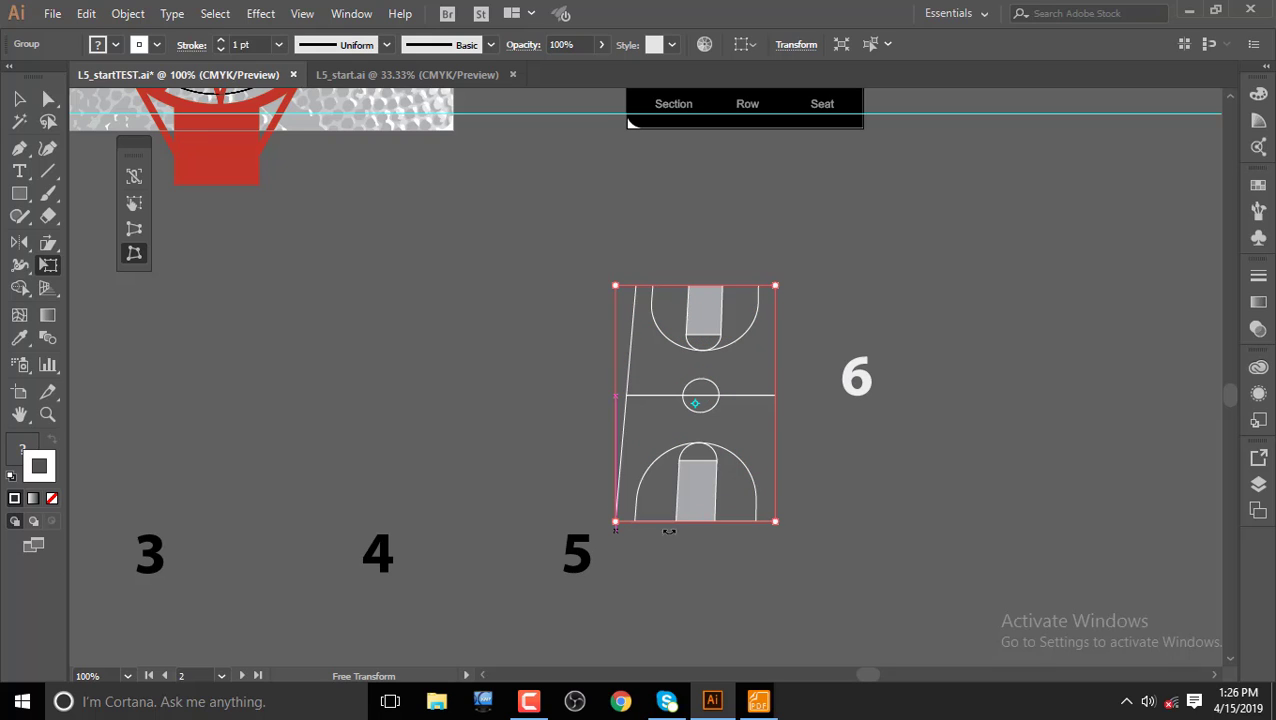
{"action": "left_click_drag", "start_coordinate": [774, 526], "coordinate": [832, 521]}
{"action": "mouse_move", "coordinate": [614, 523]}
{"action": "left_mouse_down"}
{"action": "mouse_move", "coordinate": [590, 534]}
{"action": "mouse_move", "coordinate": [603, 532]}
{"action": "left_mouse_up"}
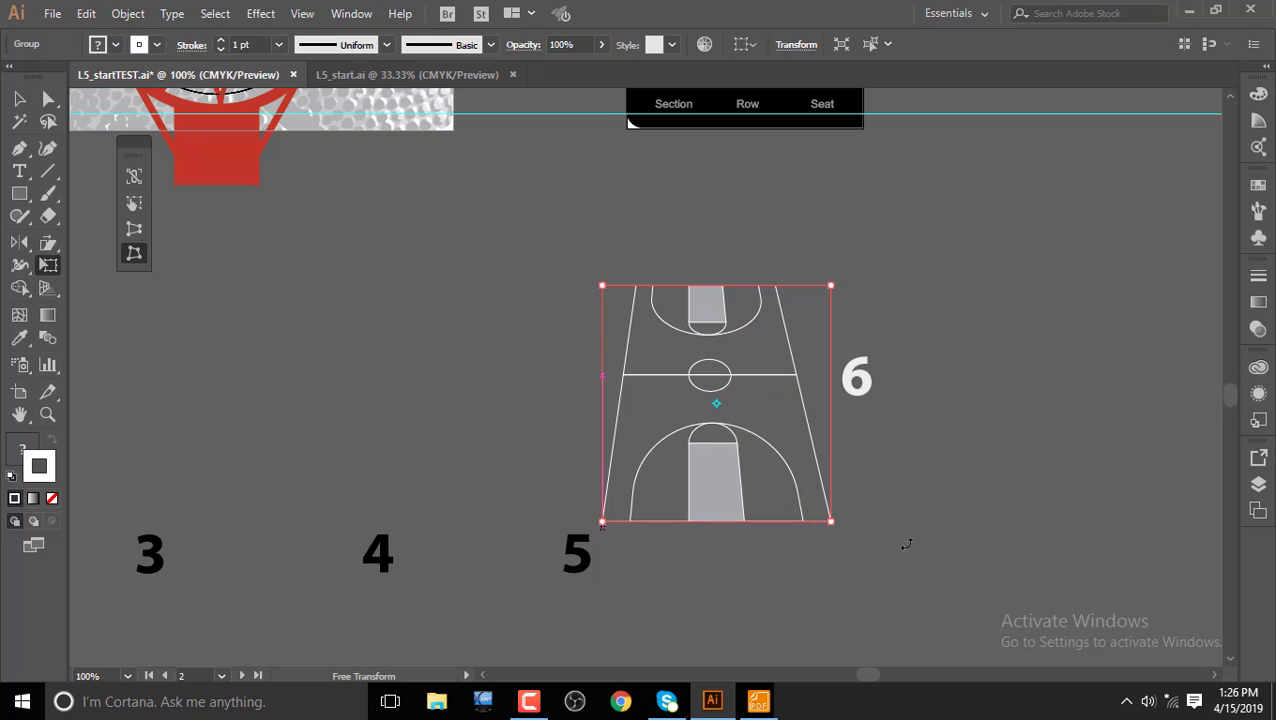
{"action": "left_click", "coordinate": [19, 98]}
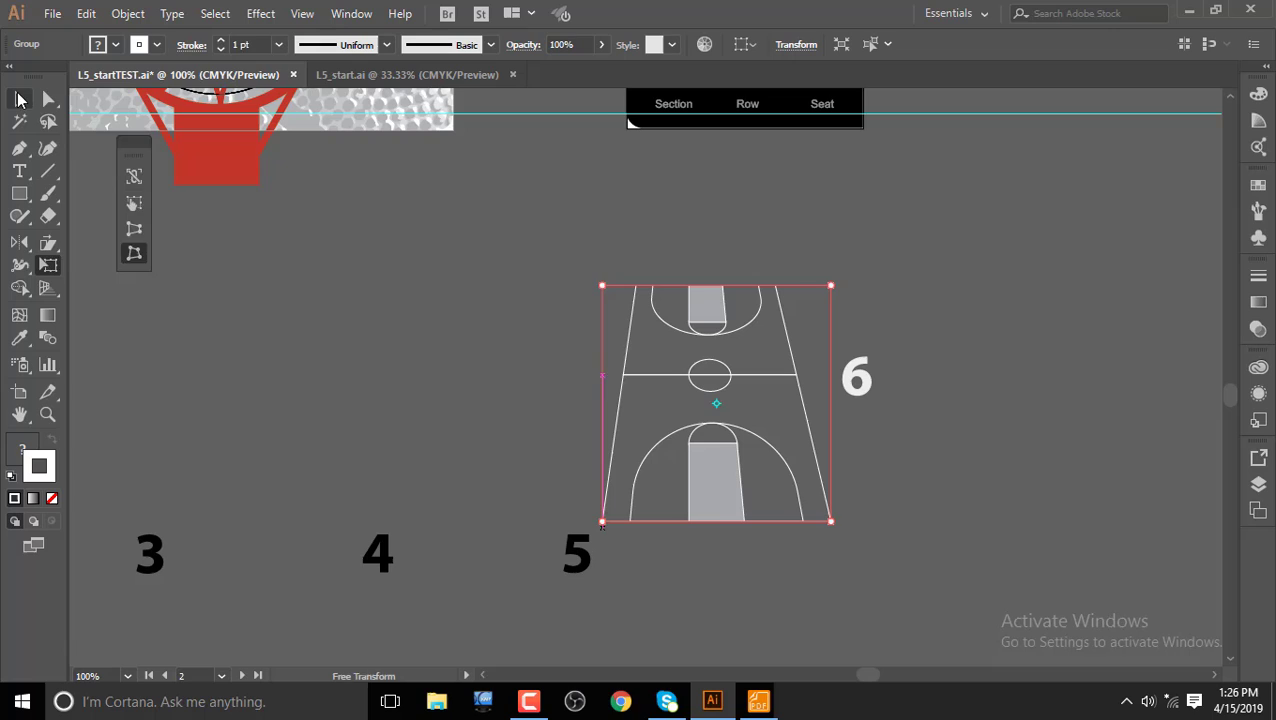
{"action": "left_click", "coordinate": [920, 378]}
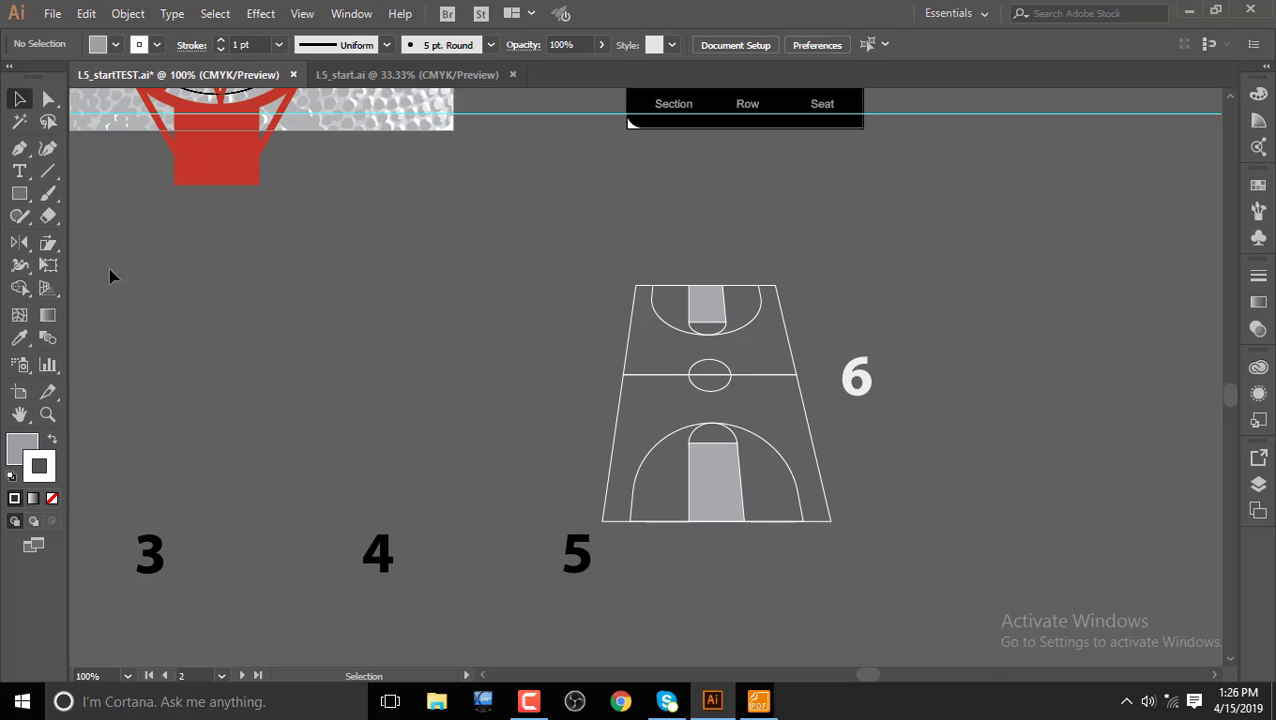
- Move the distorted court onto the basketball ticket panel over the ALL CITY lettering and enlarge it proportionally past the panel's sides
{"action": "left_click", "coordinate": [48, 265]}
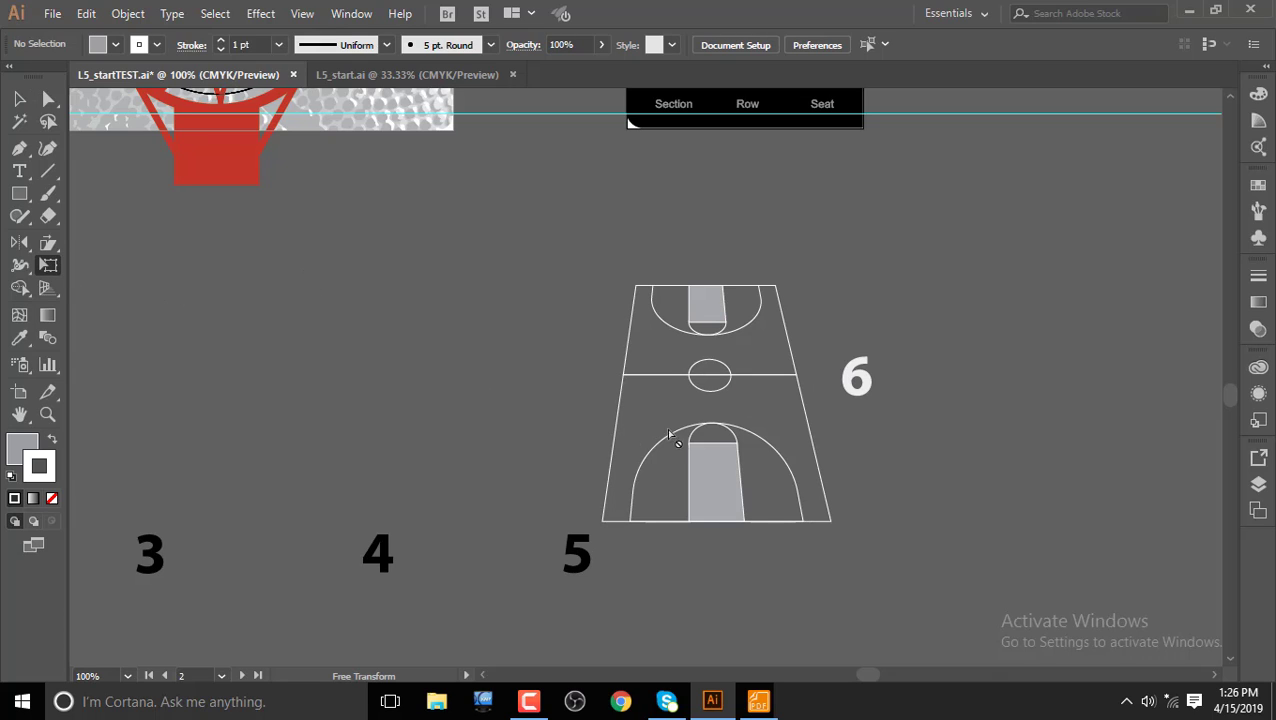
{"action": "left_click", "coordinate": [20, 99]}
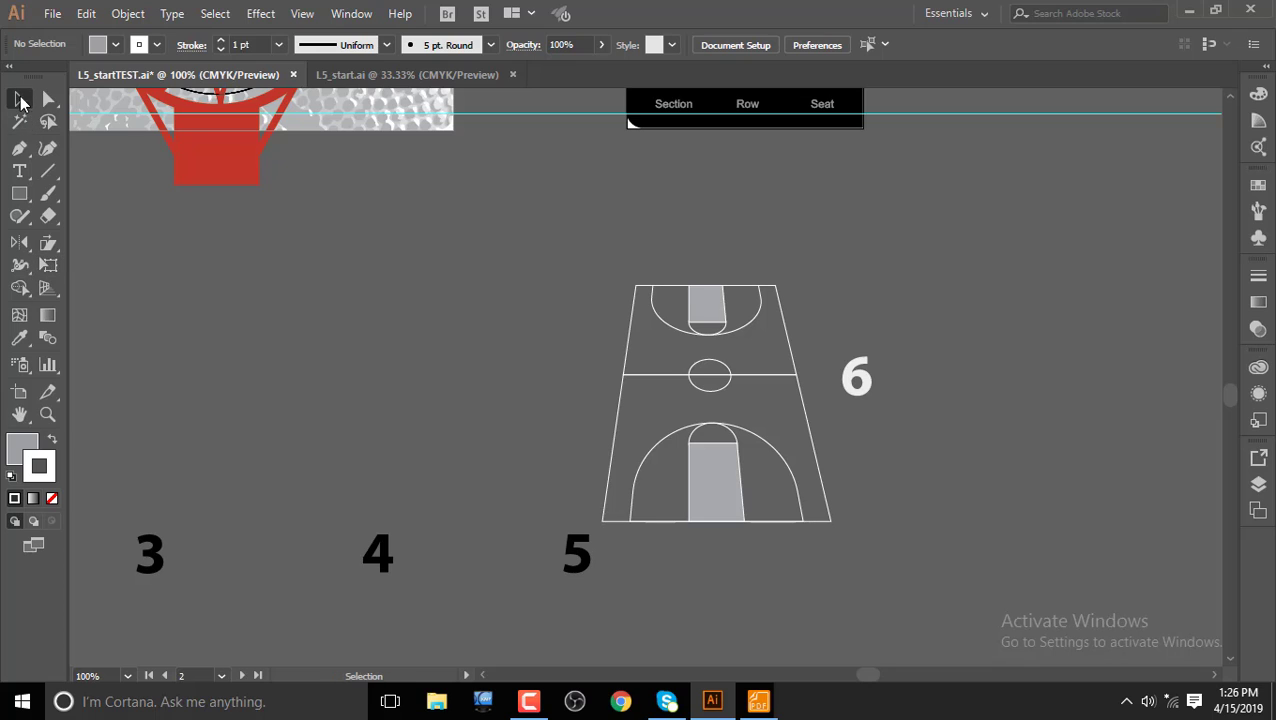
{"action": "left_click", "coordinate": [724, 498]}
{"action": "key", "text": "ctrl+minus"}
{"action": "key", "text": "ctrl+minus"}
{"action": "key", "text": "ctrl+minus"}
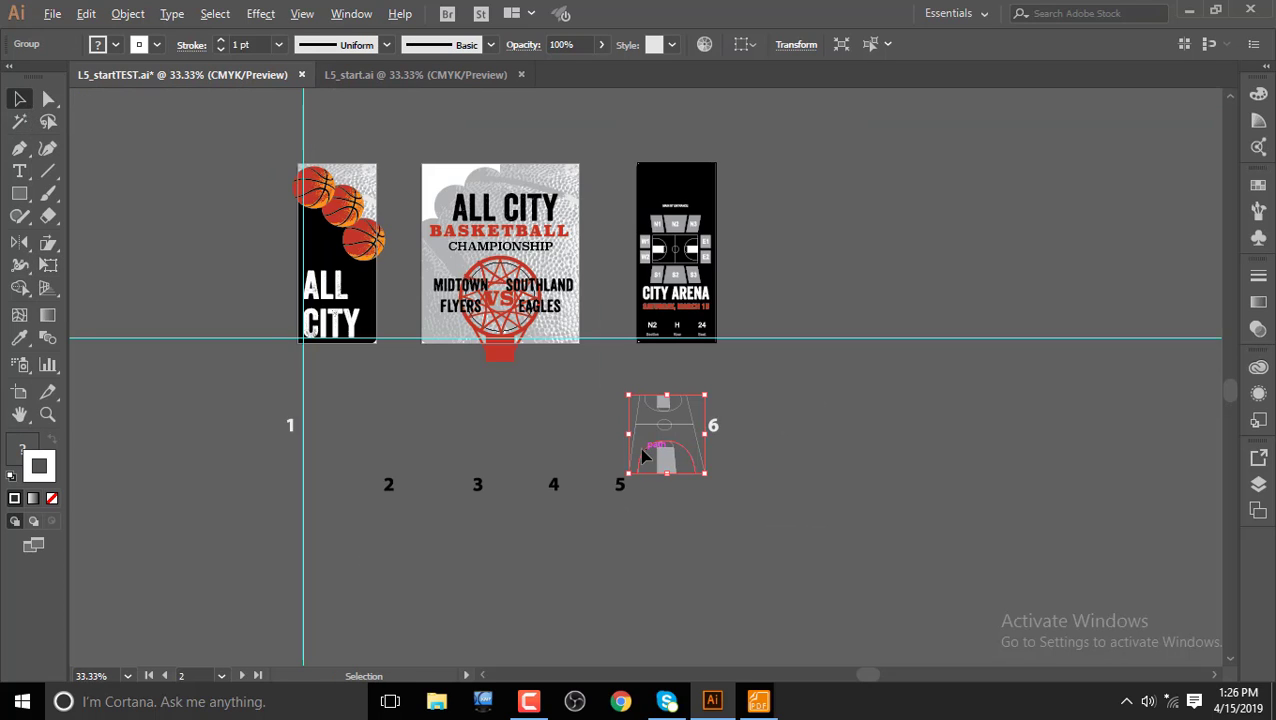
{"action": "left_click_drag", "start_coordinate": [665, 452], "coordinate": [340, 256]}
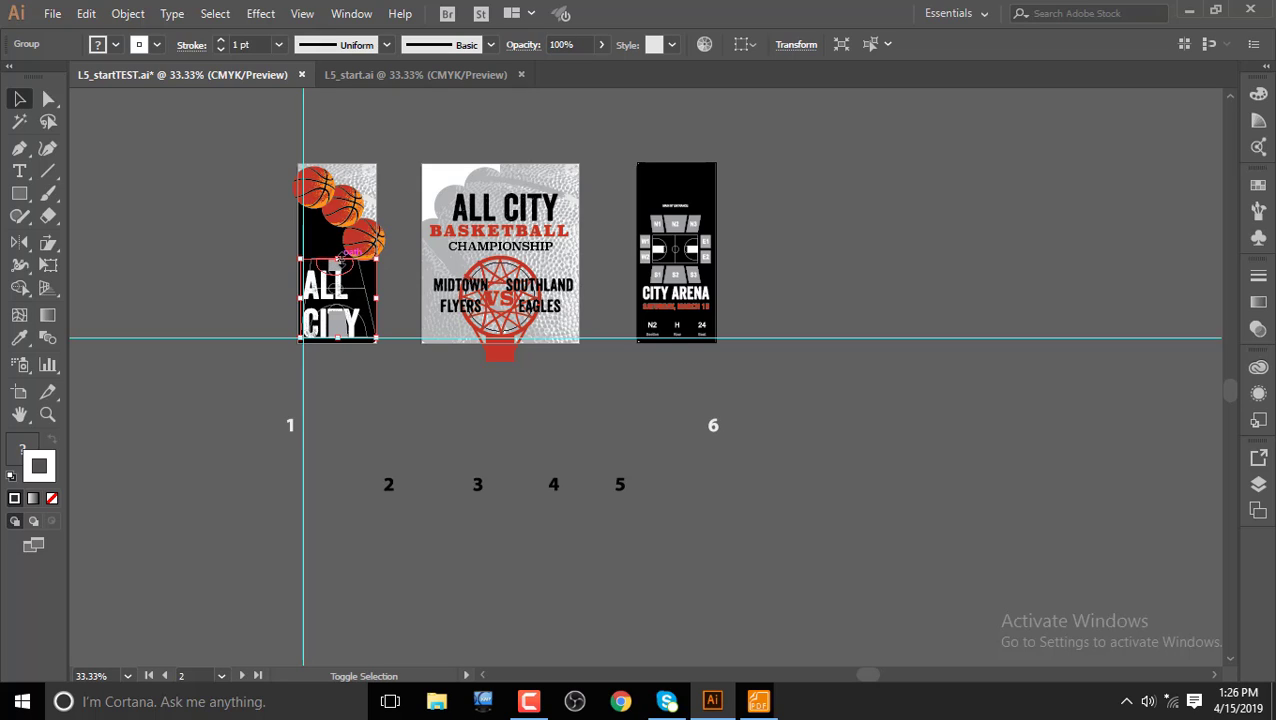
{"action": "left_click_drag", "start_coordinate": [339, 258], "coordinate": [348, 231]}
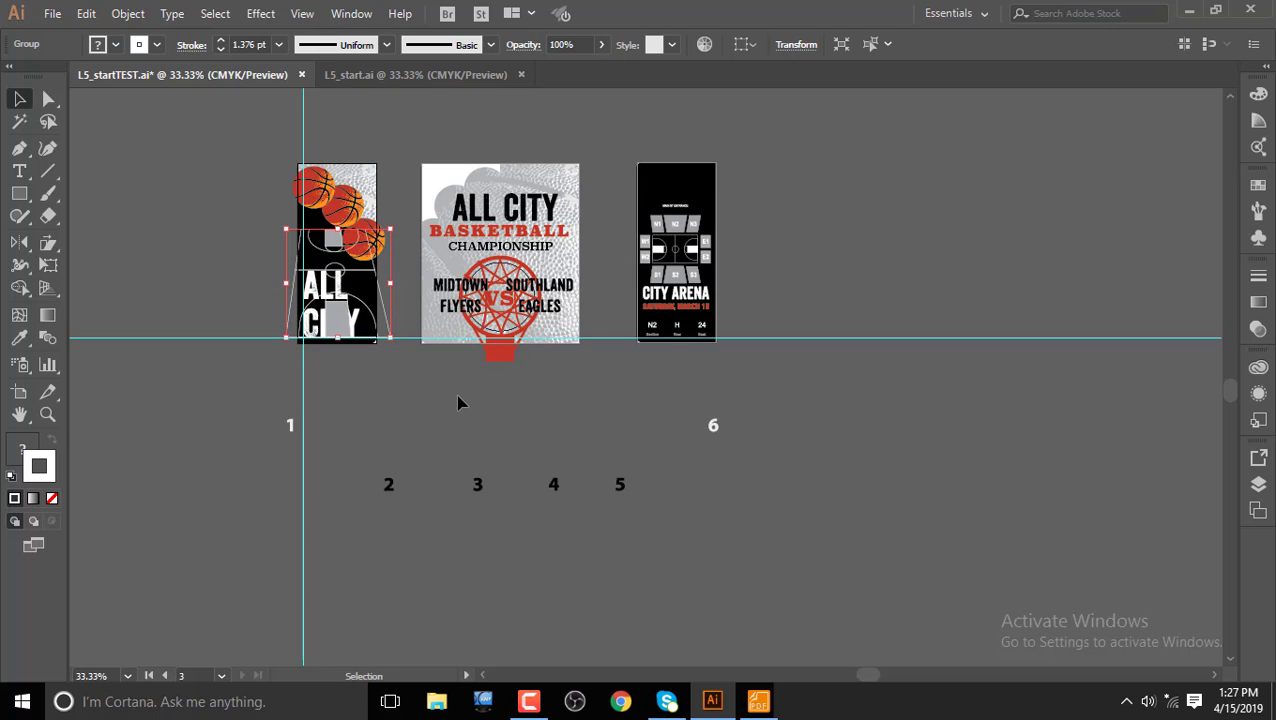
{"action": "left_click", "coordinate": [404, 398]}
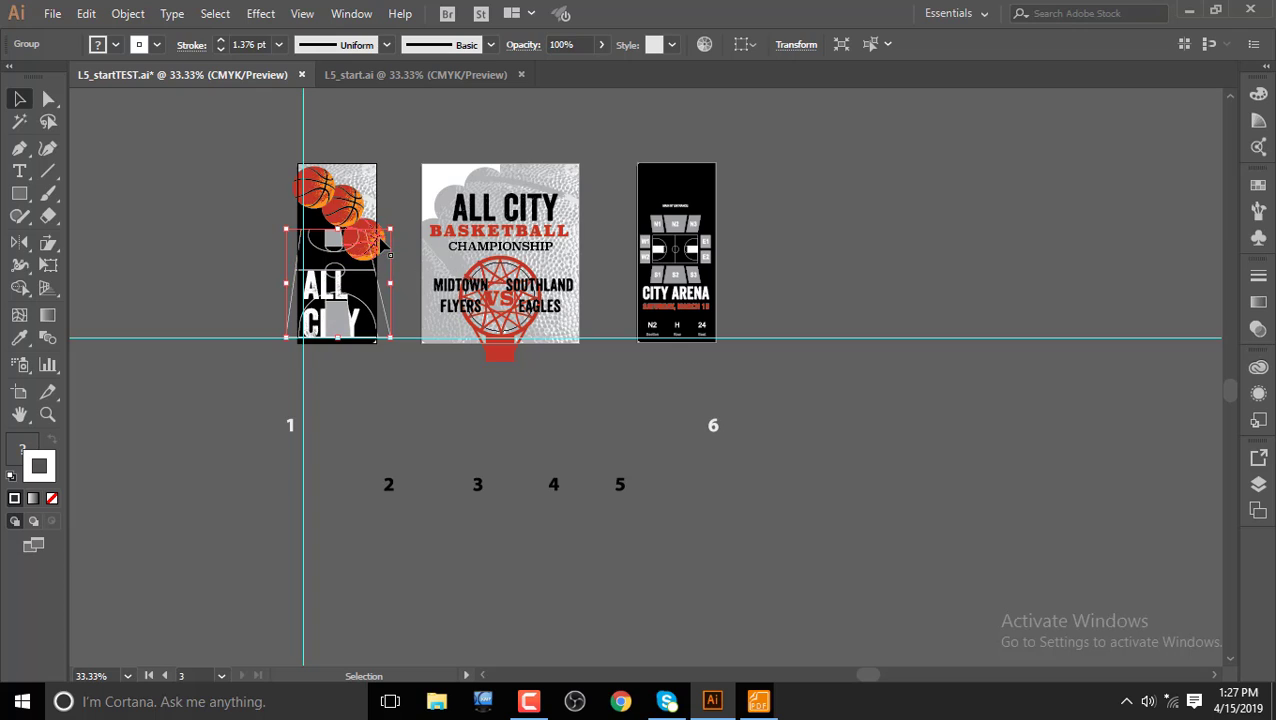
- Bring the lowest basketball to the front so that it overlaps the court drawing
{"action": "left_click", "coordinate": [380, 238]}
{"action": "right_click", "coordinate": [380, 238]}
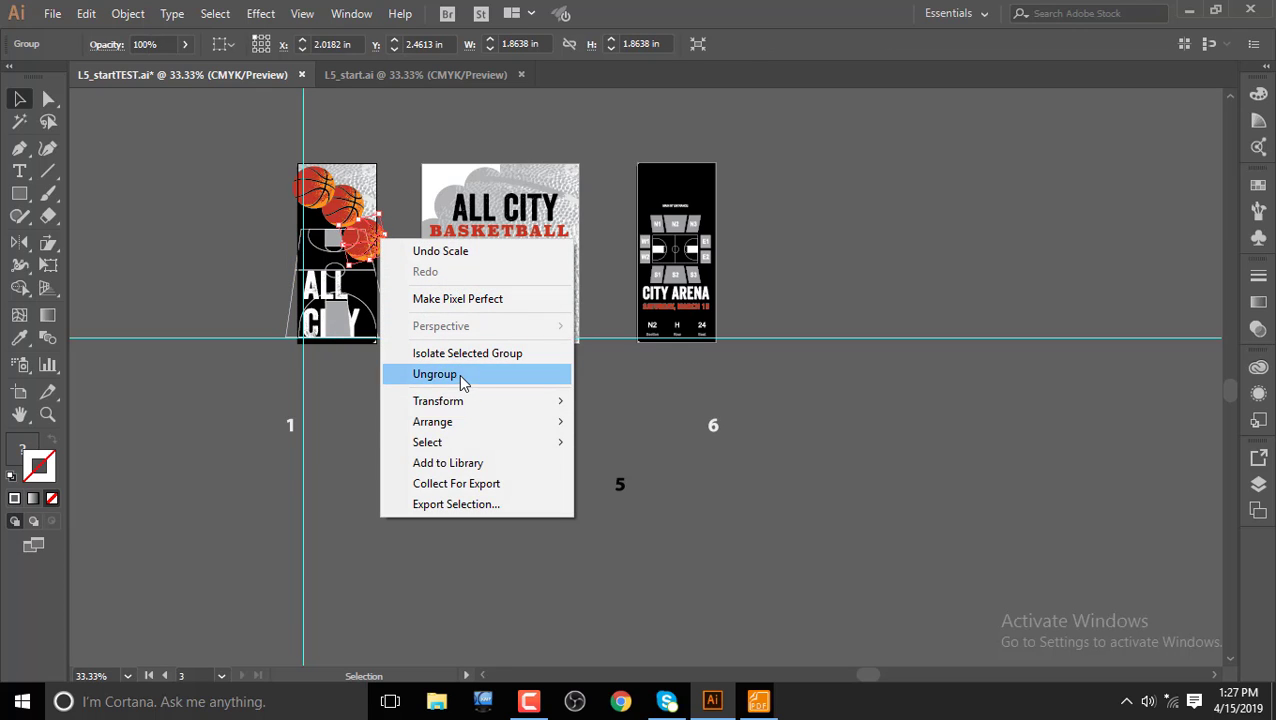
{"action": "mouse_move", "coordinate": [452, 421]}
{"action": "left_click", "coordinate": [605, 432]}
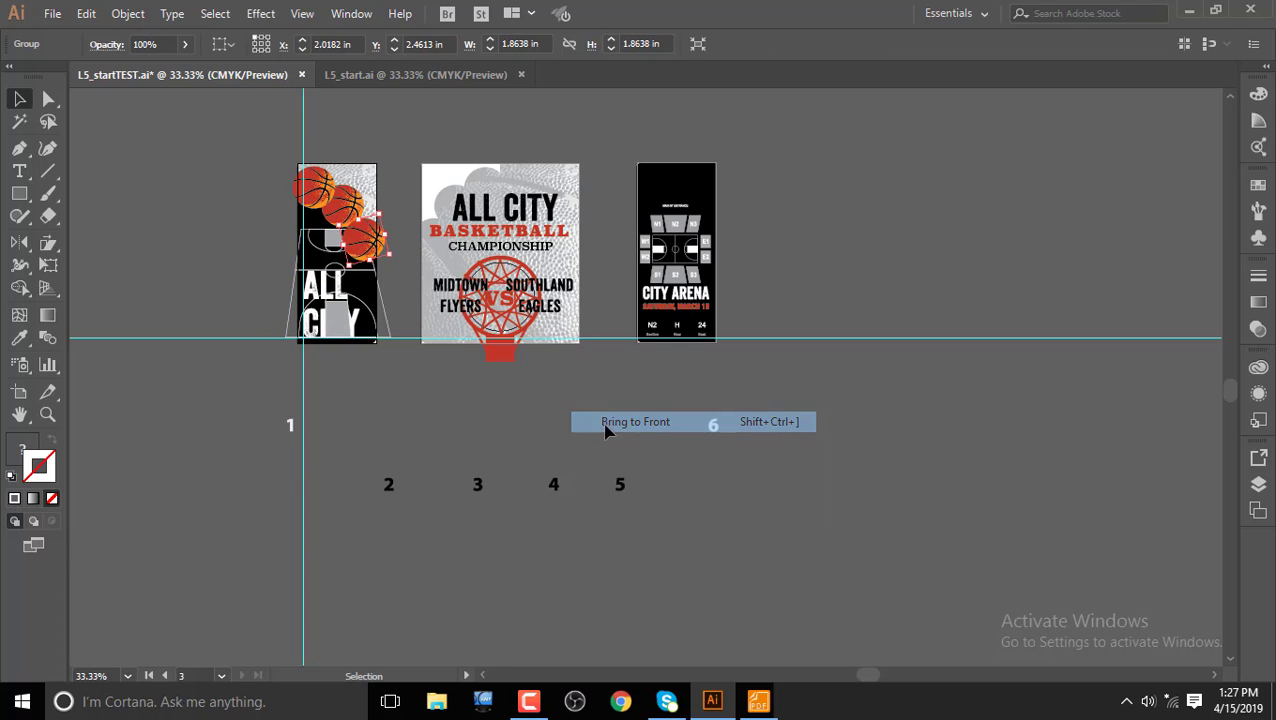
{"action": "left_click", "coordinate": [485, 413]}
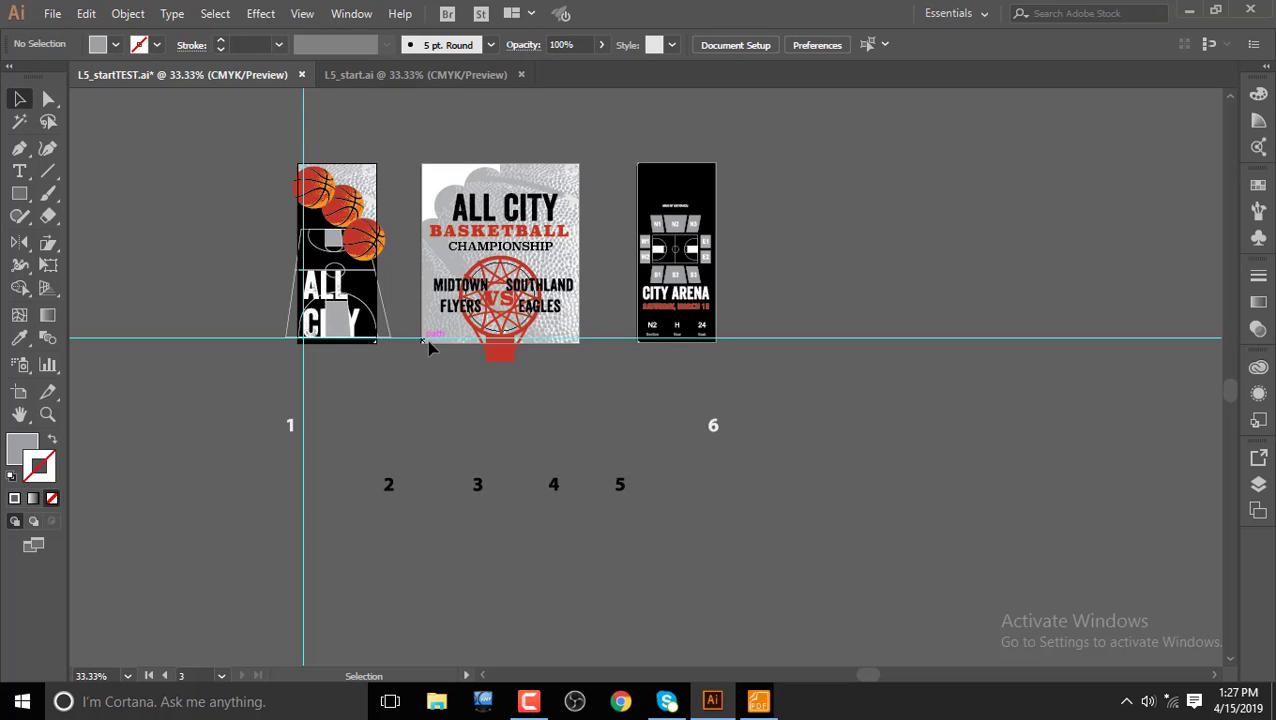
- Arrange the ALL CITY lettering on the basketball panel in front of the court drawing
{"action": "mouse_move", "coordinate": [340, 318]}
{"action": "left_mouse_down"}
{"action": "mouse_move", "coordinate": [355, 313]}
{"action": "mouse_move", "coordinate": [345, 321]}
{"action": "left_mouse_up"}
{"action": "right_click", "coordinate": [316, 326]}
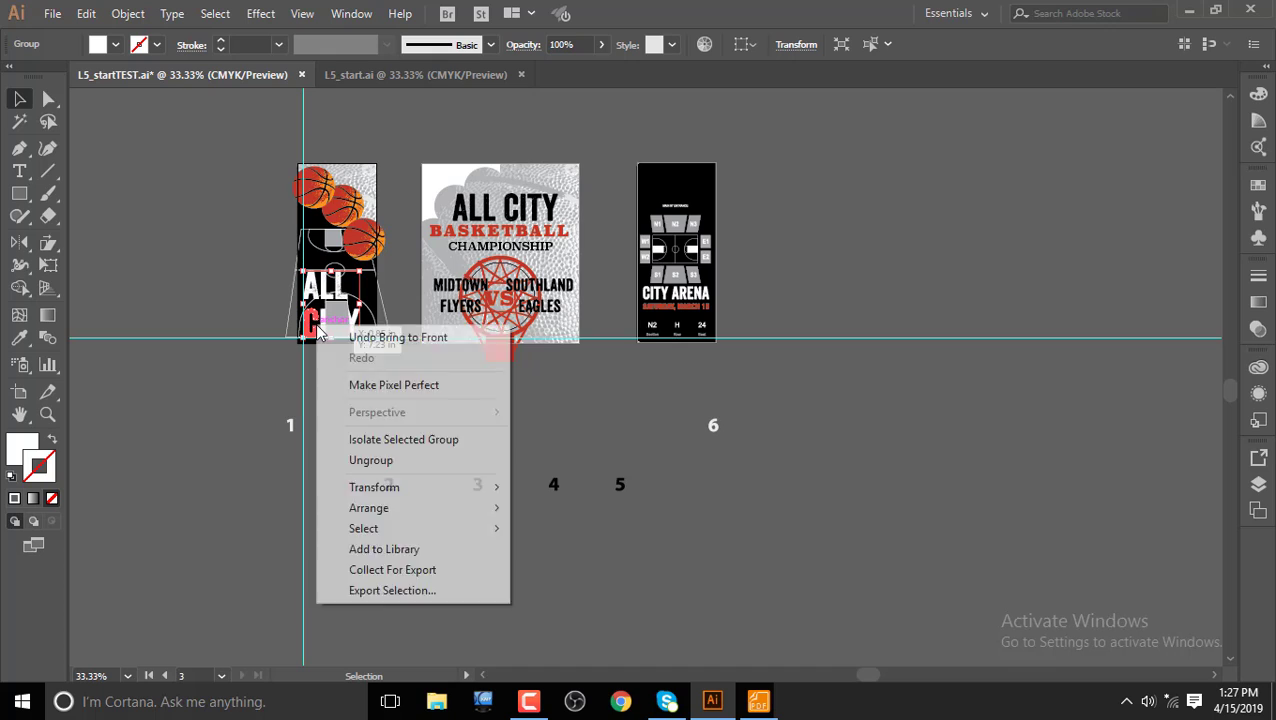
{"action": "mouse_move", "coordinate": [405, 498]}
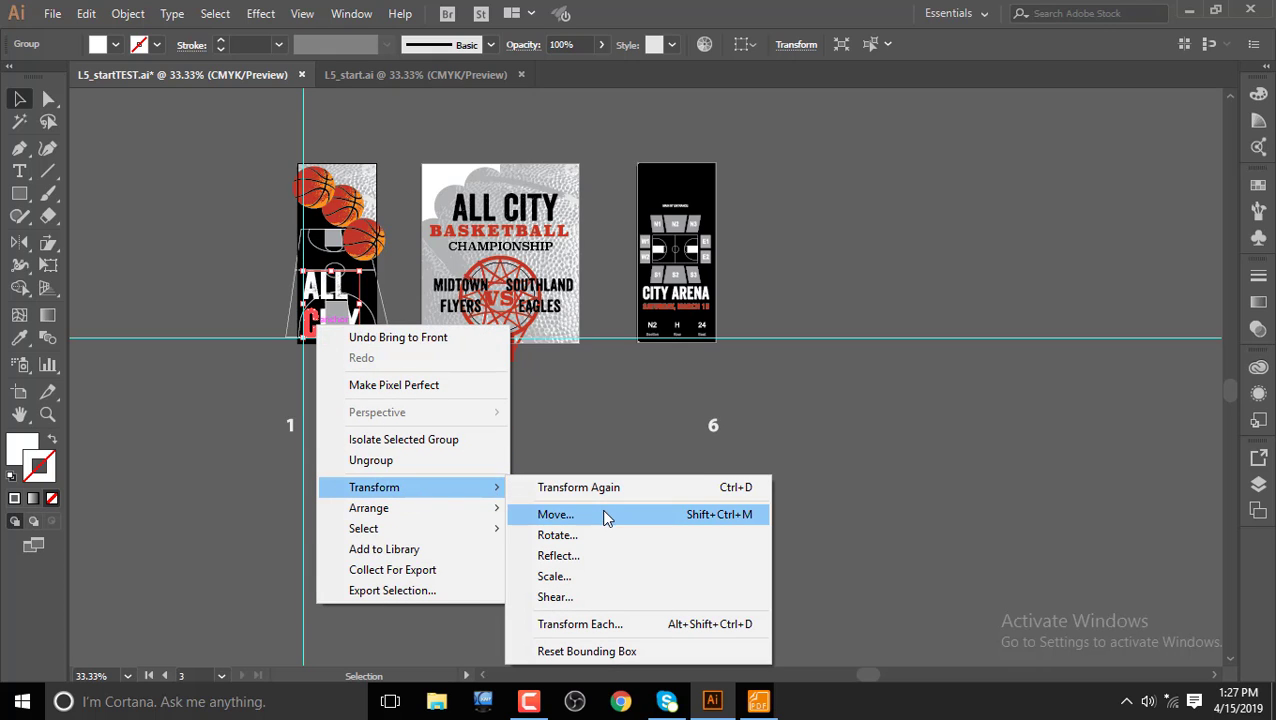
{"action": "mouse_move", "coordinate": [485, 510]}
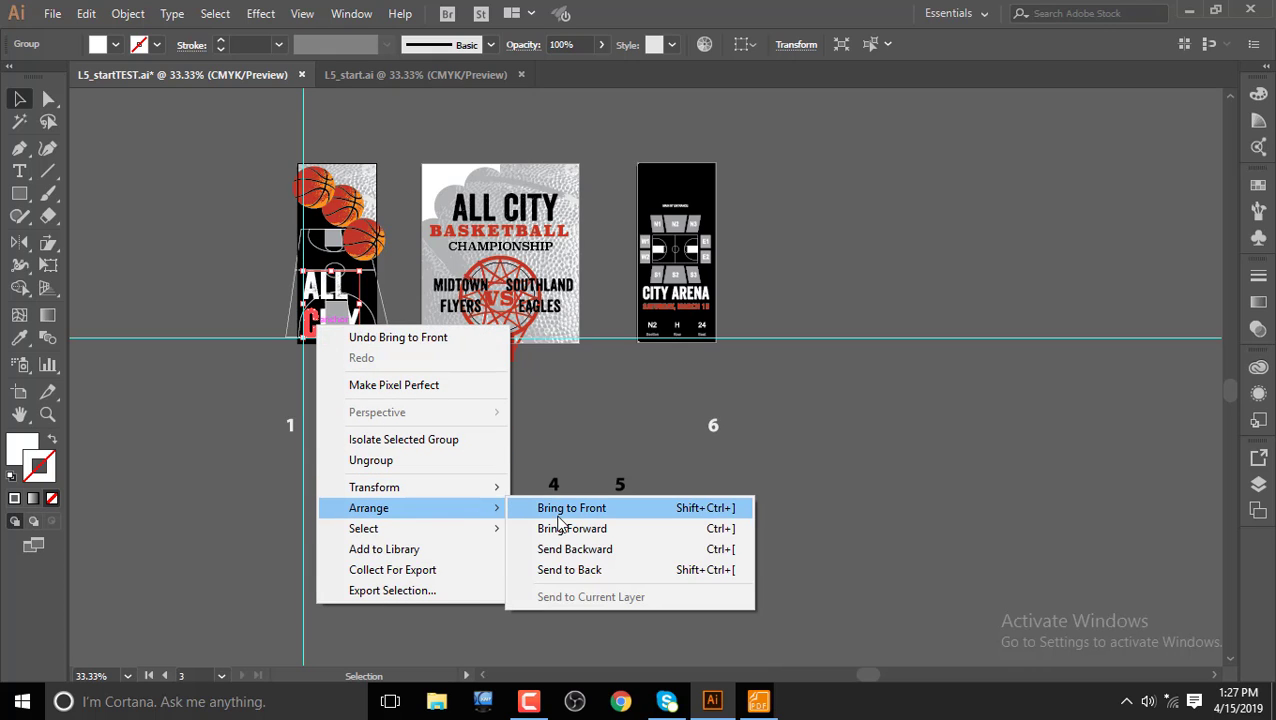
{"action": "left_click", "coordinate": [557, 526]}
{"action": "left_click", "coordinate": [547, 436]}
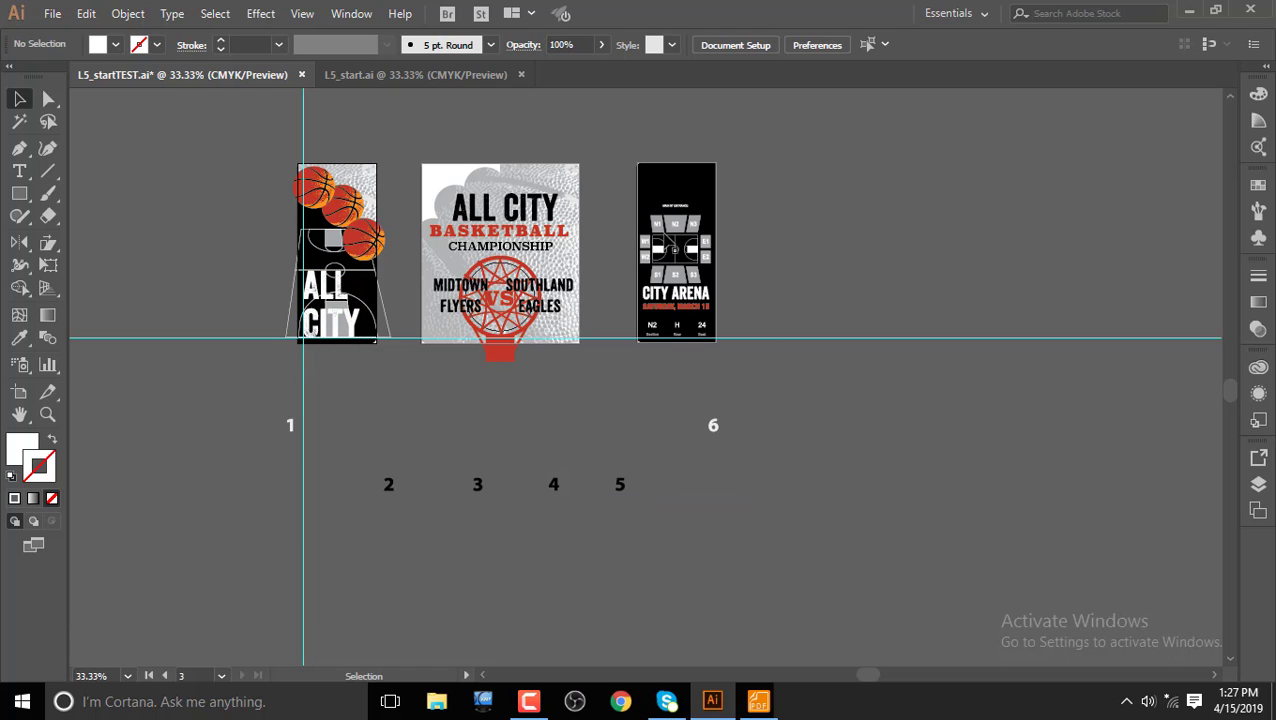
- Show all hidden objects in the artwork and clear the selection
{"action": "left_click", "coordinate": [337, 250]}
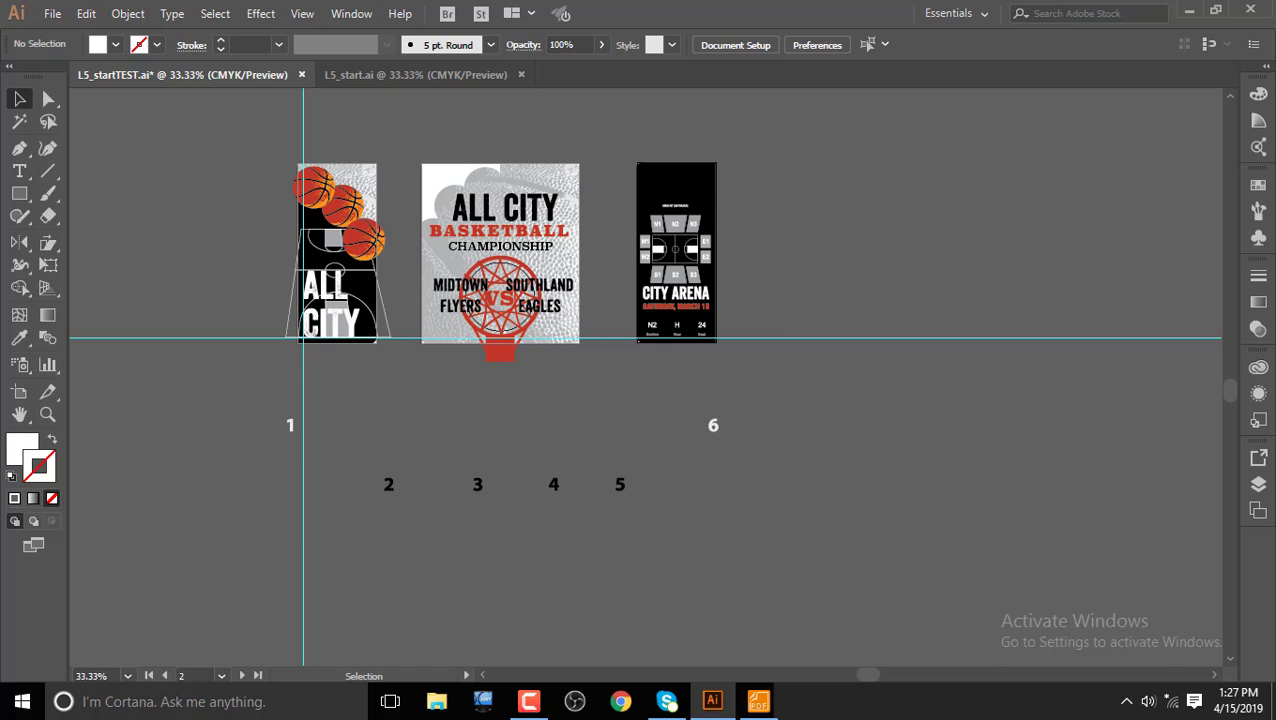
{"action": "left_click", "coordinate": [118, 14]}
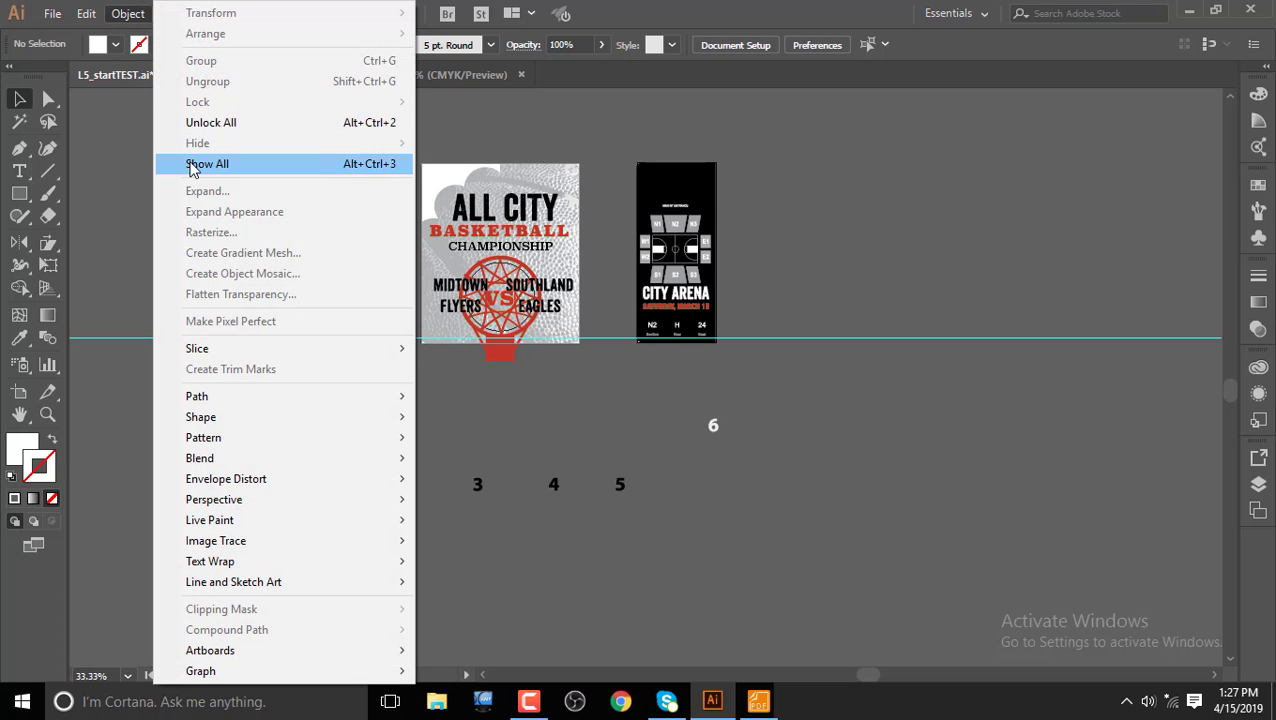
{"action": "left_click", "coordinate": [195, 164]}
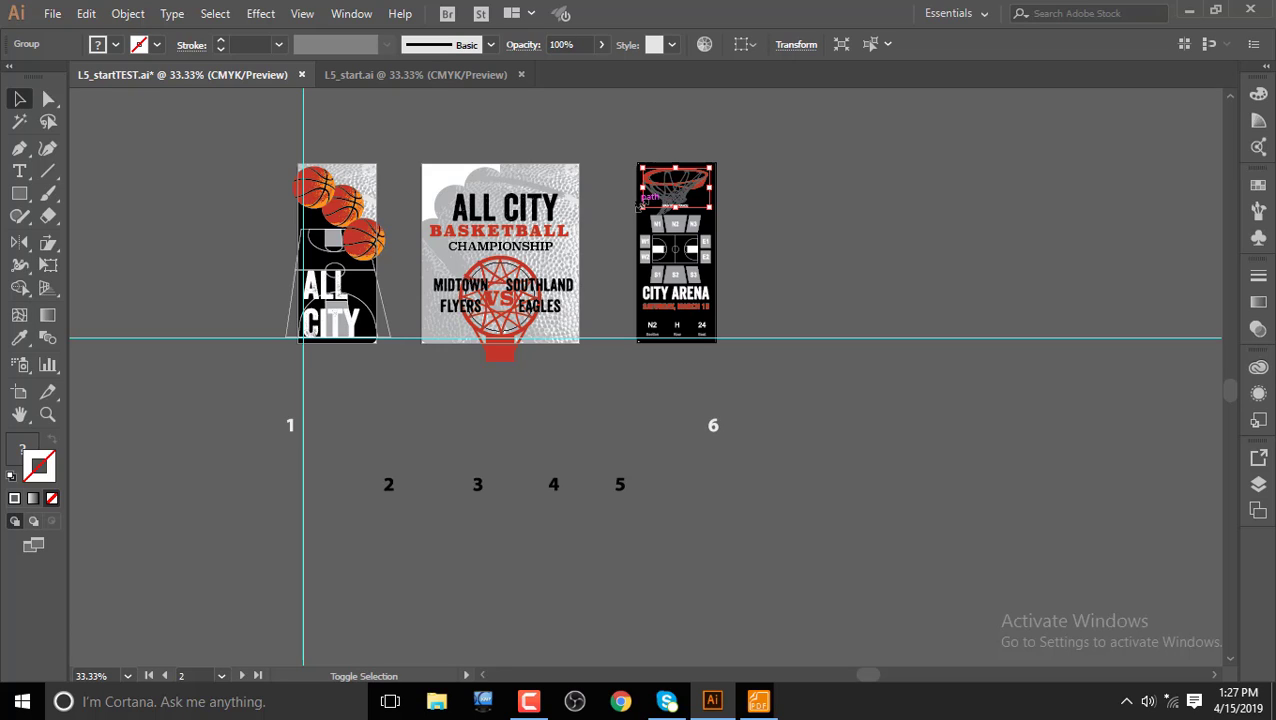
{"action": "left_click", "coordinate": [795, 233]}
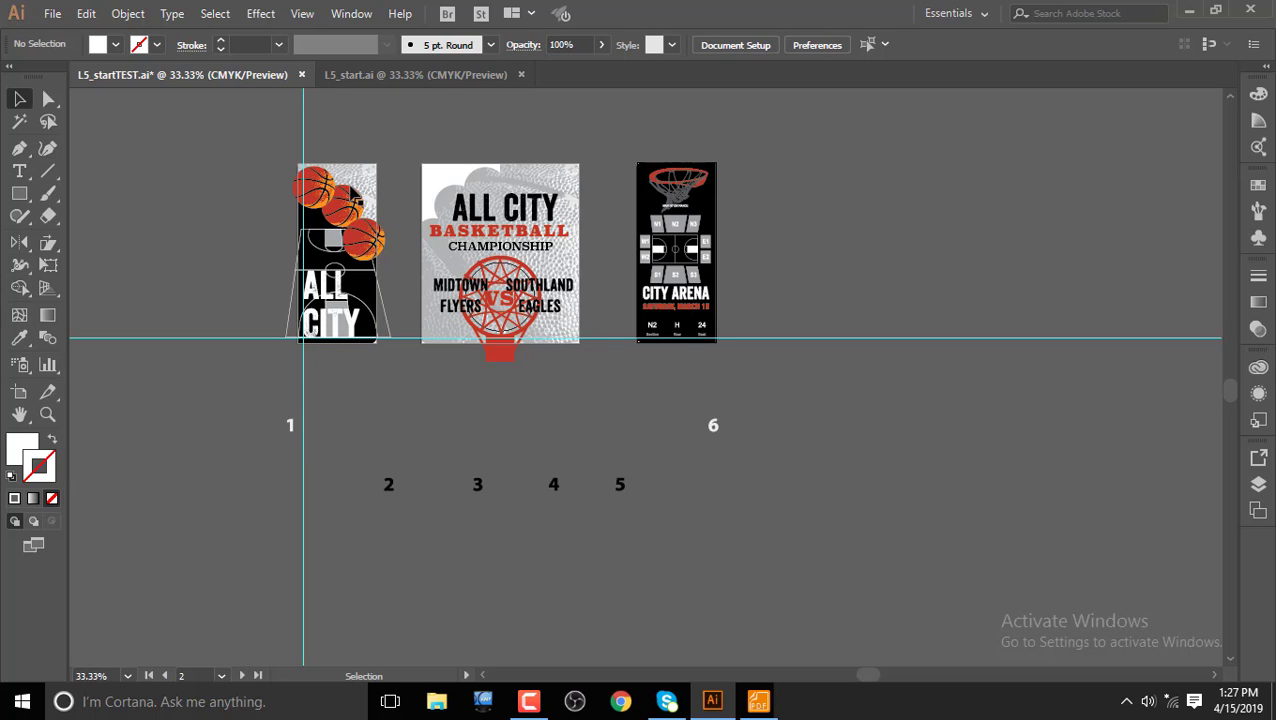
- Select the uppermost basketball and hide the bounding box
{"action": "left_click", "coordinate": [318, 198]}
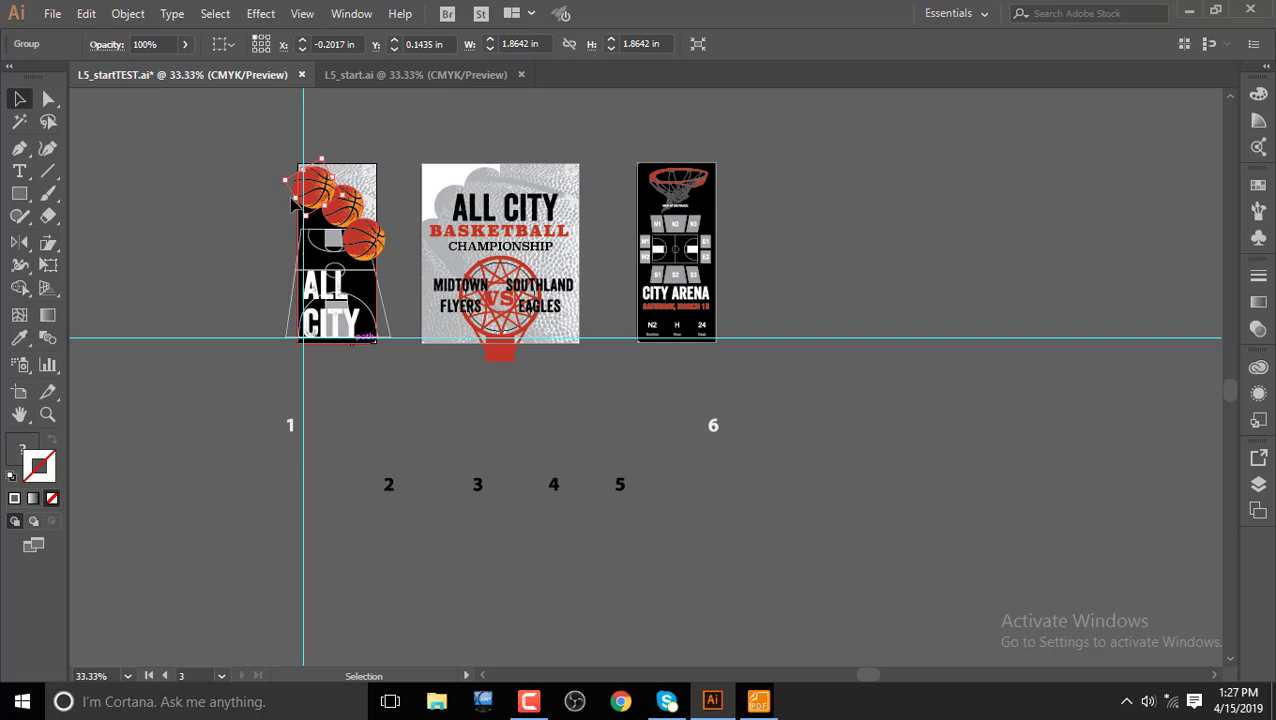
{"action": "left_click", "coordinate": [301, 14]}
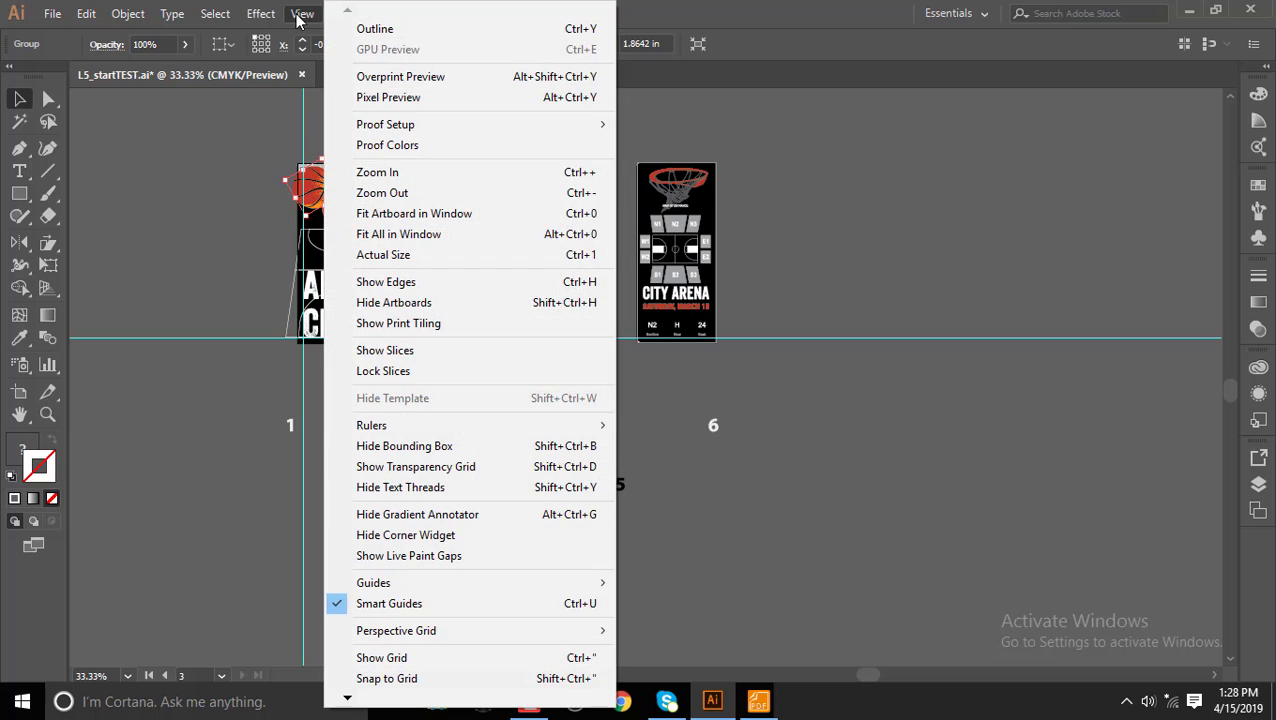
{"action": "left_click", "coordinate": [427, 451]}
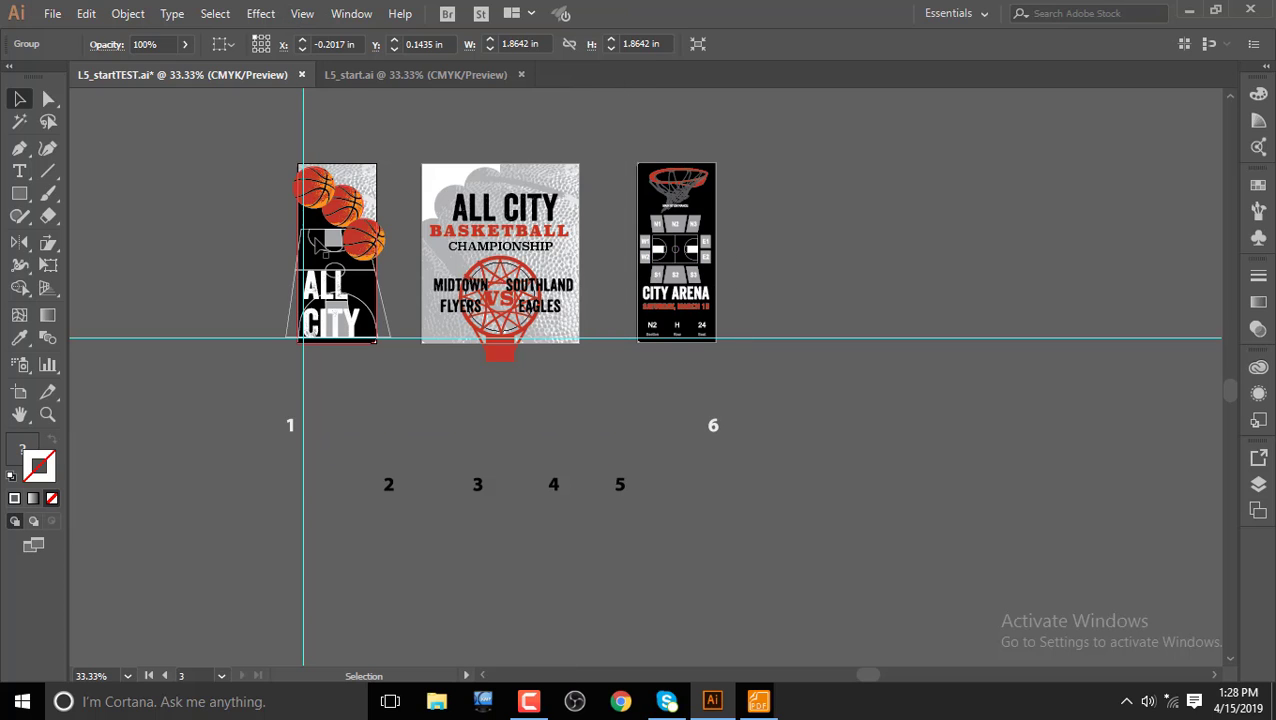
- Show the bounding box again on the selected uppermost basketball and clear the selection
{"action": "left_click", "coordinate": [346, 214]}
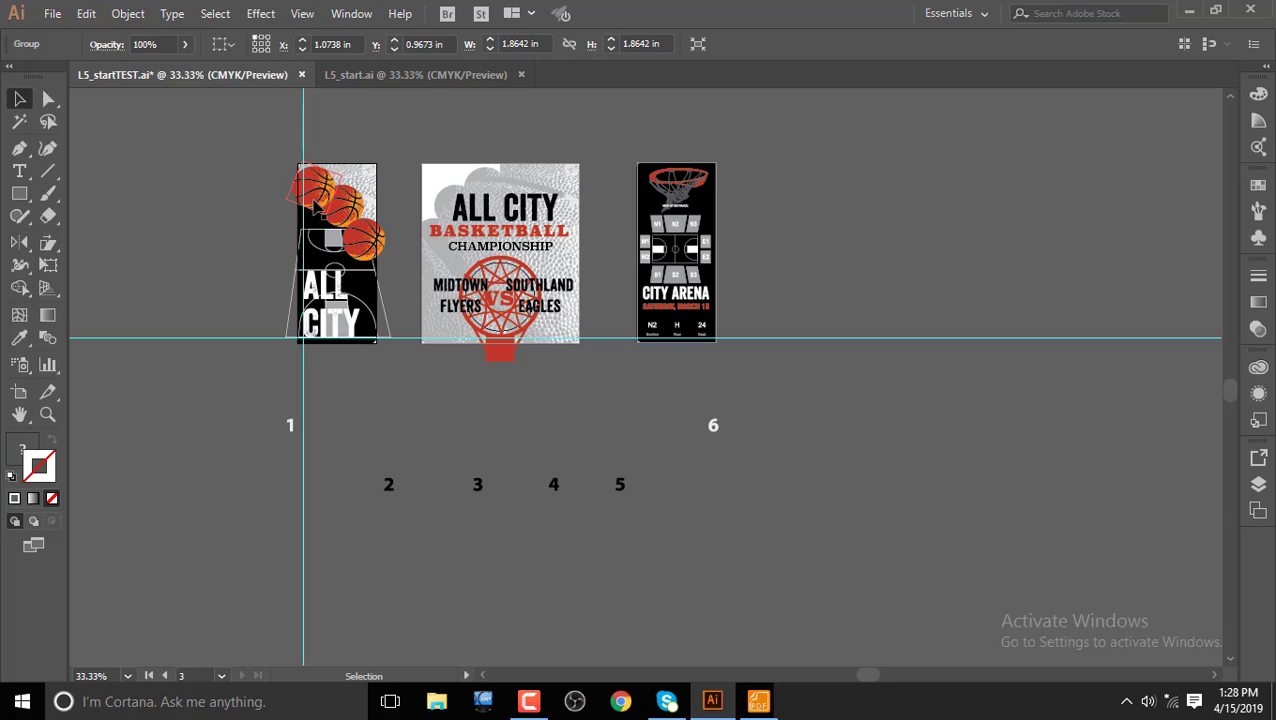
{"action": "left_click", "coordinate": [312, 196]}
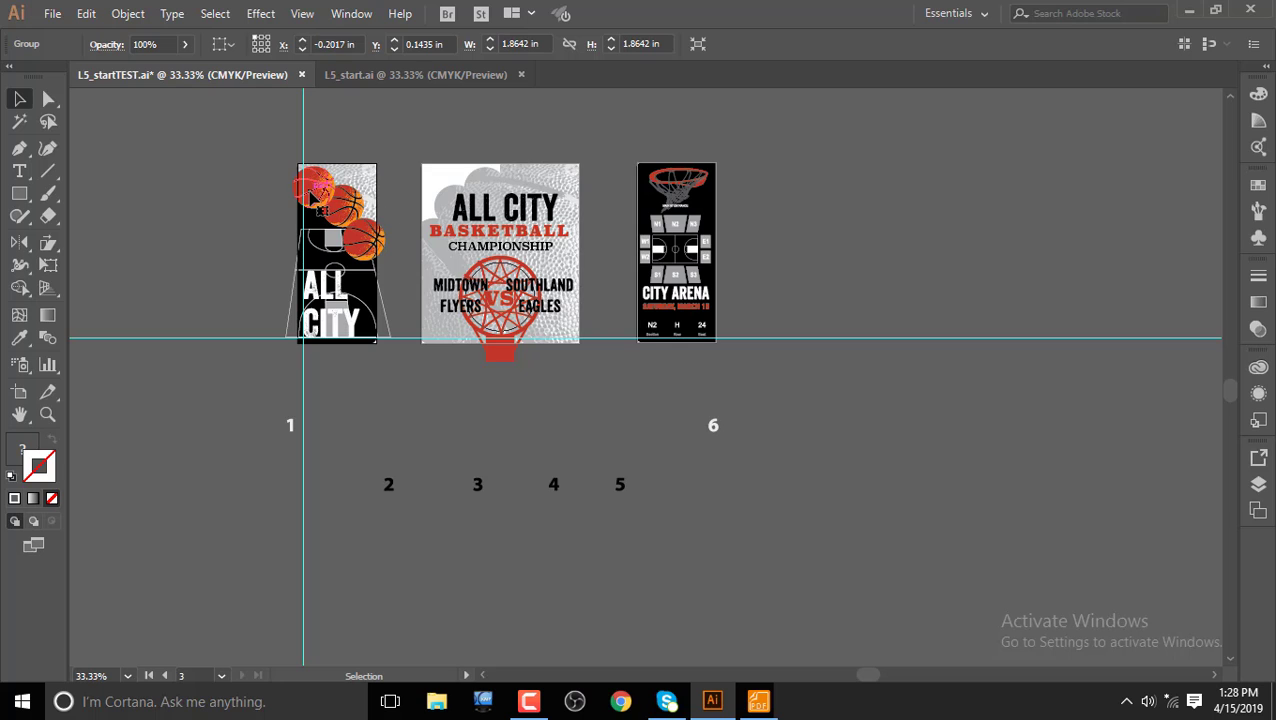
{"action": "left_click", "coordinate": [302, 13]}
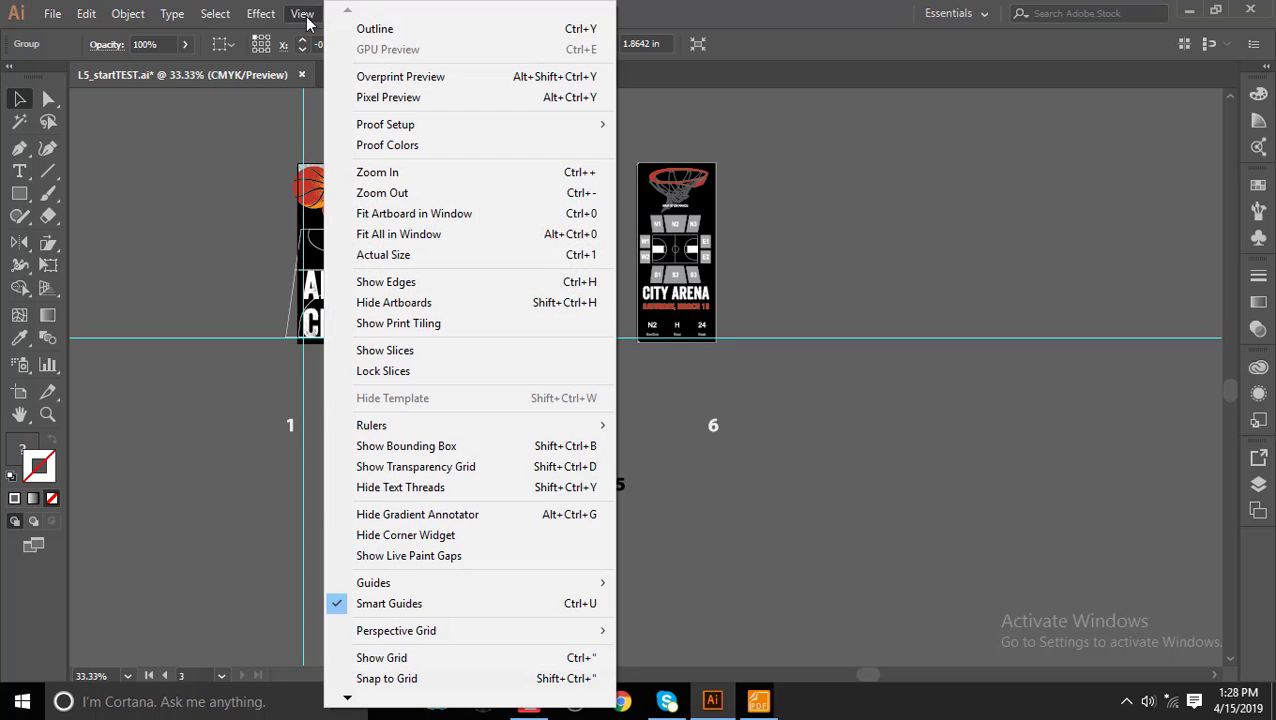
{"action": "left_click", "coordinate": [436, 448]}
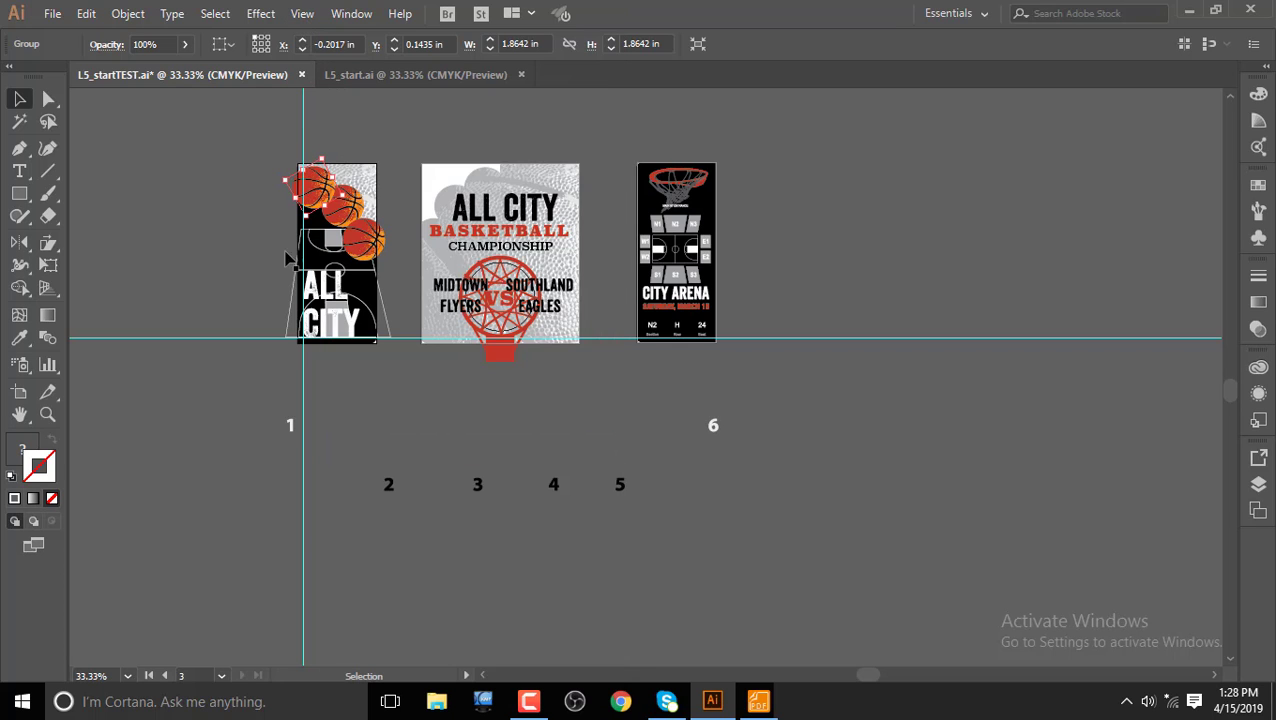
{"action": "left_click", "coordinate": [426, 413]}
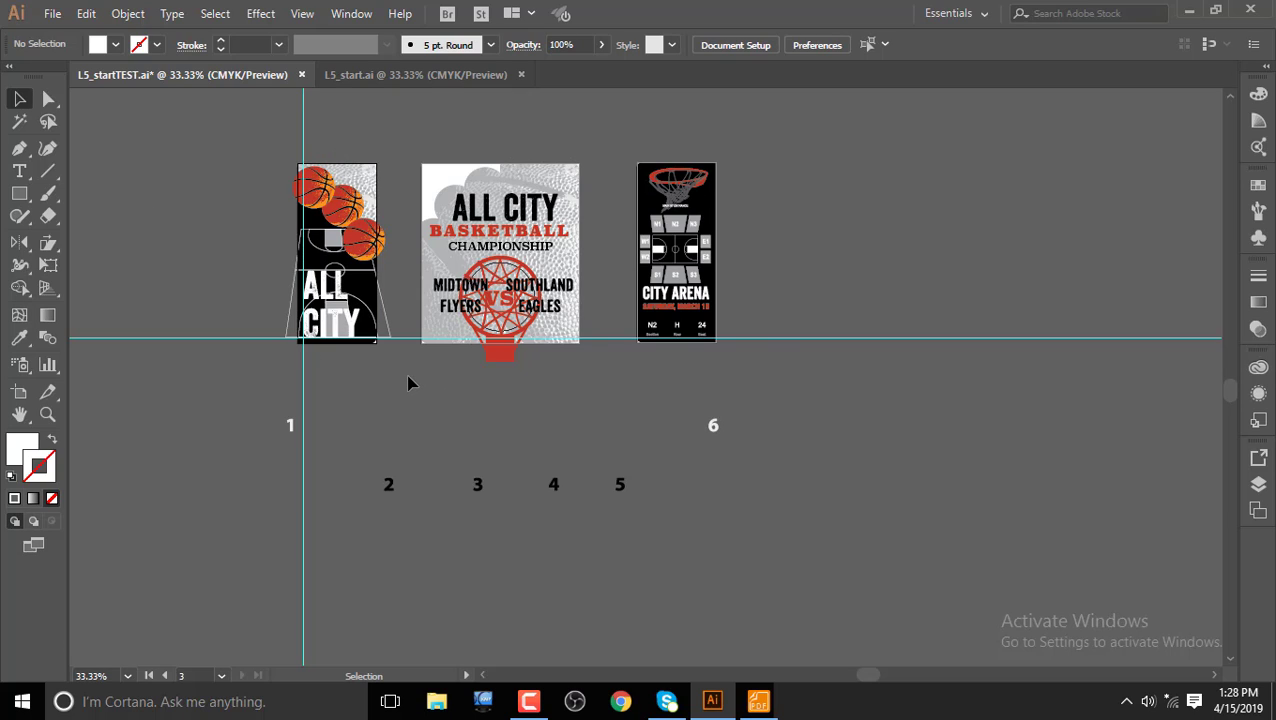
- Set up saving the ticket artwork to the Desktop as an Adobe PDF named L5_startTEST, covering all artboards
{"action": "left_click", "coordinate": [52, 15]}
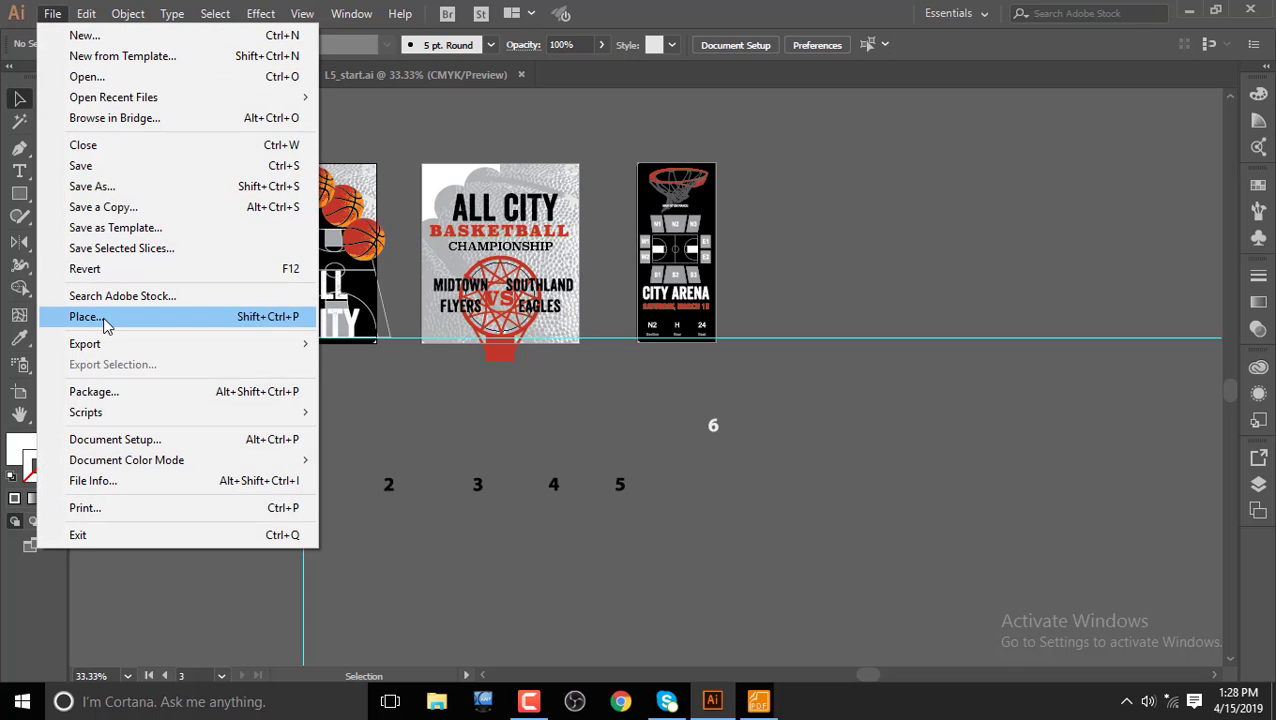
{"action": "mouse_move", "coordinate": [108, 349]}
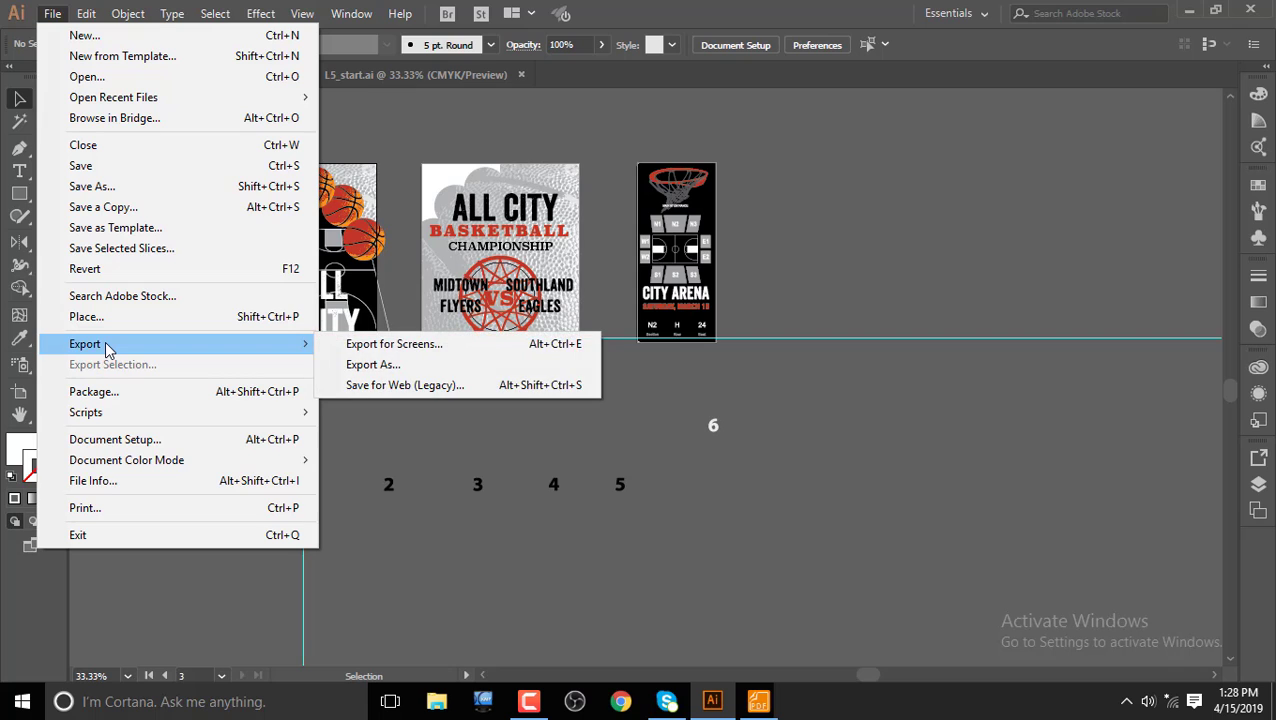
{"action": "left_click", "coordinate": [105, 191]}
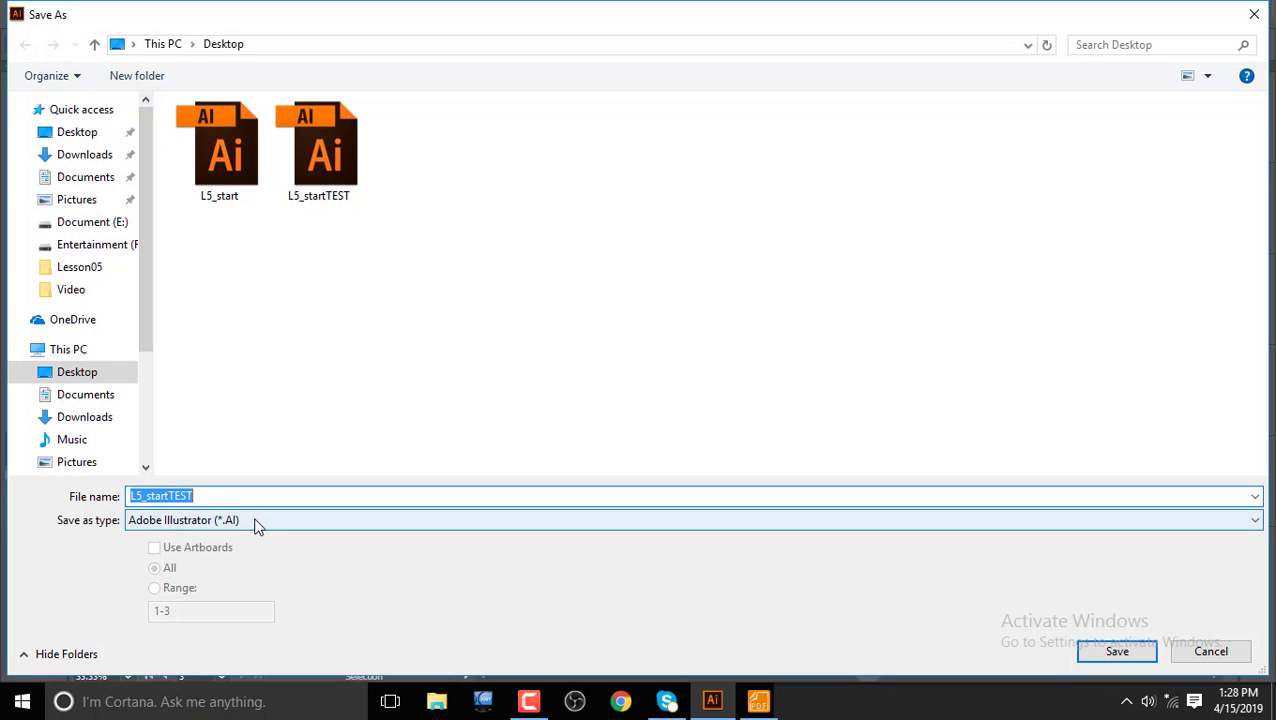
{"action": "left_click", "coordinate": [254, 521]}
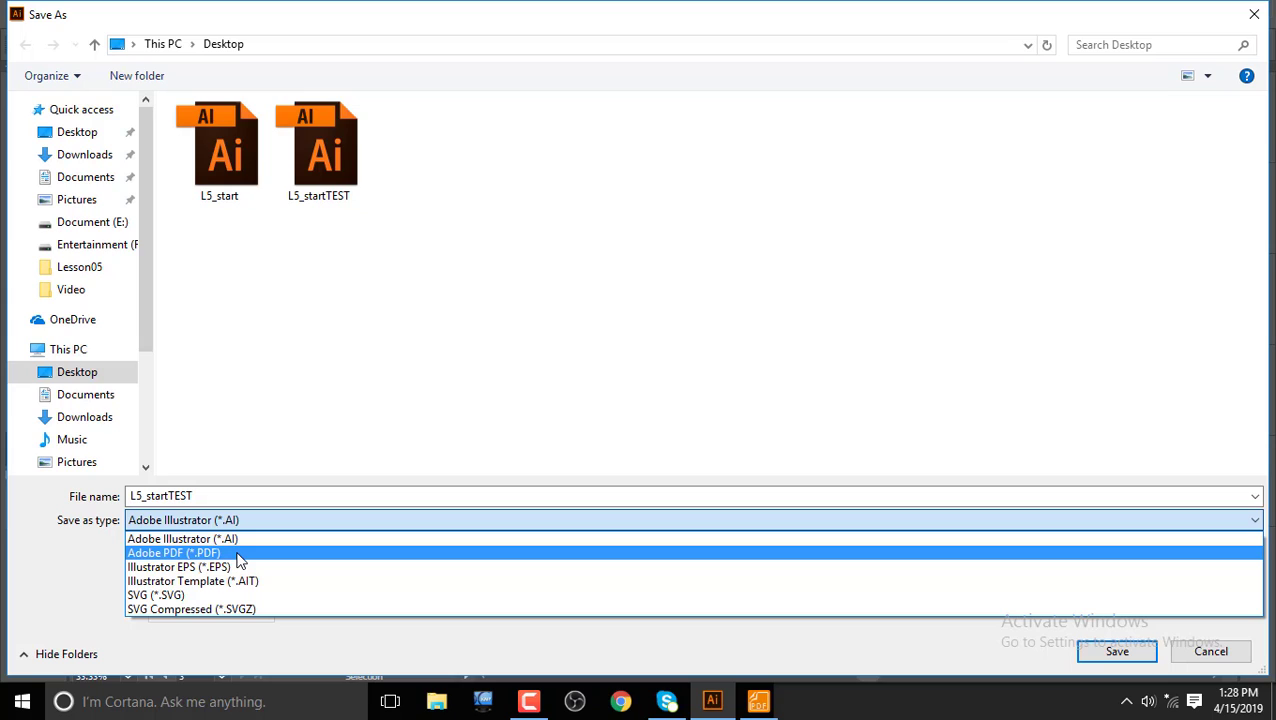
{"action": "left_click", "coordinate": [199, 552]}
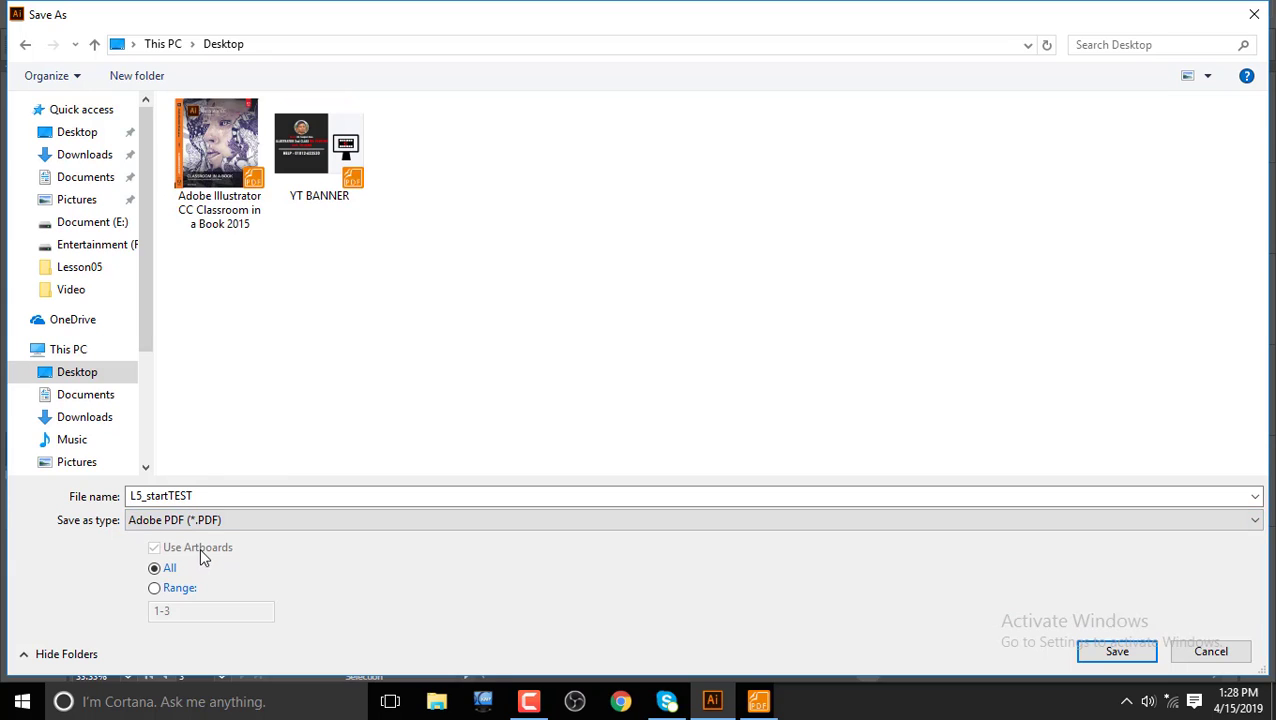
{"action": "left_click", "coordinate": [90, 135]}
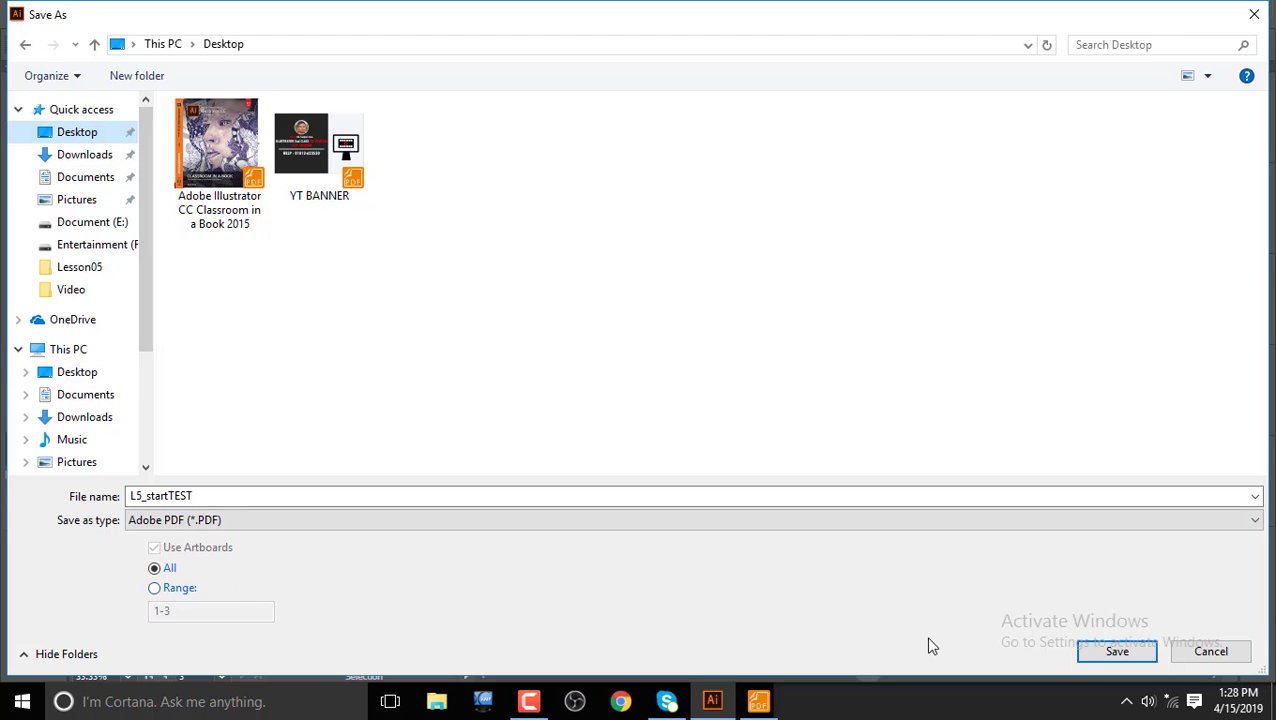
{"action": "left_click", "coordinate": [1098, 655]}
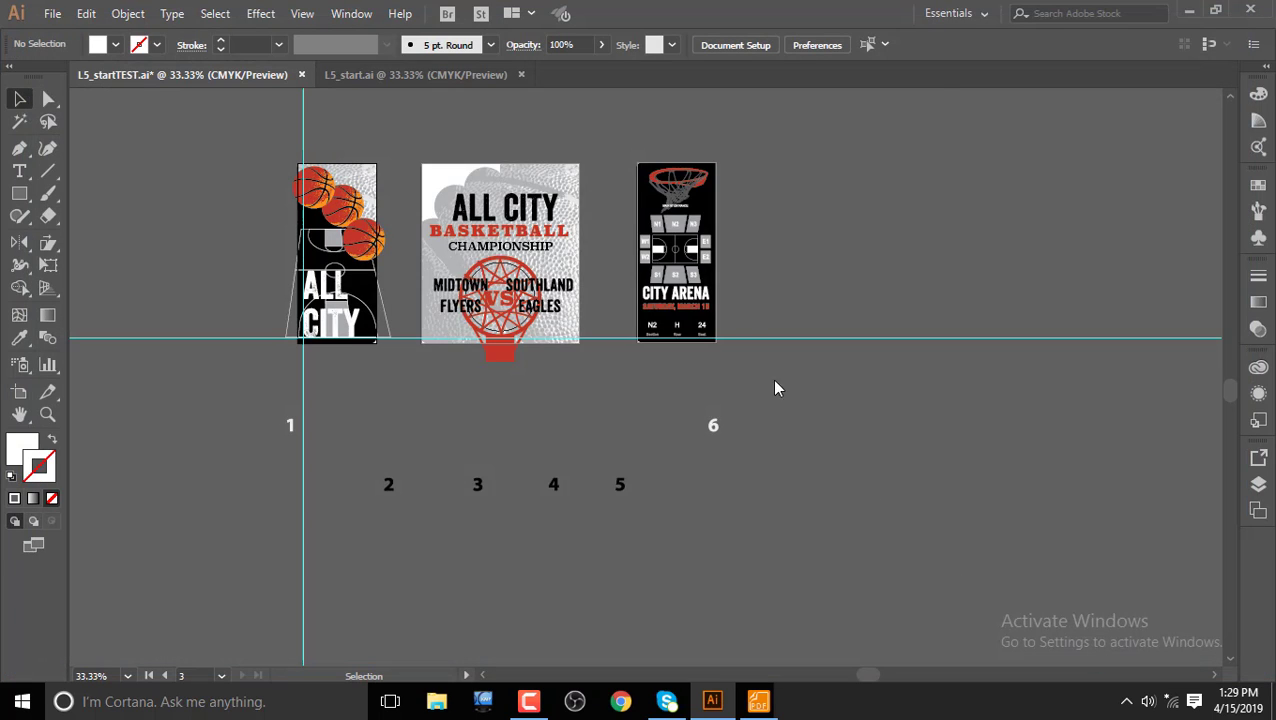
- Set the PDF standard to PDF/X-4:2010, keeping the compatibility at Acrobat 7 (PDF 1.6)
{"action": "left_click", "coordinate": [614, 155]}
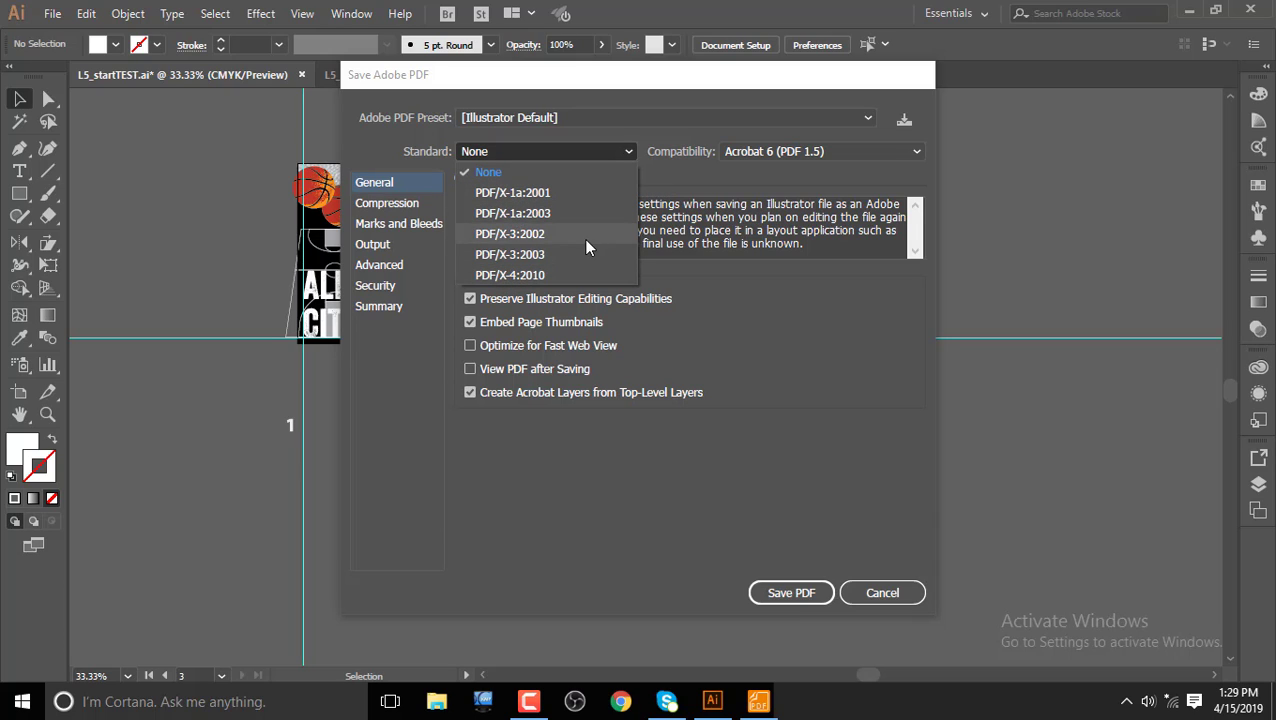
{"action": "left_click", "coordinate": [546, 272]}
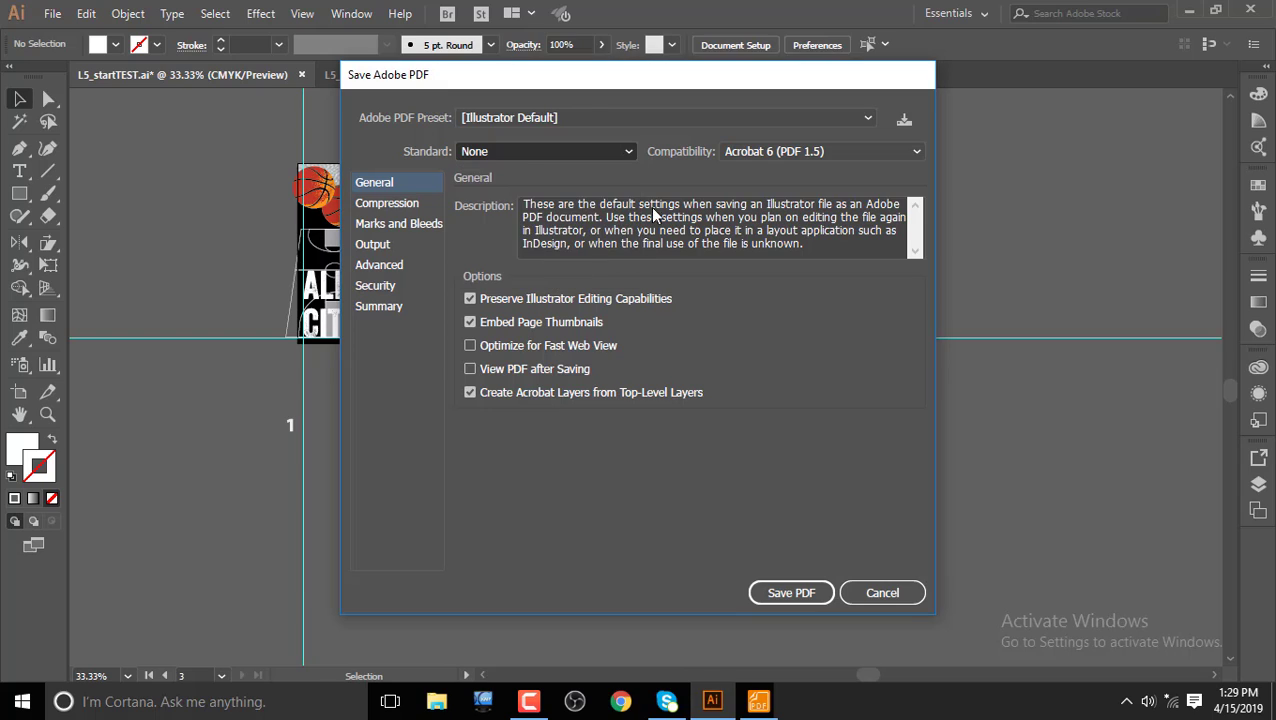
{"action": "left_click", "coordinate": [806, 152]}
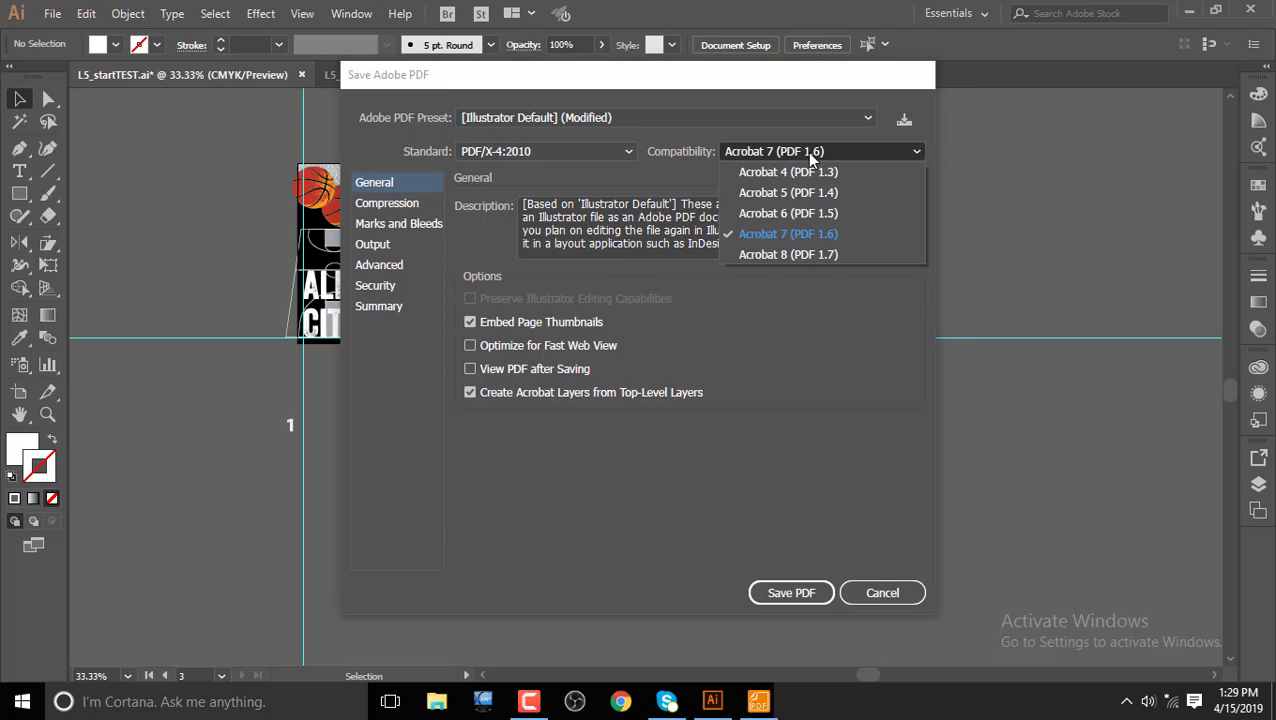
{"action": "left_click", "coordinate": [698, 175]}
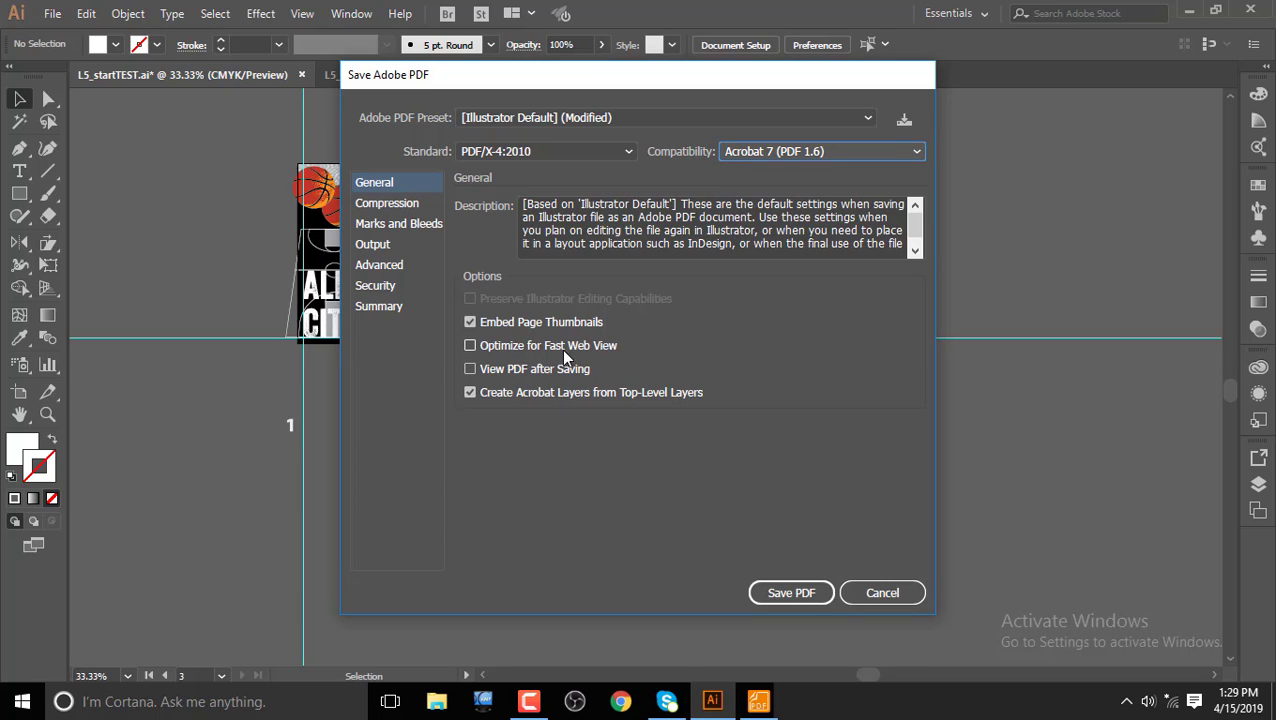
- Review the PDF settings from Compression through Summary and save the PDF, accepting the PDF/X editing limitations
{"action": "left_click", "coordinate": [392, 203]}
{"action": "left_click", "coordinate": [396, 224]}
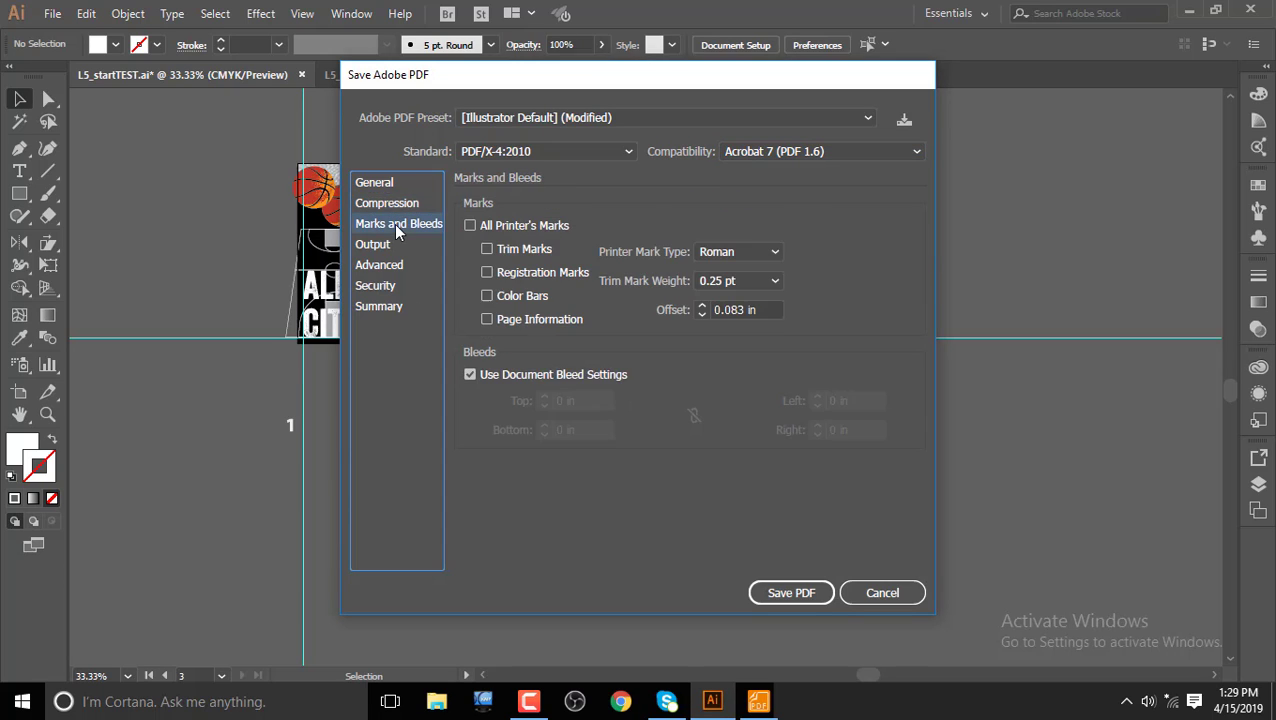
{"action": "left_click", "coordinate": [384, 244]}
{"action": "left_click", "coordinate": [382, 265]}
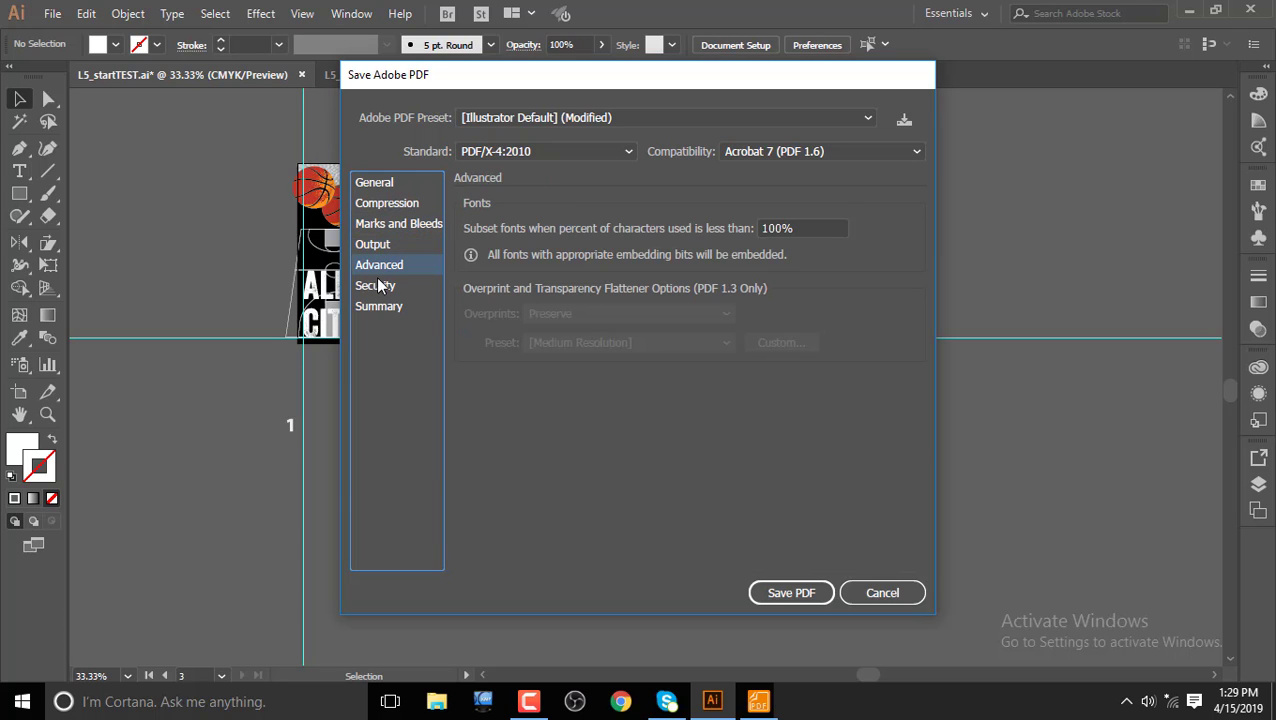
{"action": "left_click", "coordinate": [378, 286]}
{"action": "left_click", "coordinate": [379, 307]}
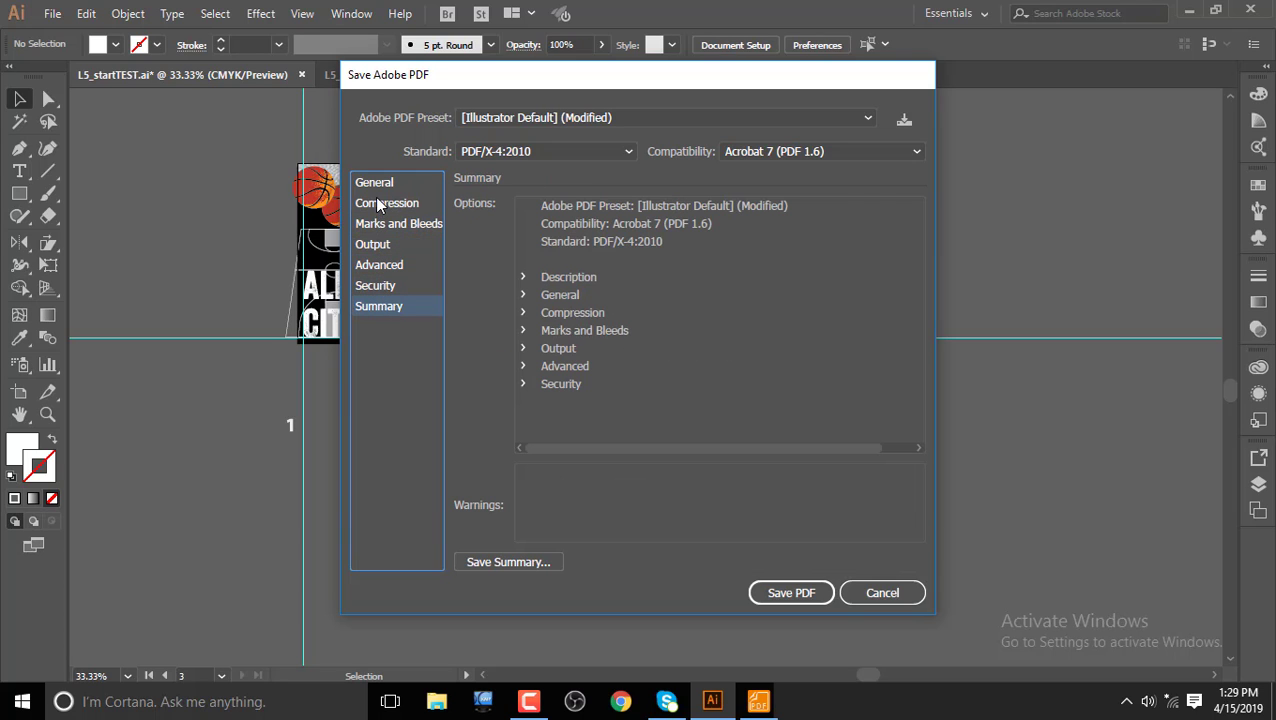
{"action": "left_click", "coordinate": [375, 183]}
{"action": "left_click", "coordinate": [803, 593]}
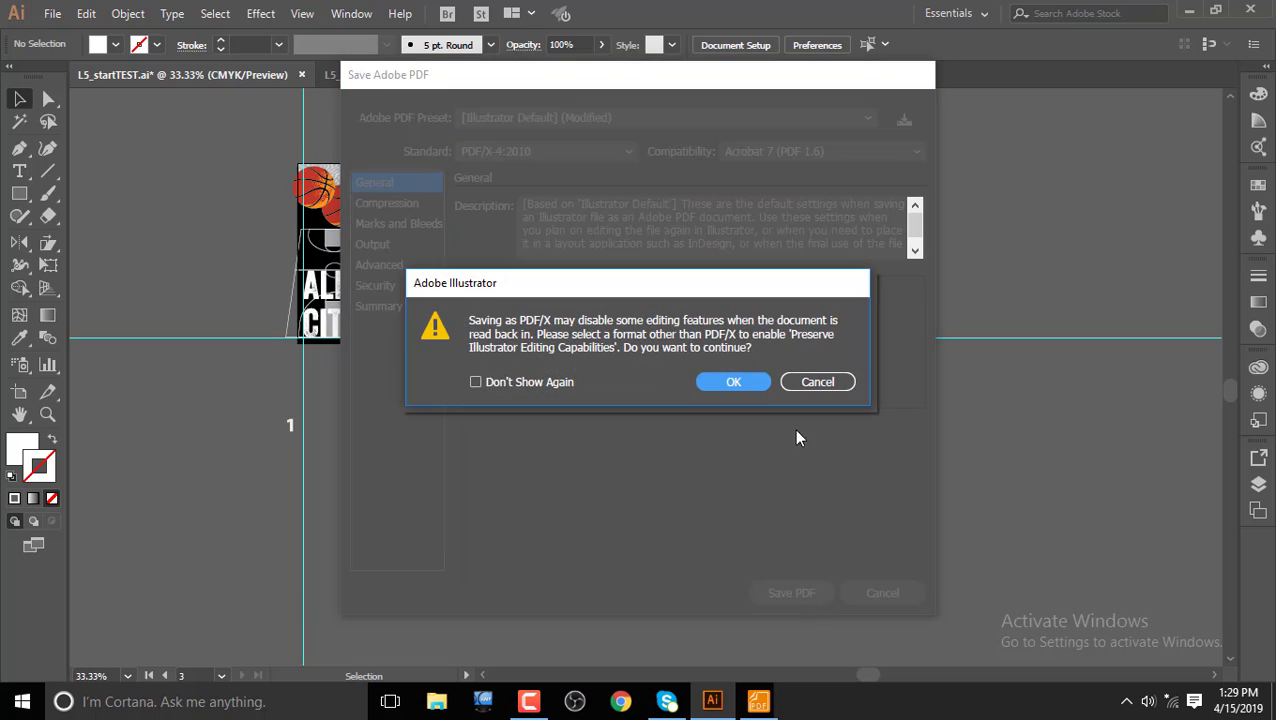
{"action": "left_click", "coordinate": [746, 386]}
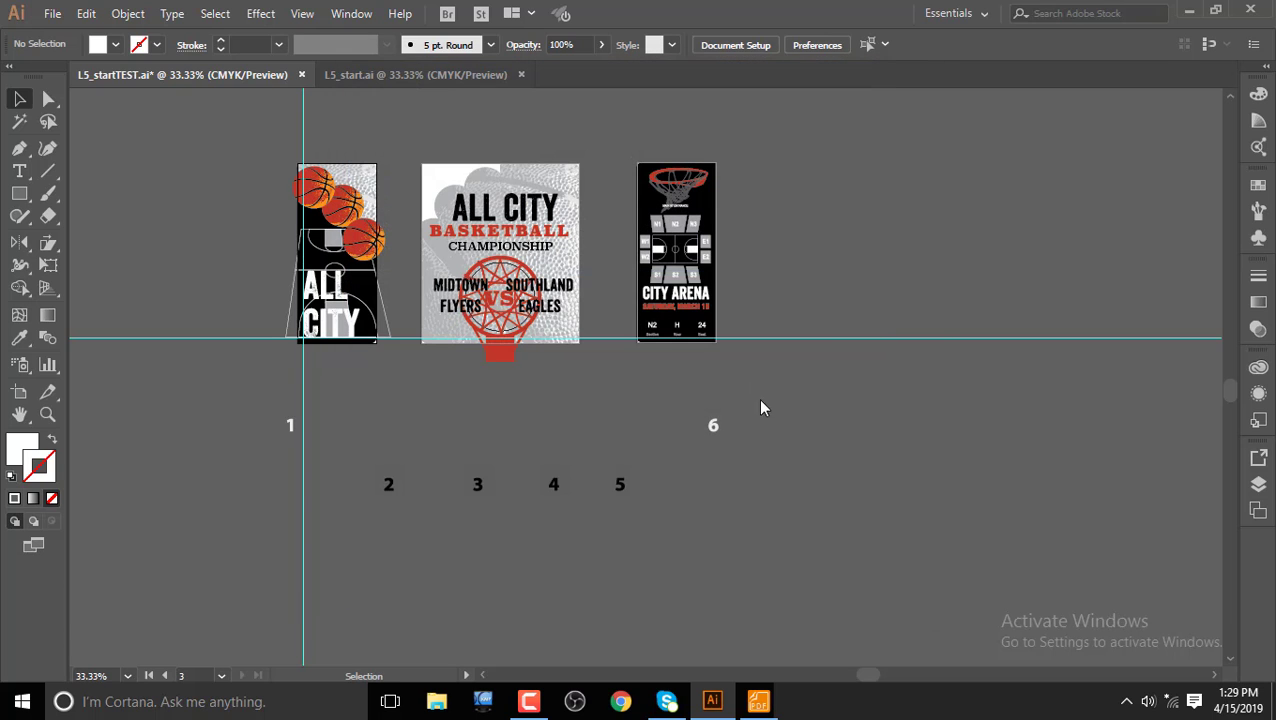
- Open the saved L5_startTEST PDF from the desktop in Foxit Reader and examine its pages
{"action": "left_click", "coordinate": [1189, 11]}
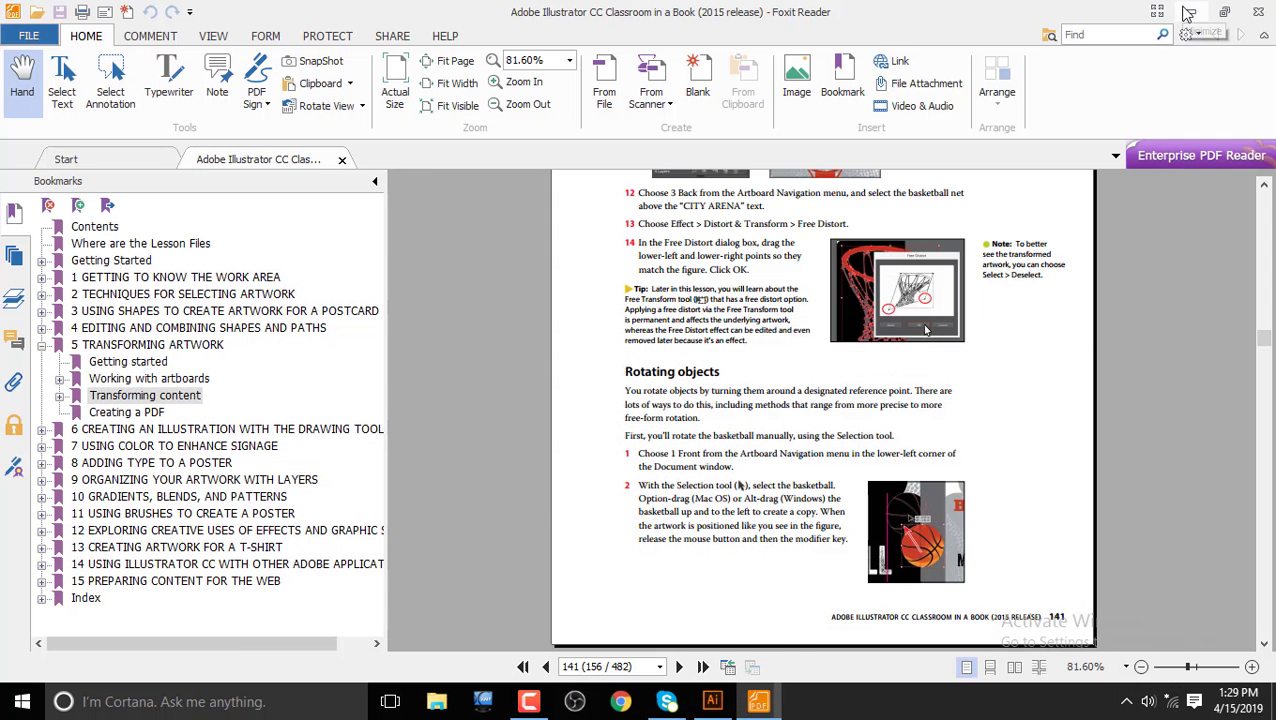
{"action": "left_click", "coordinate": [1189, 11]}
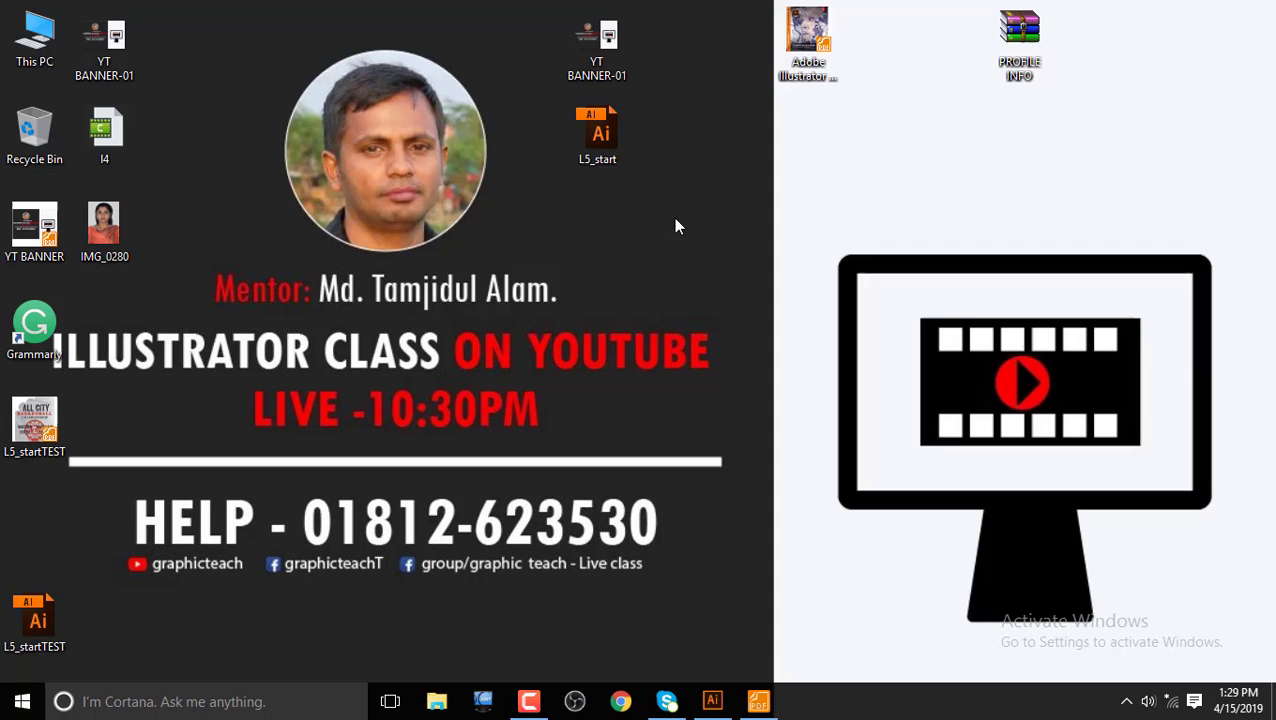
{"action": "double_click", "coordinate": [58, 423]}
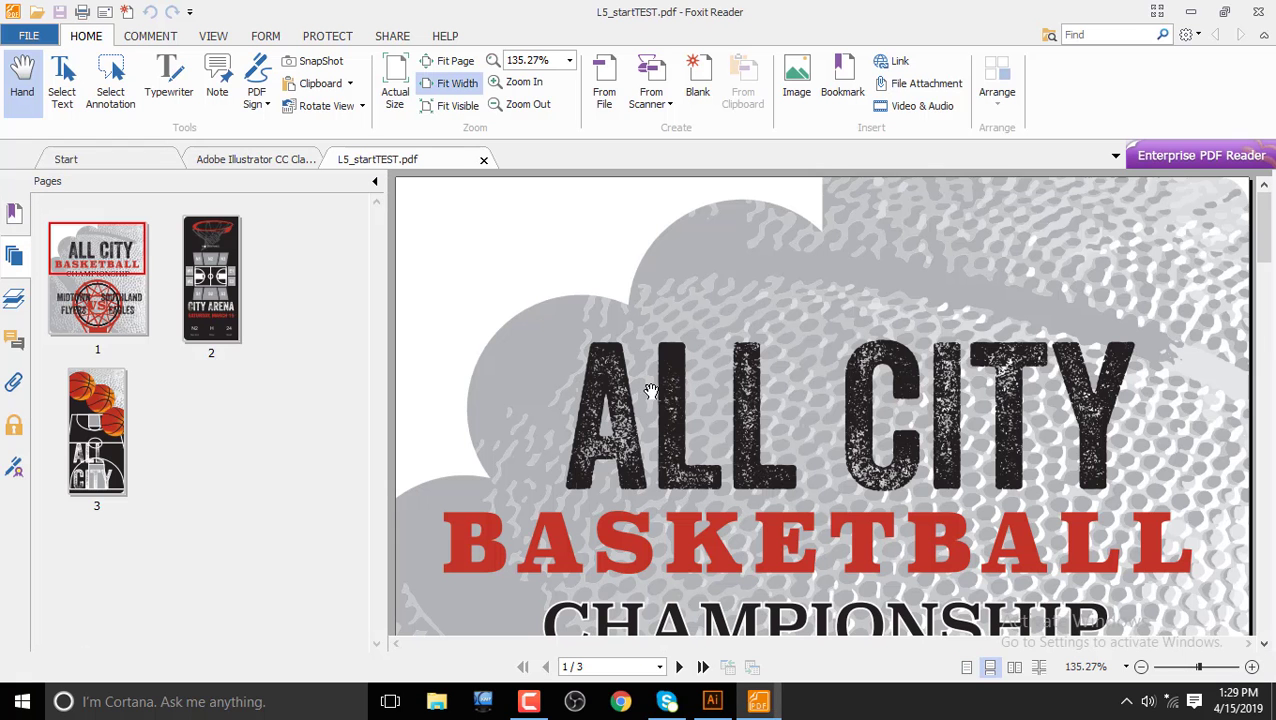
{"action": "scroll", "coordinate": [700, 372], "scroll_direction": "down", "scroll_amount": 2}
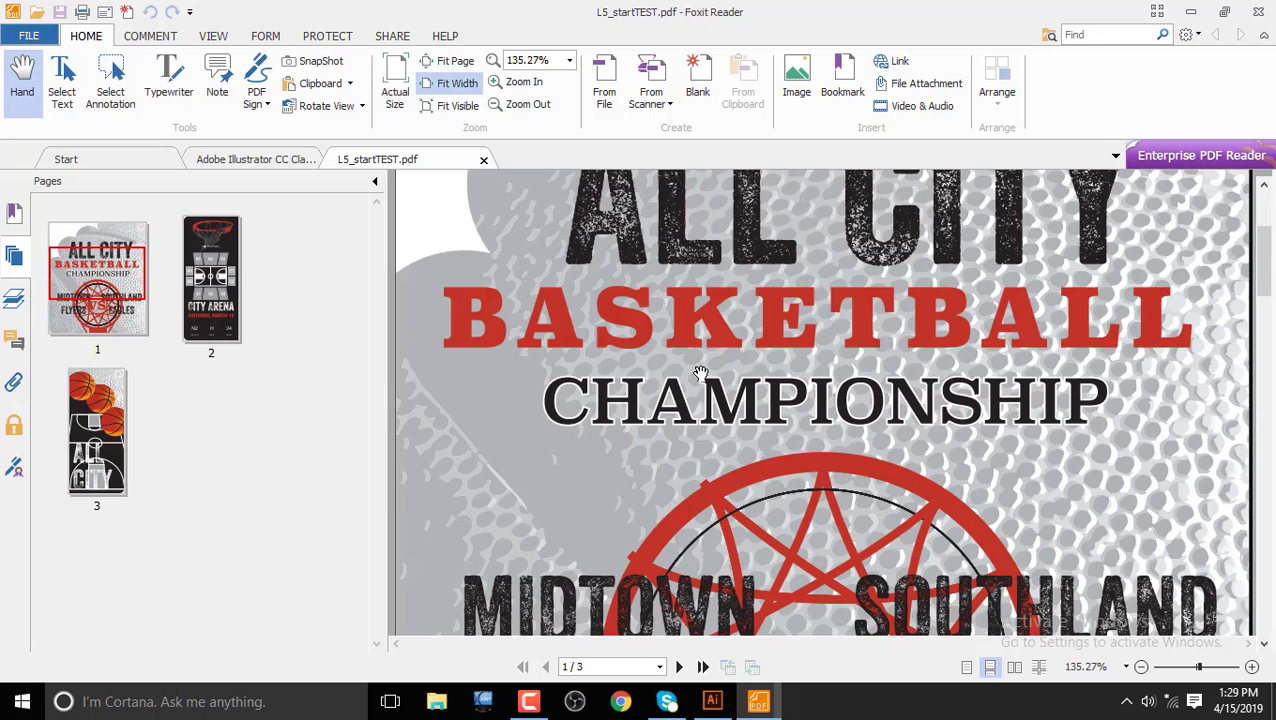
{"action": "scroll", "coordinate": [700, 372], "scroll_direction": "down", "scroll_amount": 7}
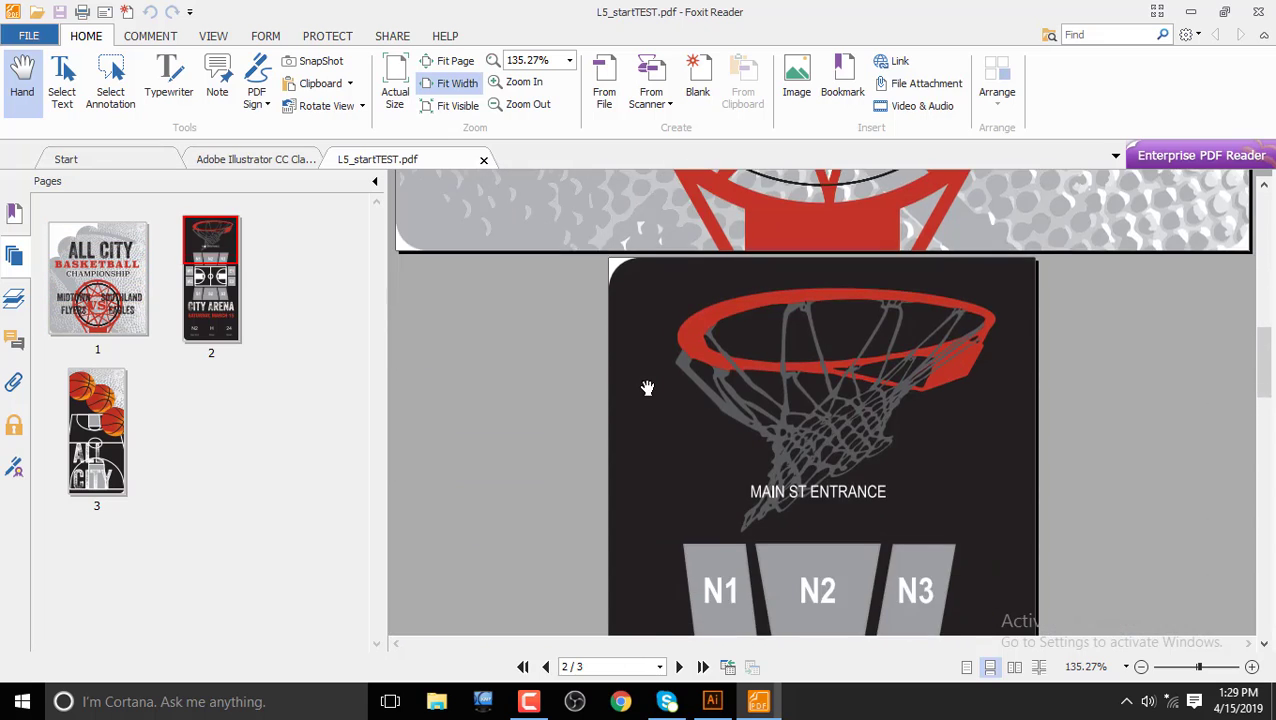